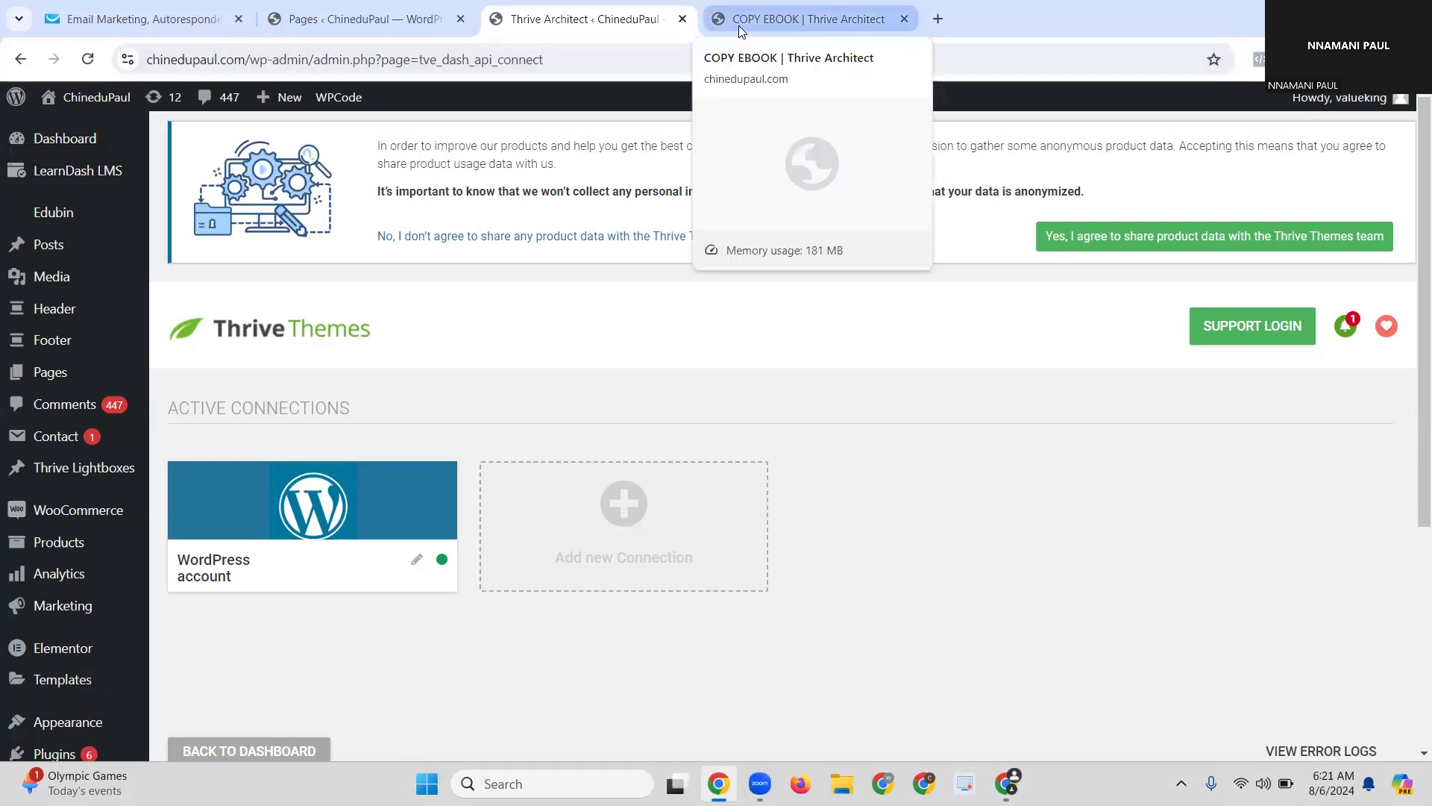
Step: Open the COPY EBOOK landing page editor and select its hero column and background section
left_click(783, 24)
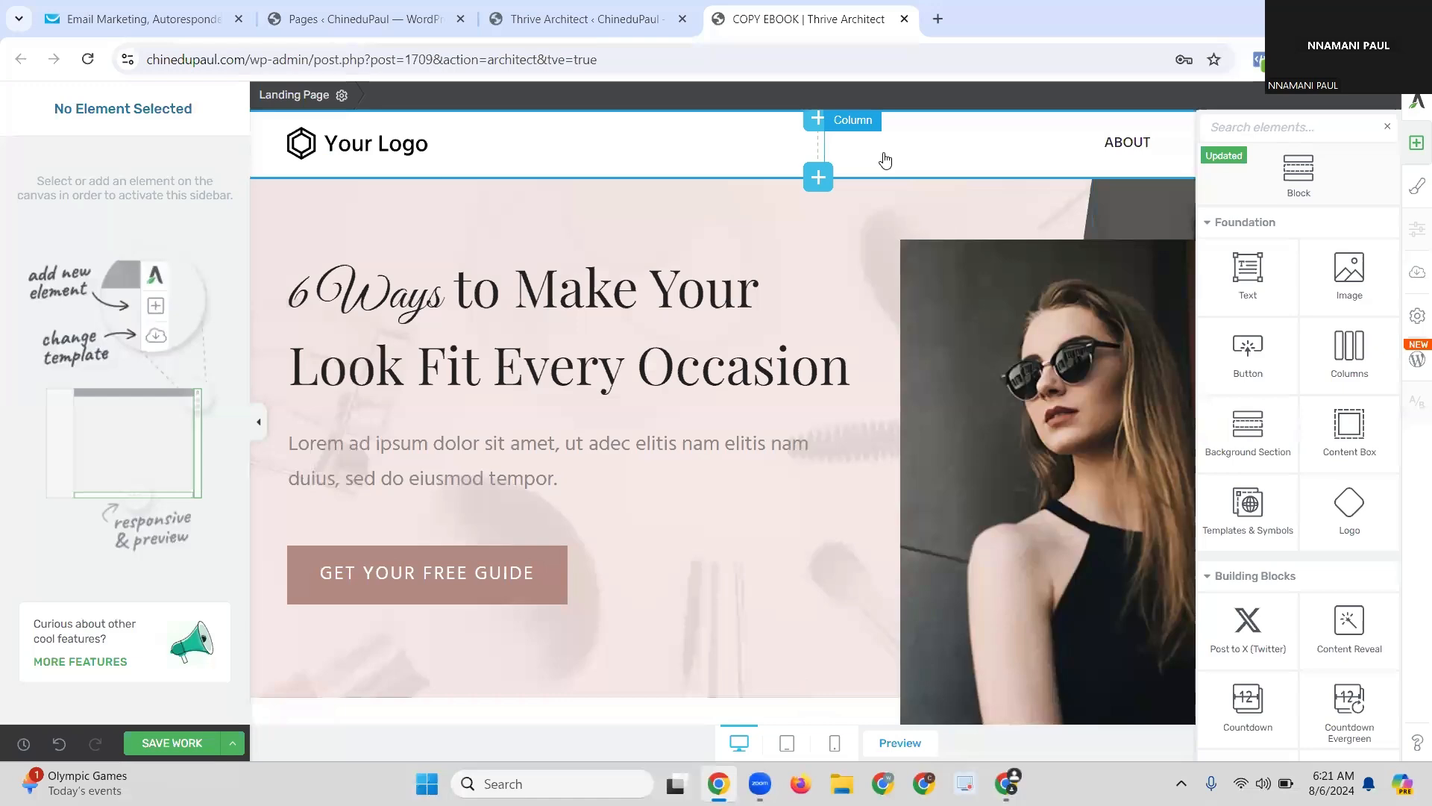
left_click(671, 421)
scroll(671, 421, "down", 10)
scroll(668, 415, "up", 5)
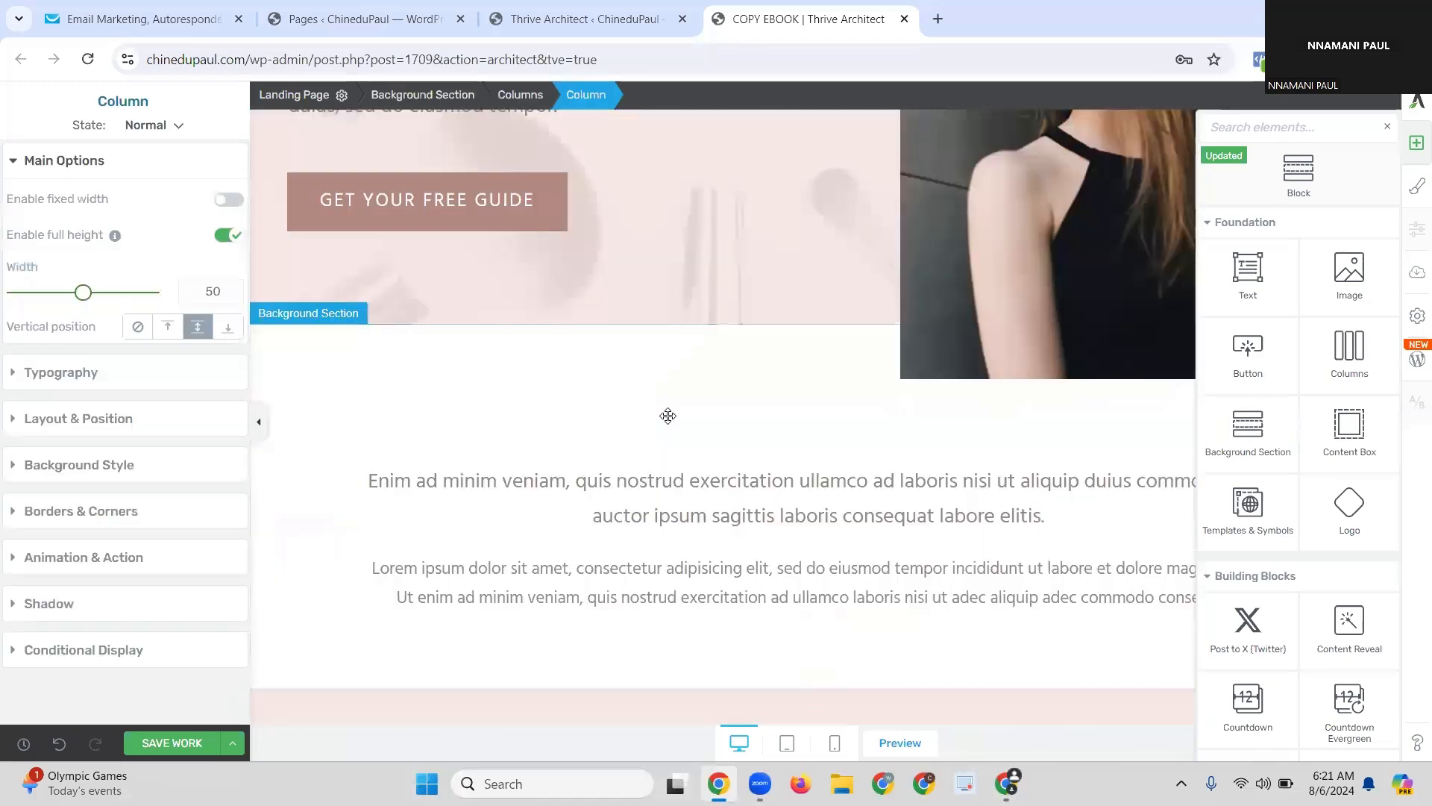
scroll(769, 301, "up", 1)
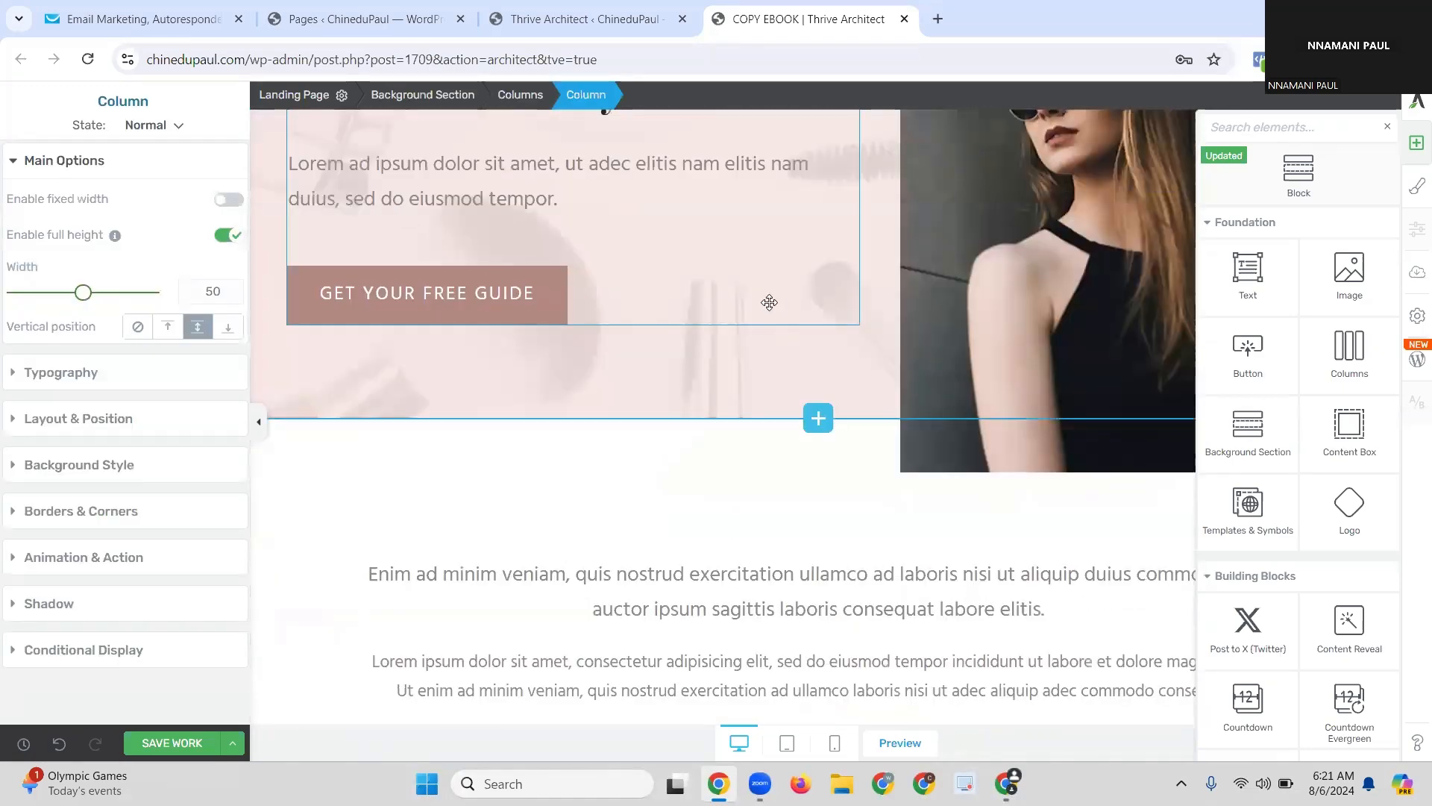
left_click(873, 516)
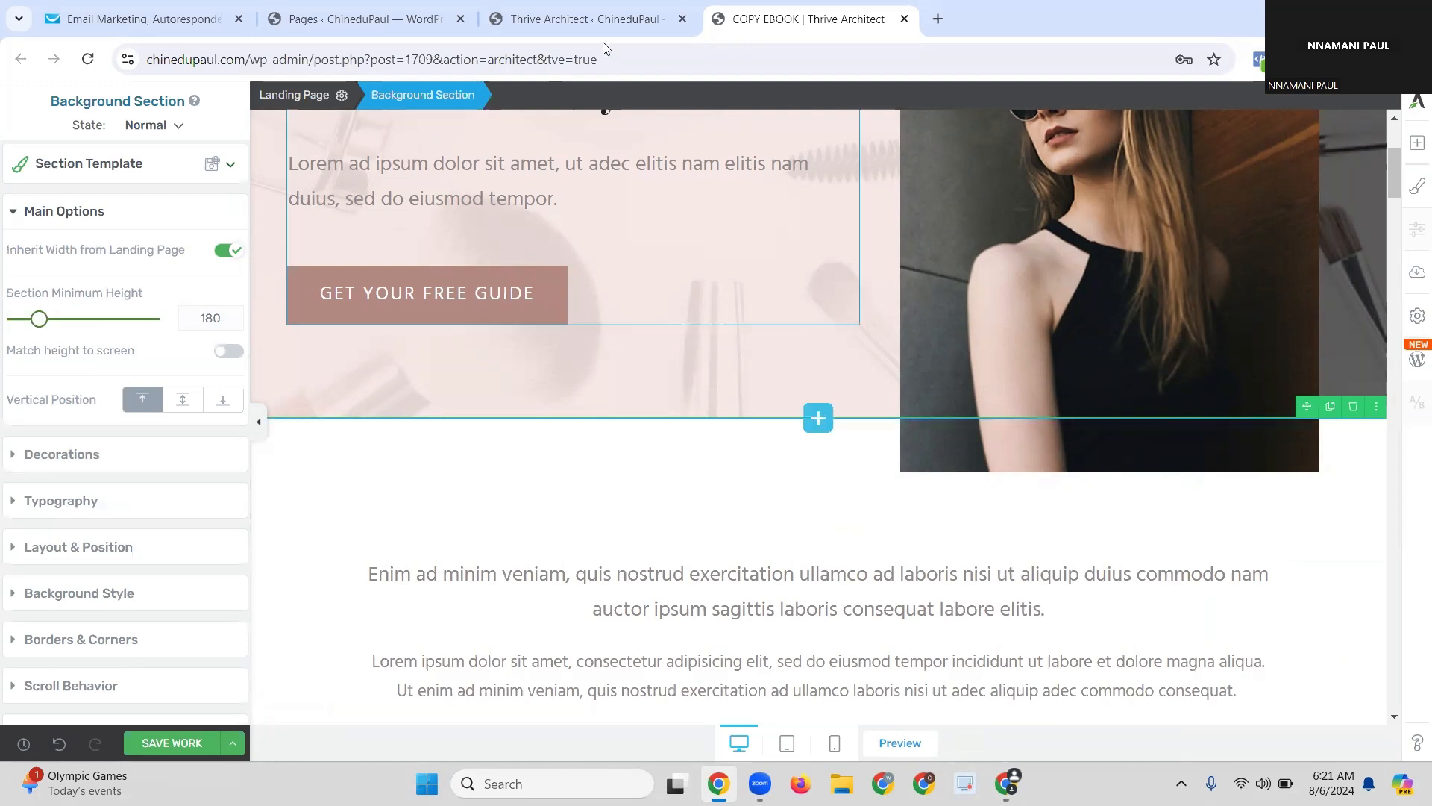
Step: In GetResponse, go to Tools > Integrations and API and show the API tab
left_click(200, 28)
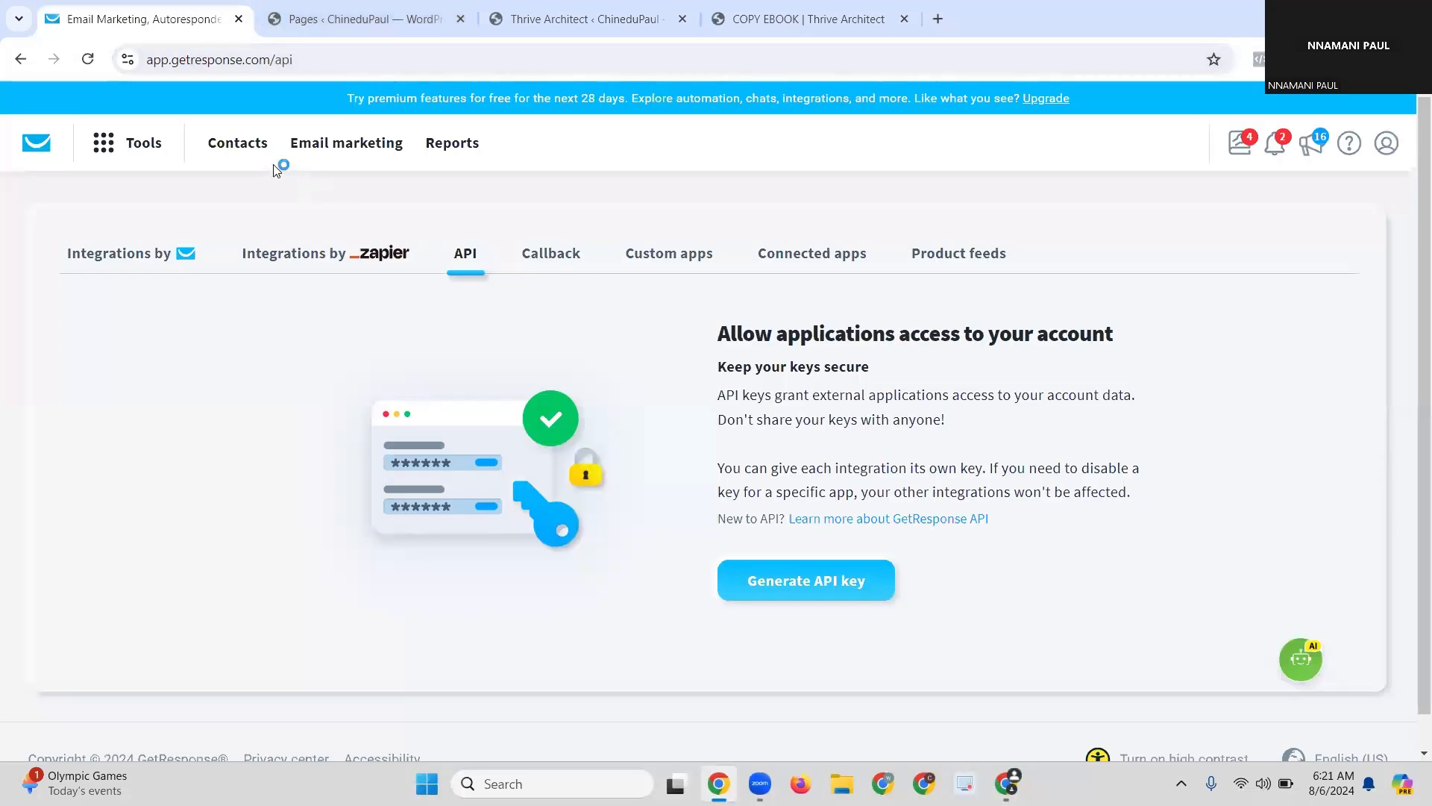
left_click(116, 161)
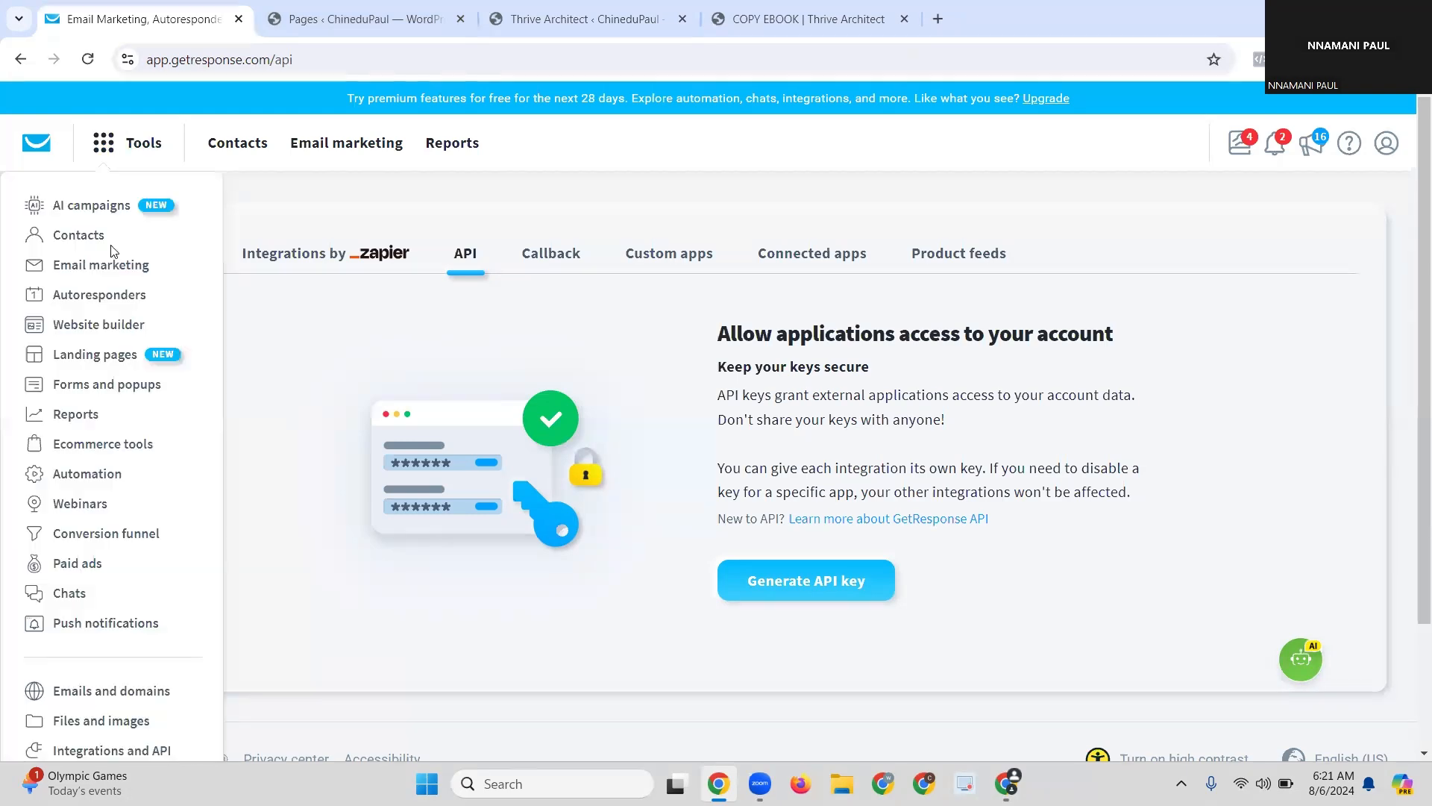
scroll(67, 604, "down", 2)
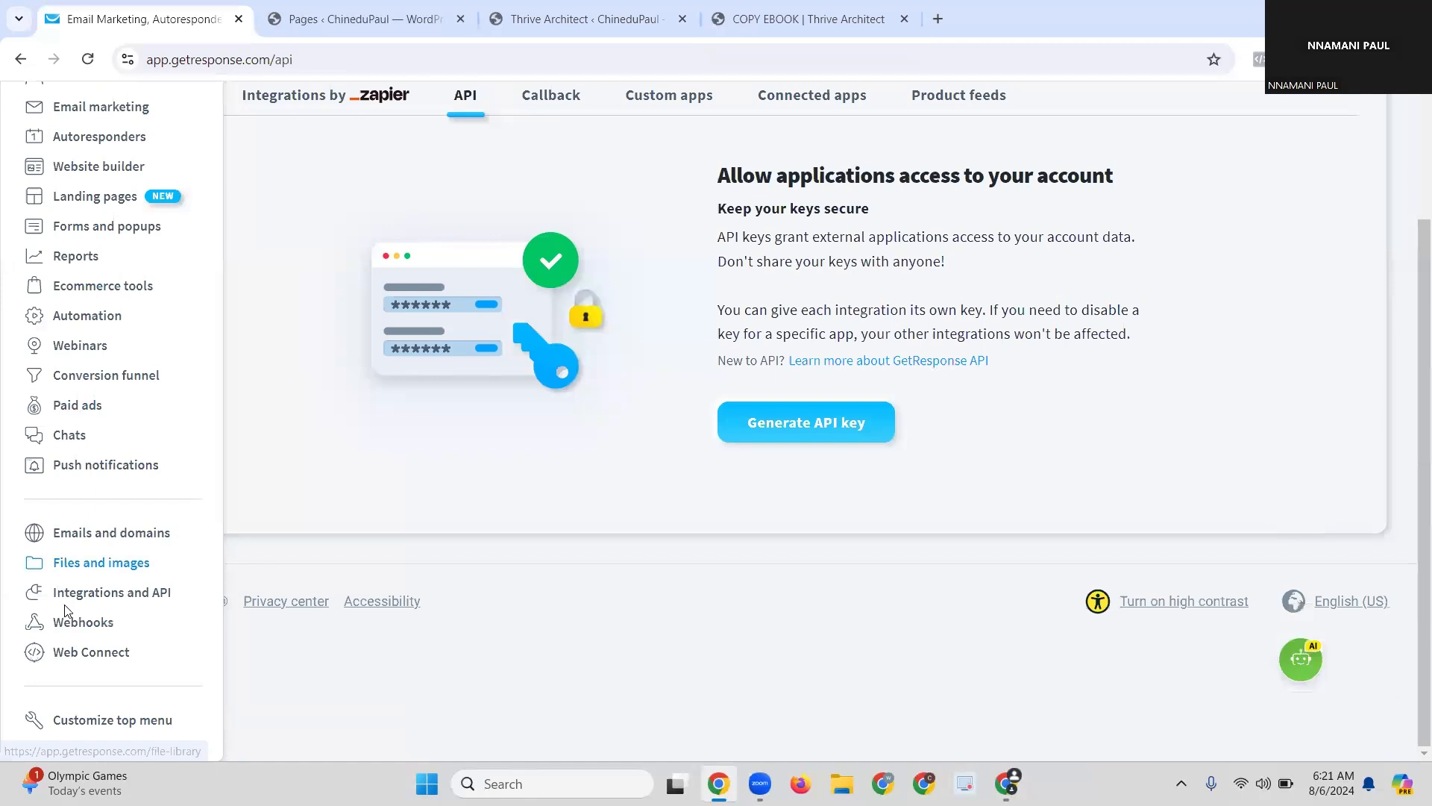
left_click(117, 595)
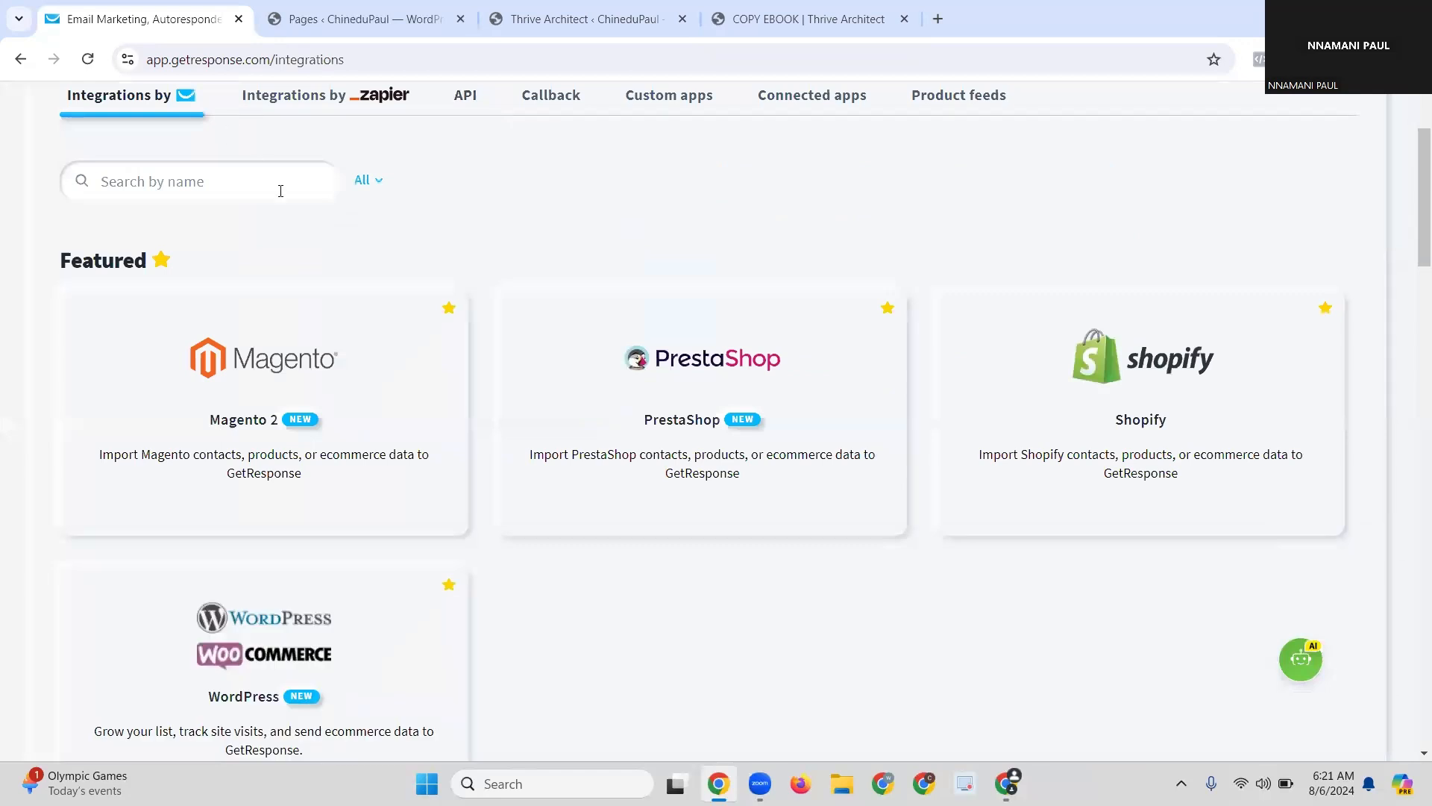
scroll(322, 302, "up", 2)
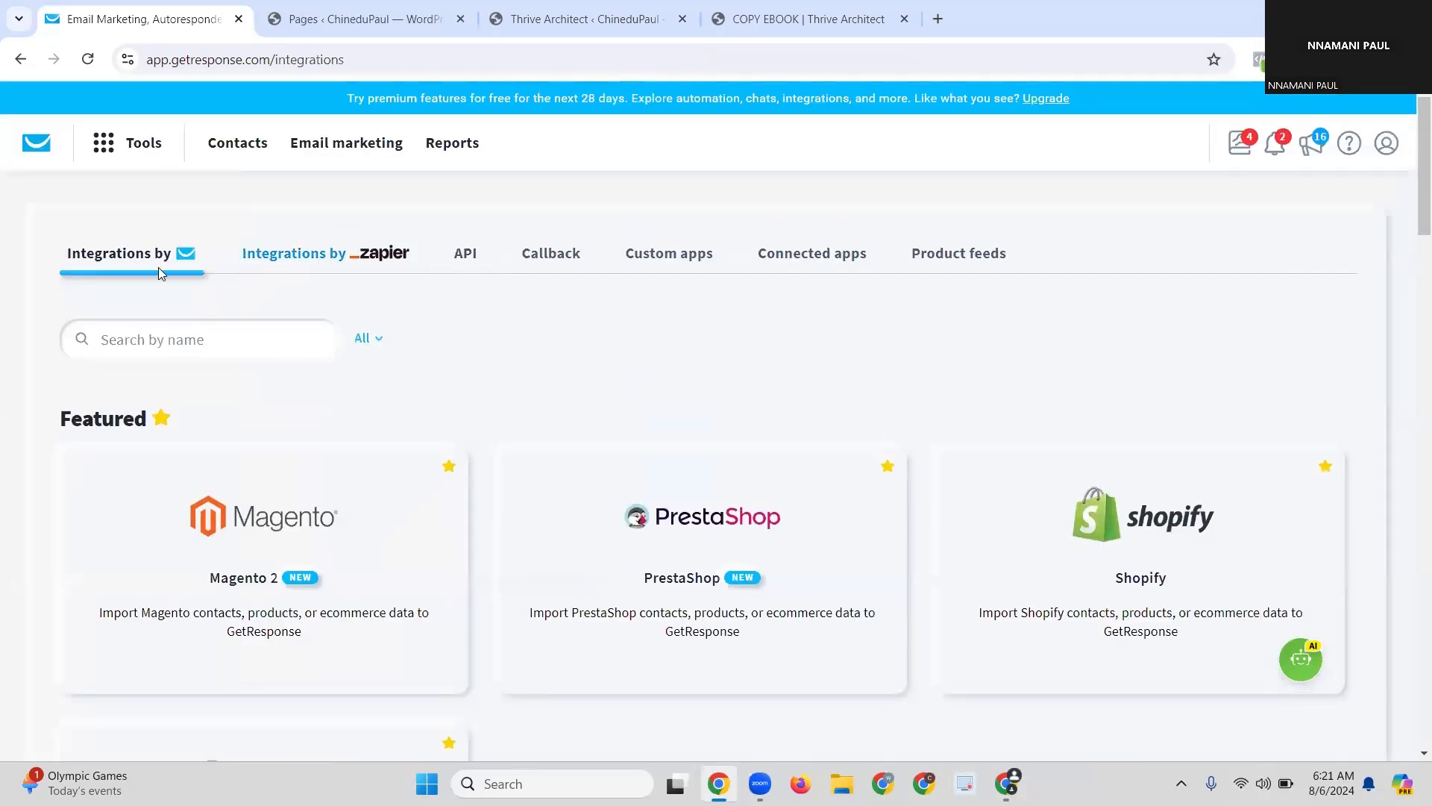
left_click(464, 263)
scroll(731, 418, "down", 1)
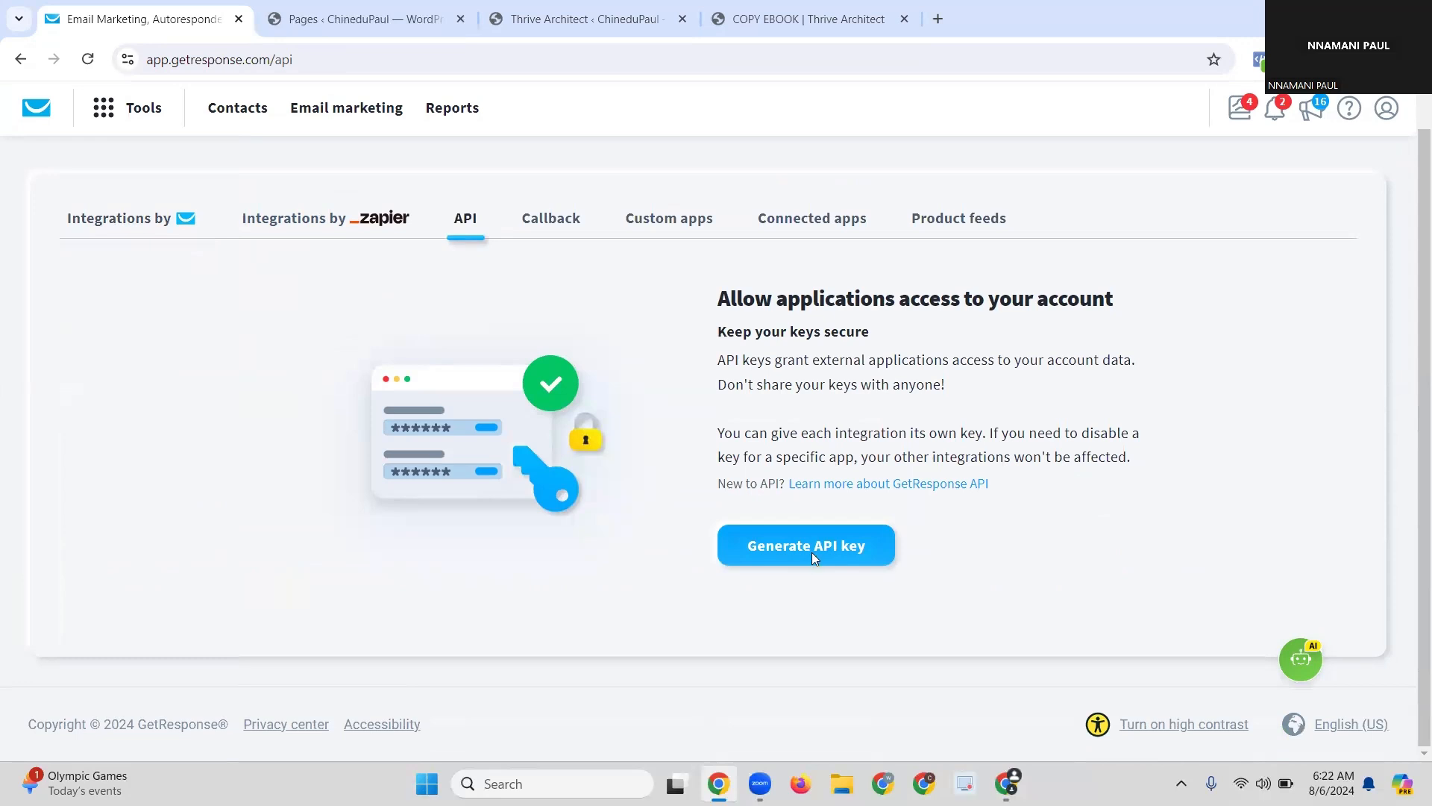
Step: Generate a GetResponse API key named SALES and copy the key to the clipboard
left_click(812, 556)
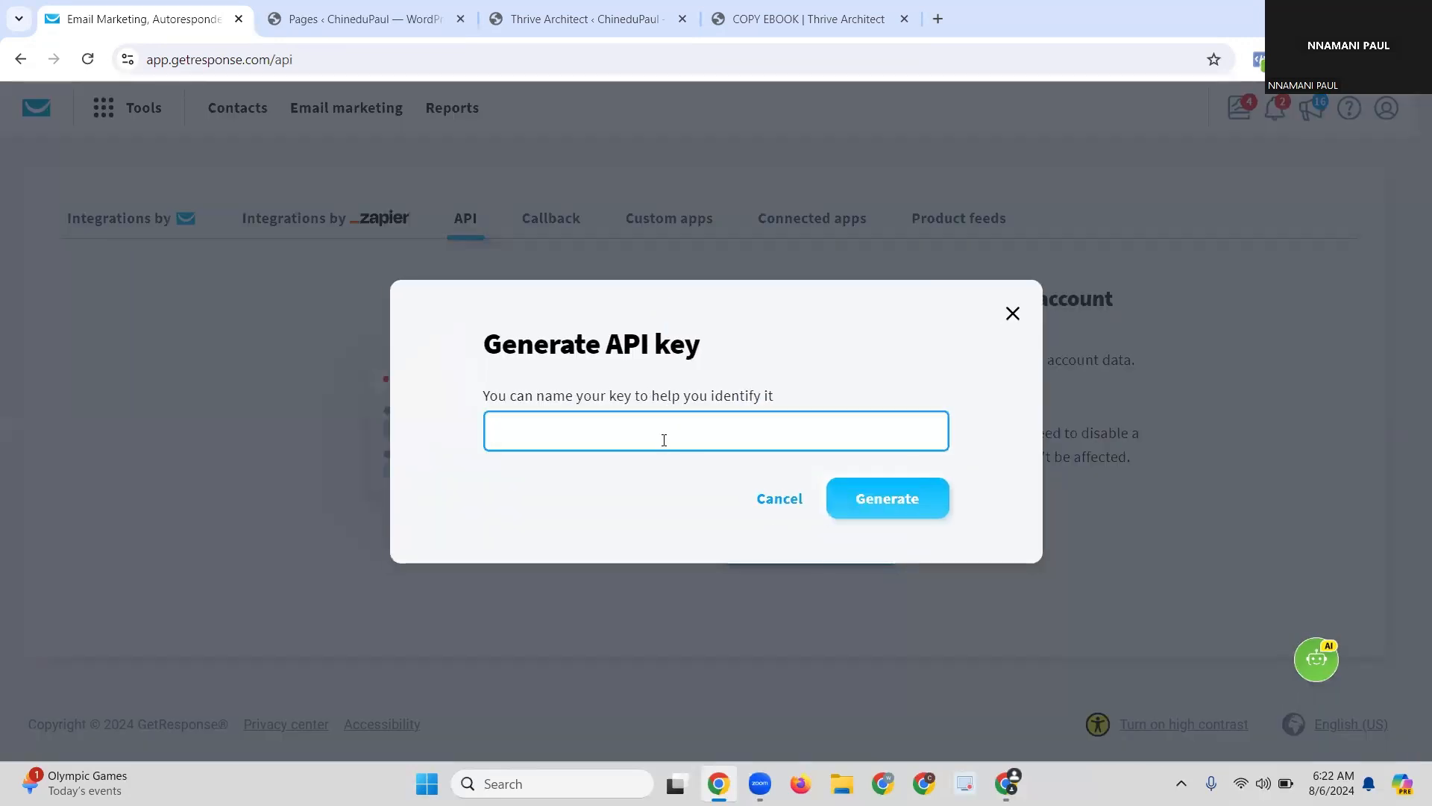
type("s")
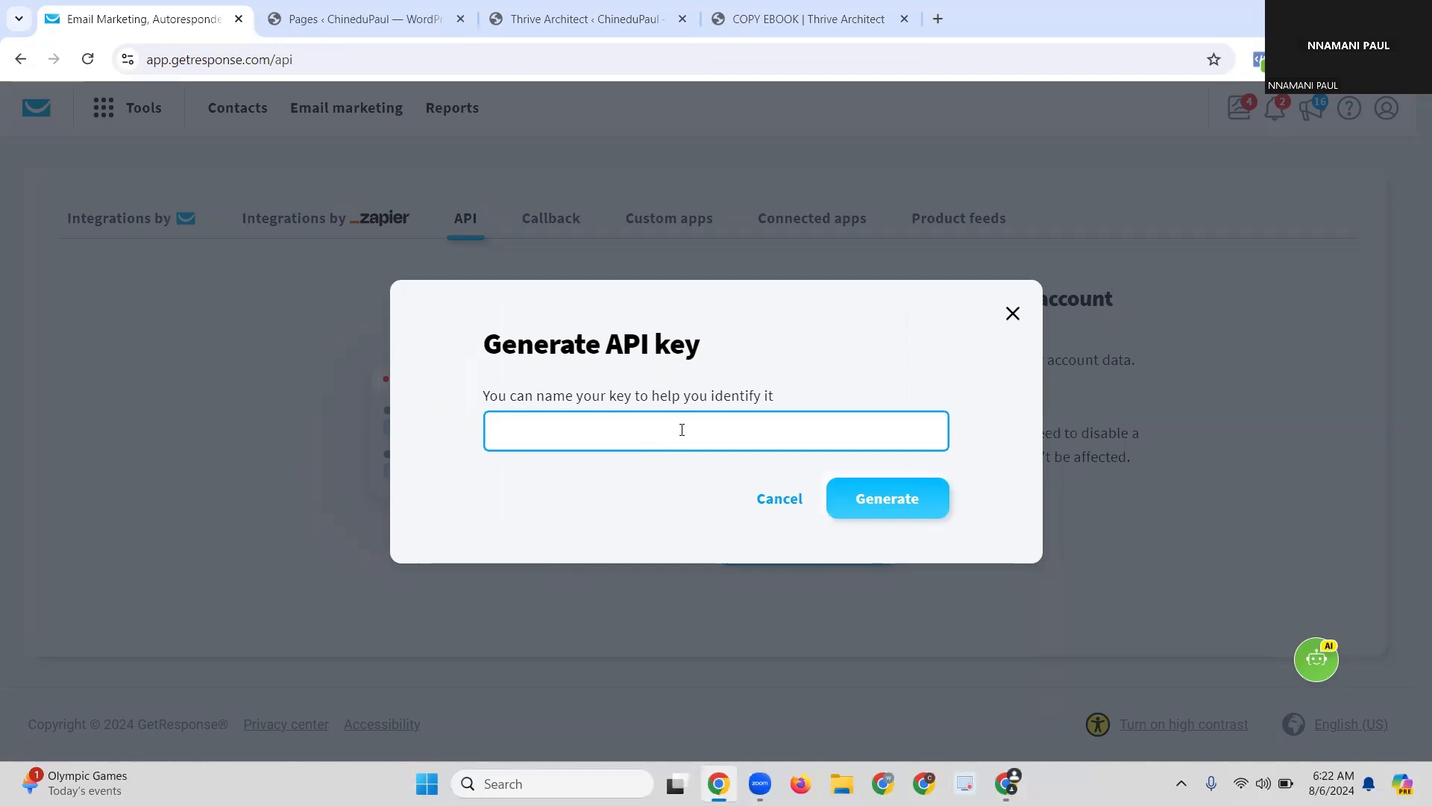
type("SALES")
left_click(888, 508)
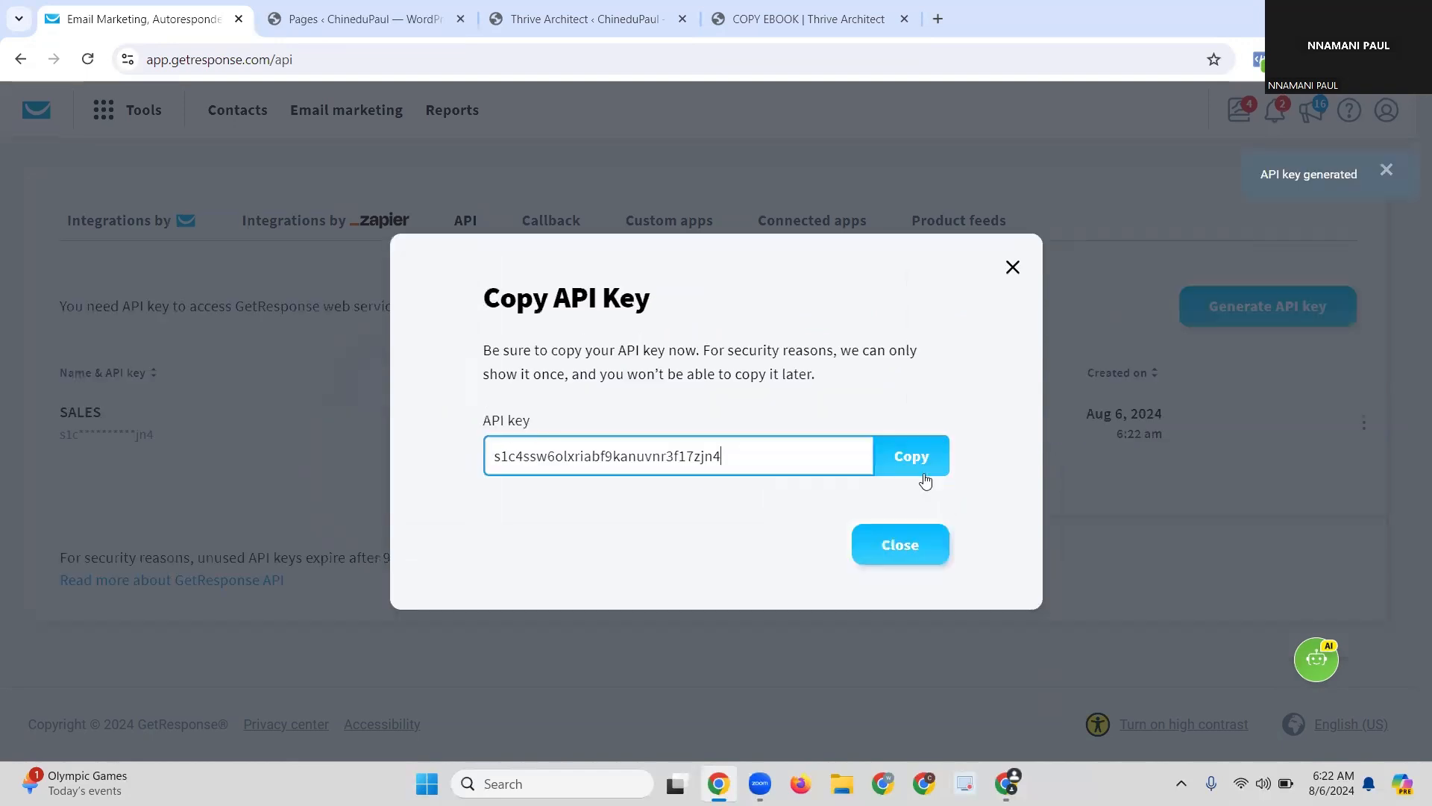
left_click(922, 472)
left_click(919, 468)
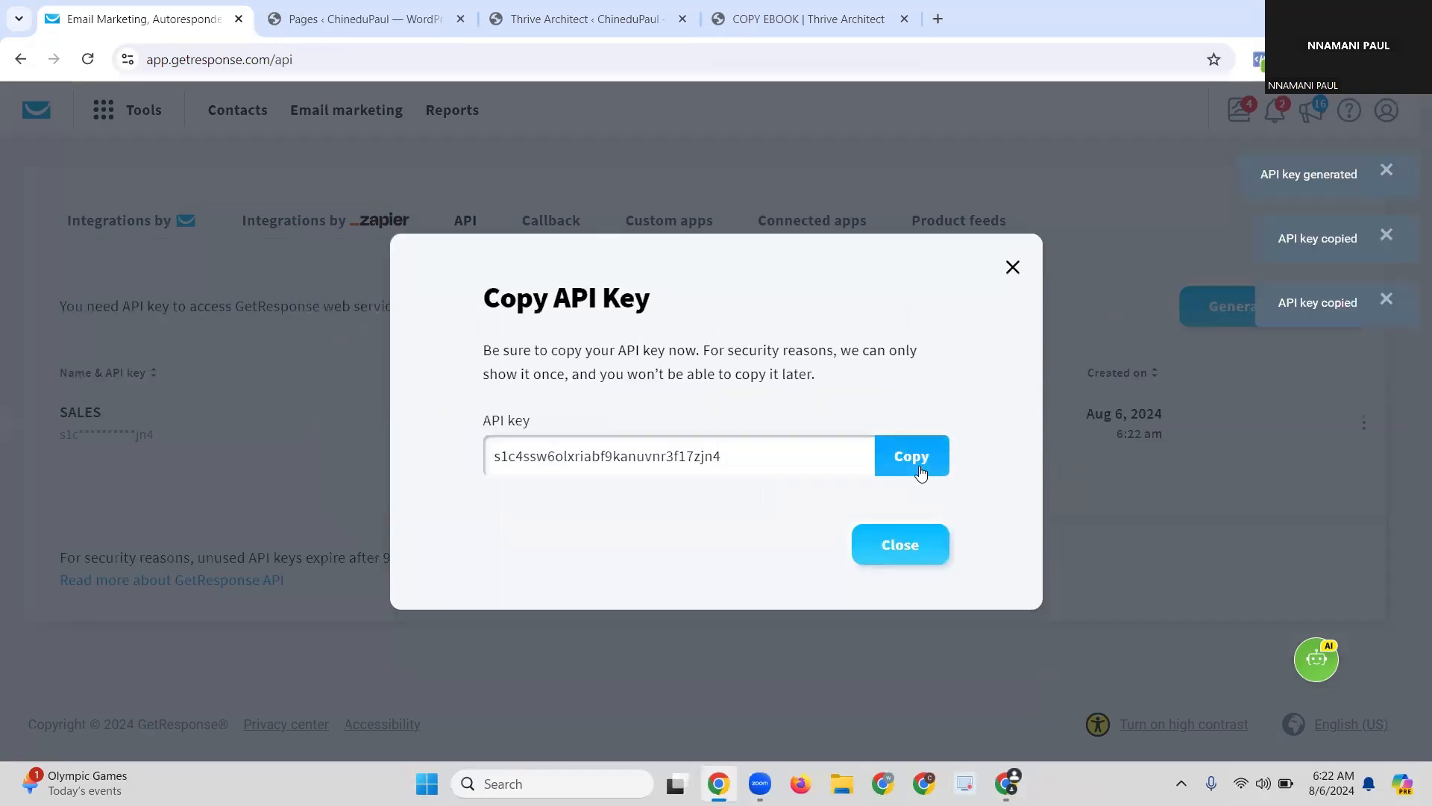
left_click(917, 470)
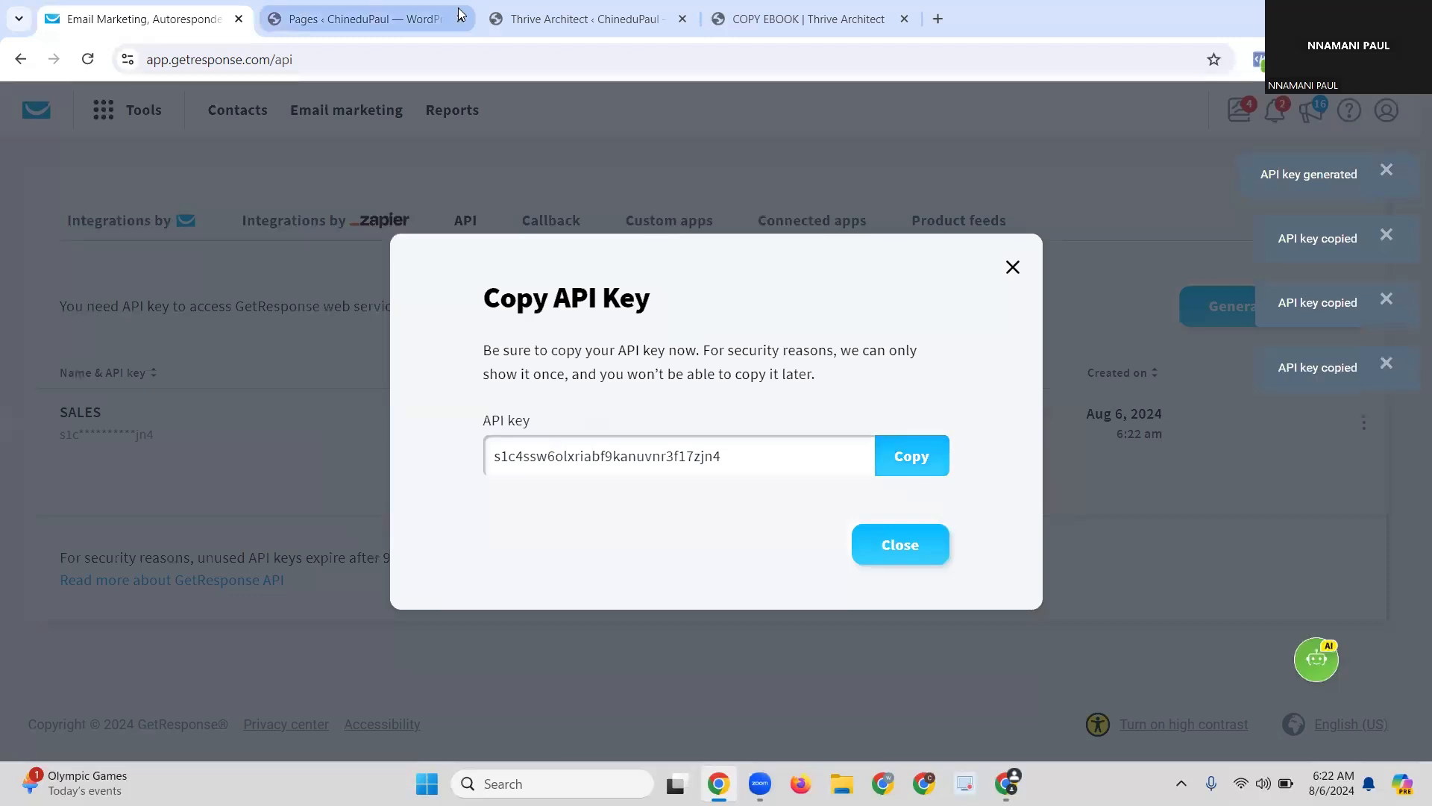
Step: Back in WordPress, open the Thrive Dashboard main page and locate the API Connections feature
left_click(419, 29)
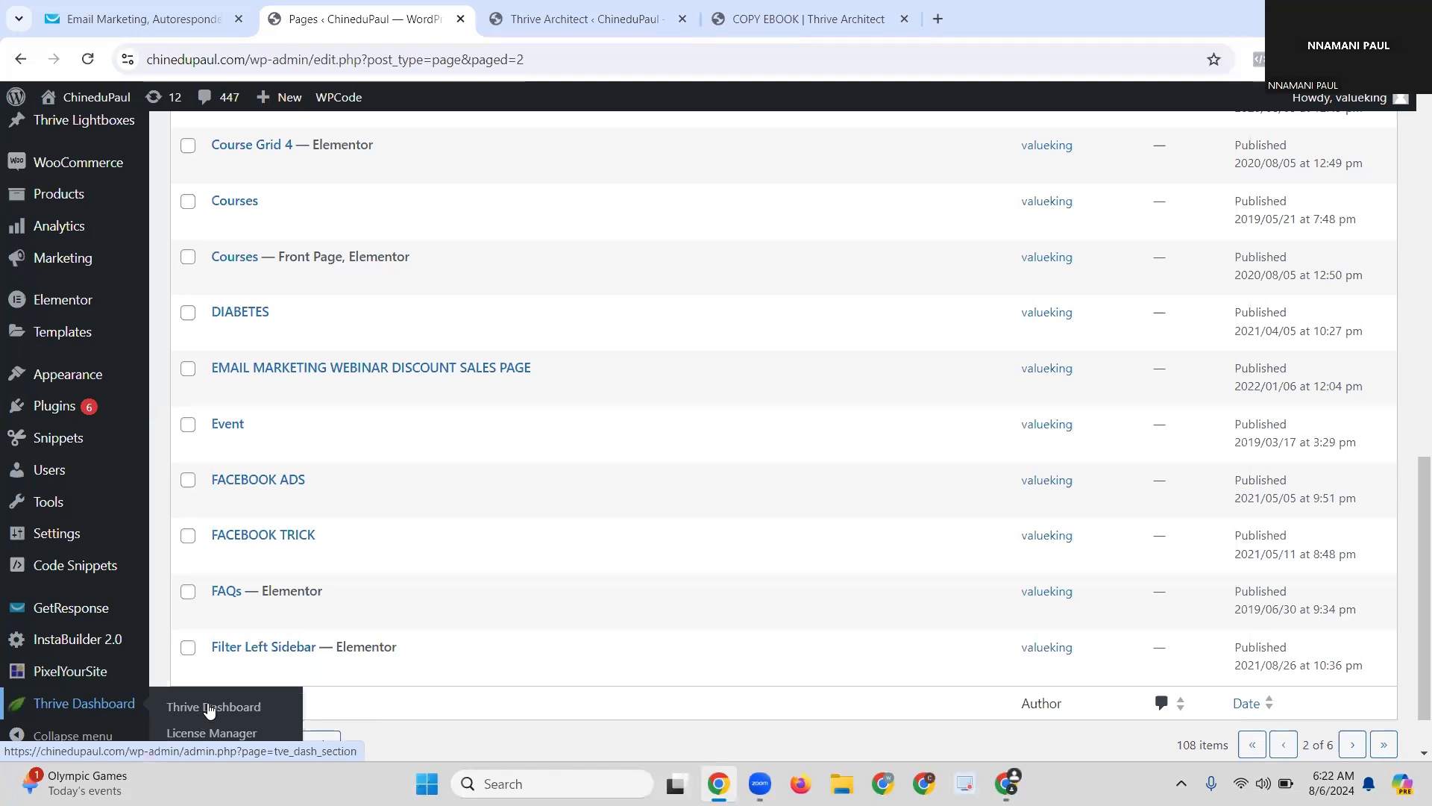
scroll(151, 706, "down", 1)
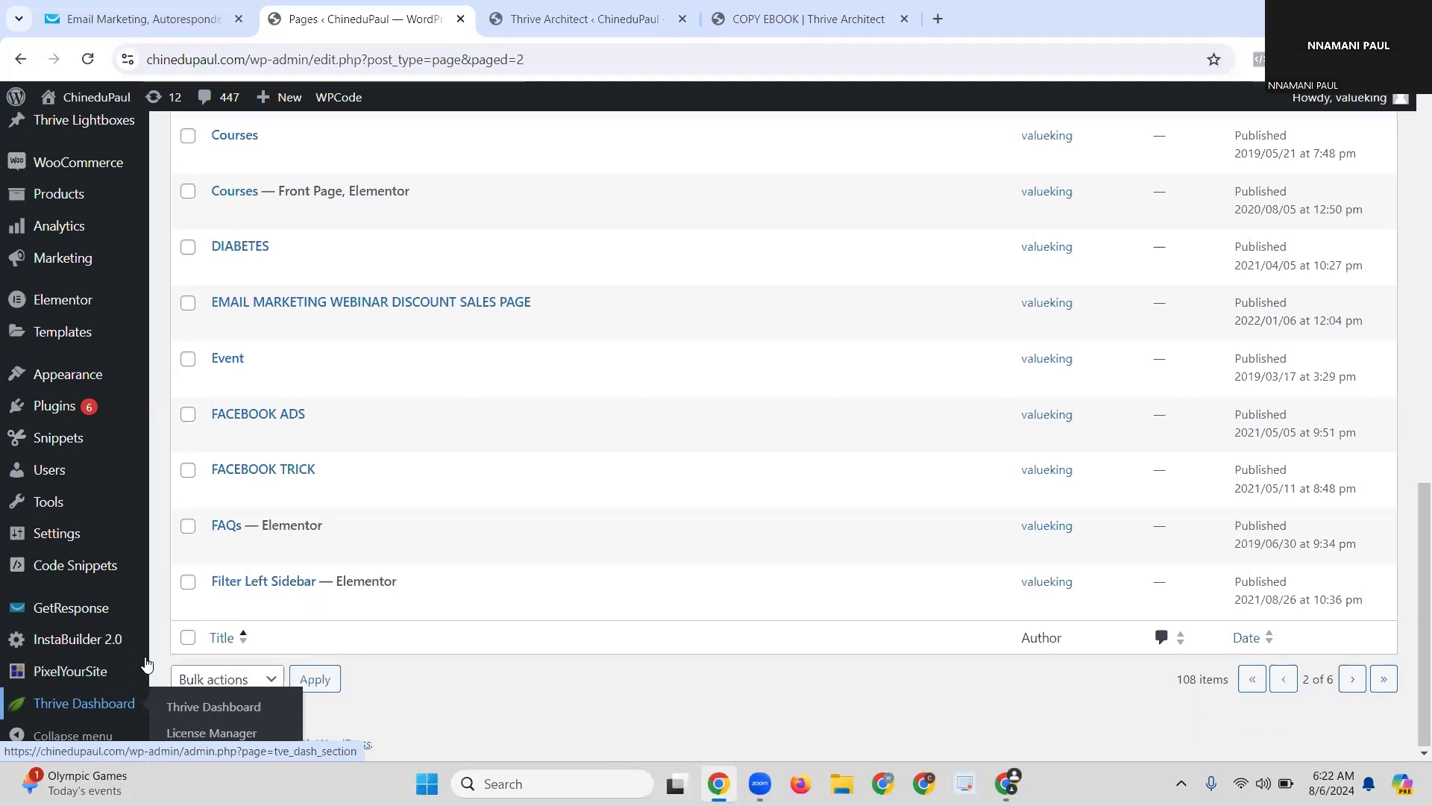
left_click(79, 695)
mouse_move(123, 702)
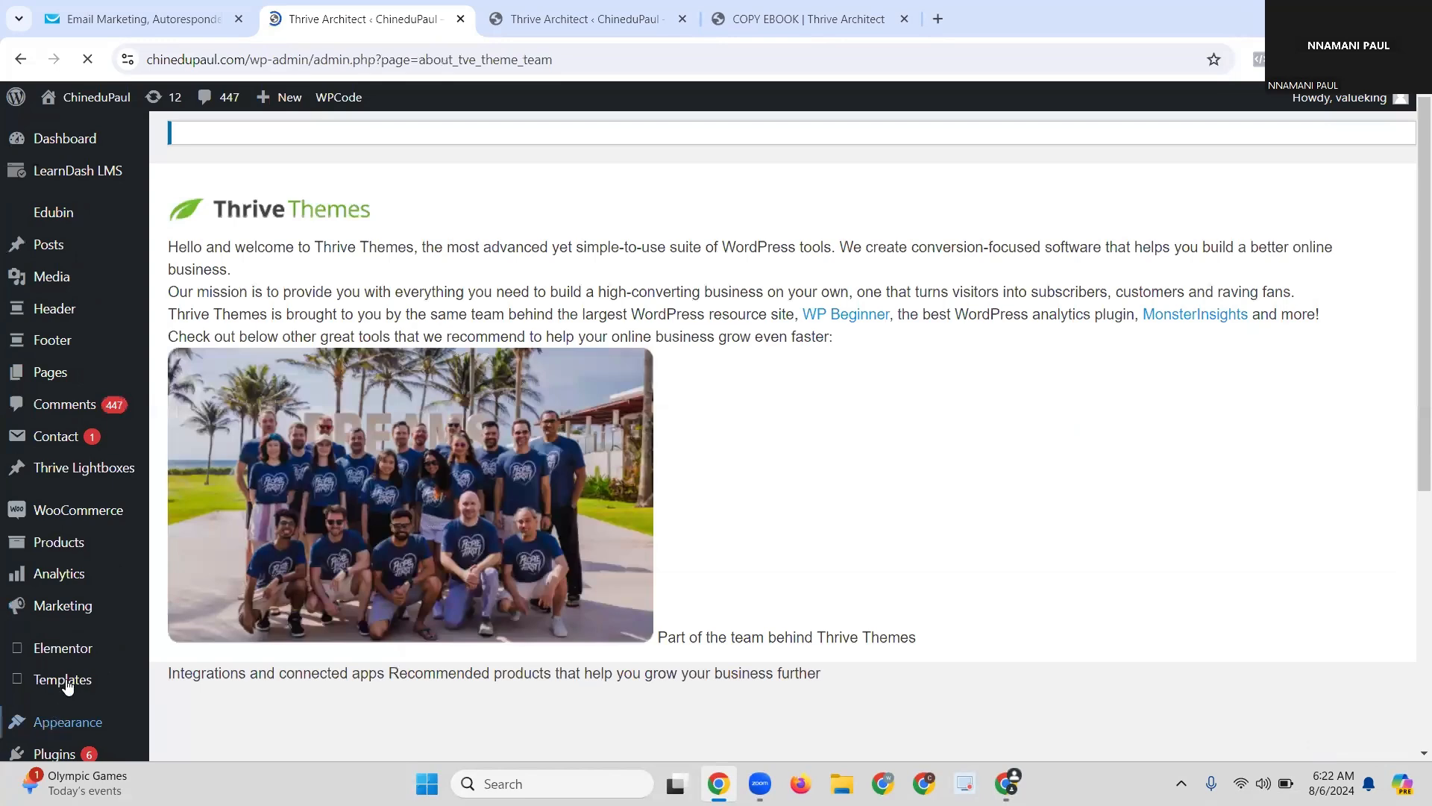
scroll(44, 724, "down", 4)
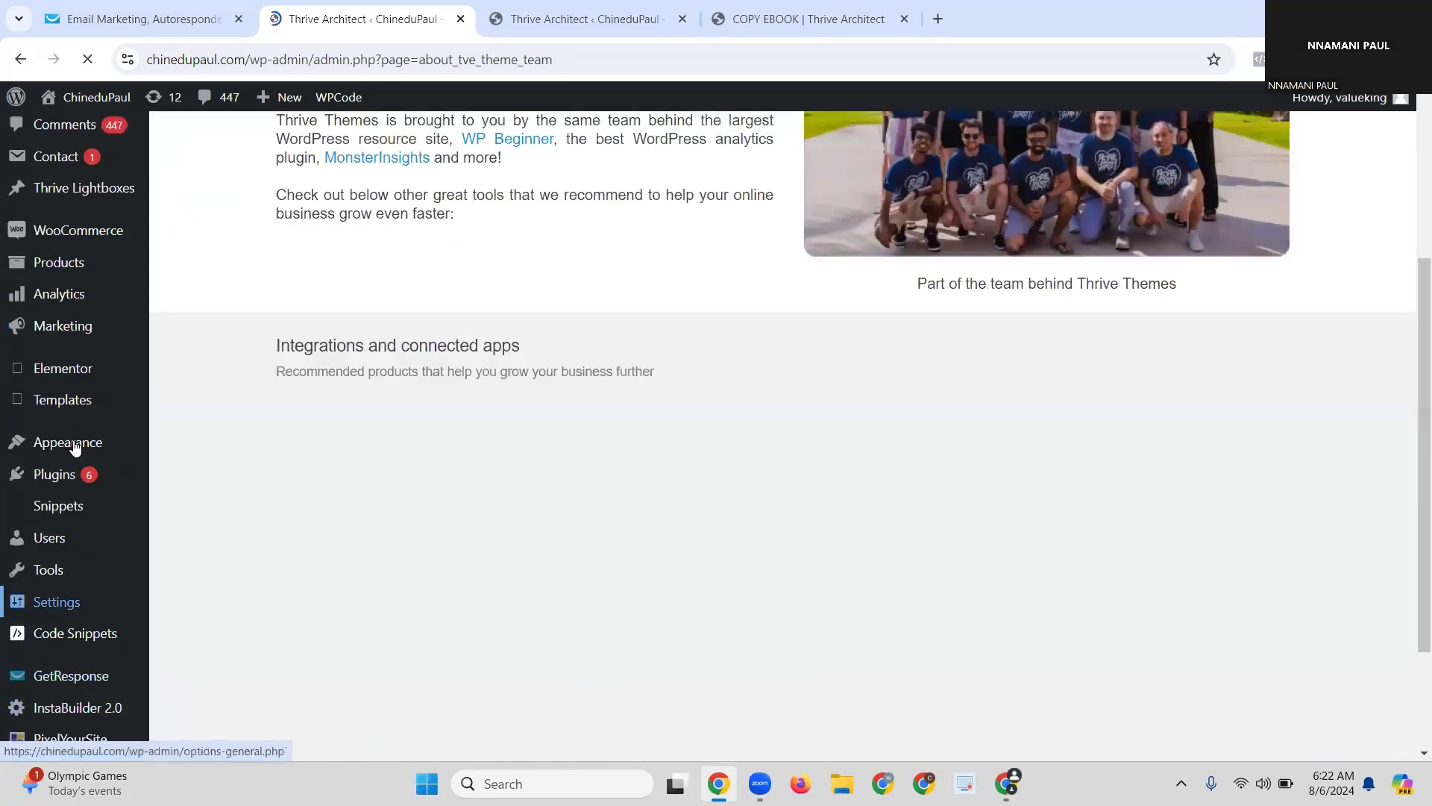
scroll(71, 631, "down", 2)
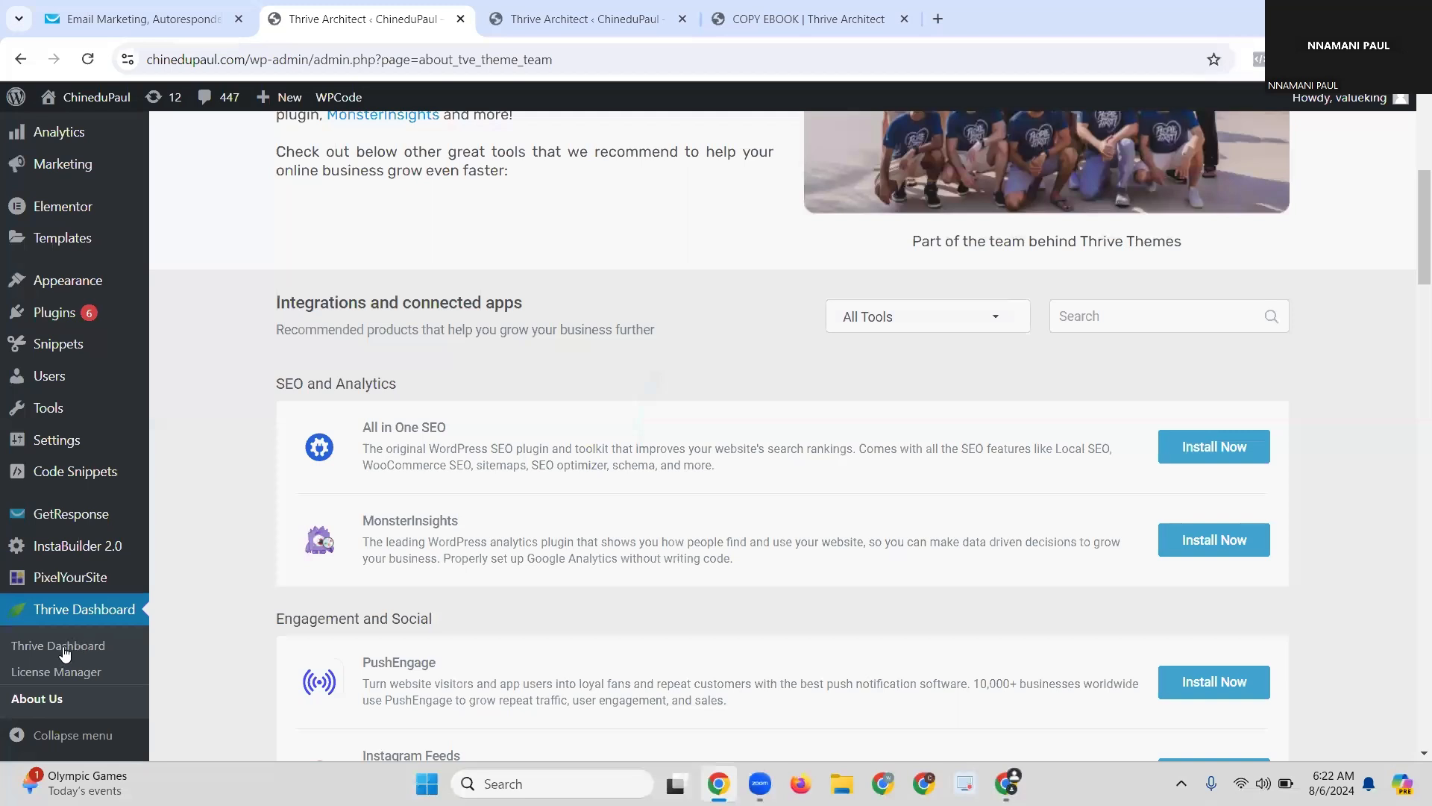
left_click(65, 646)
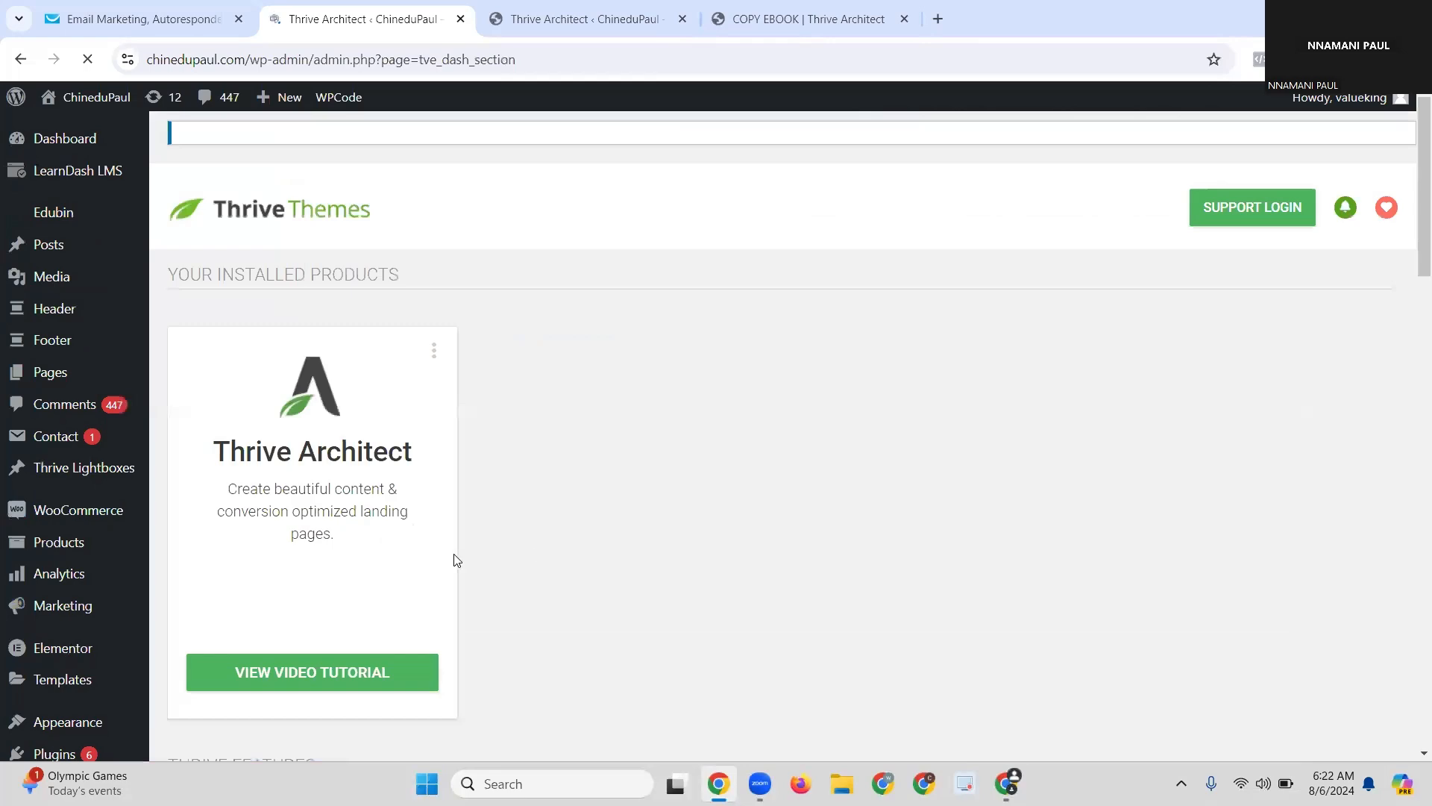
scroll(411, 440, "down", 10)
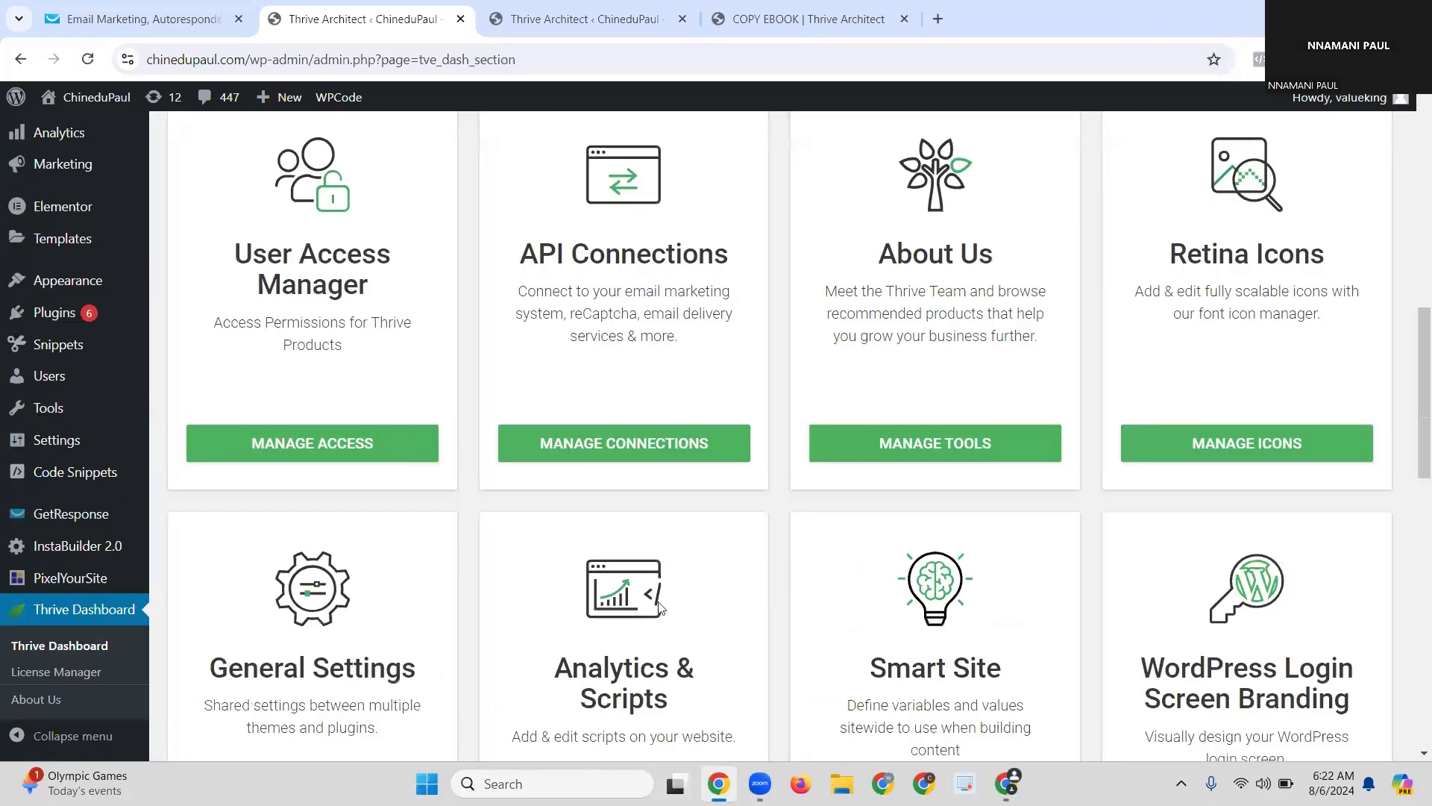
scroll(630, 665, "up", 2)
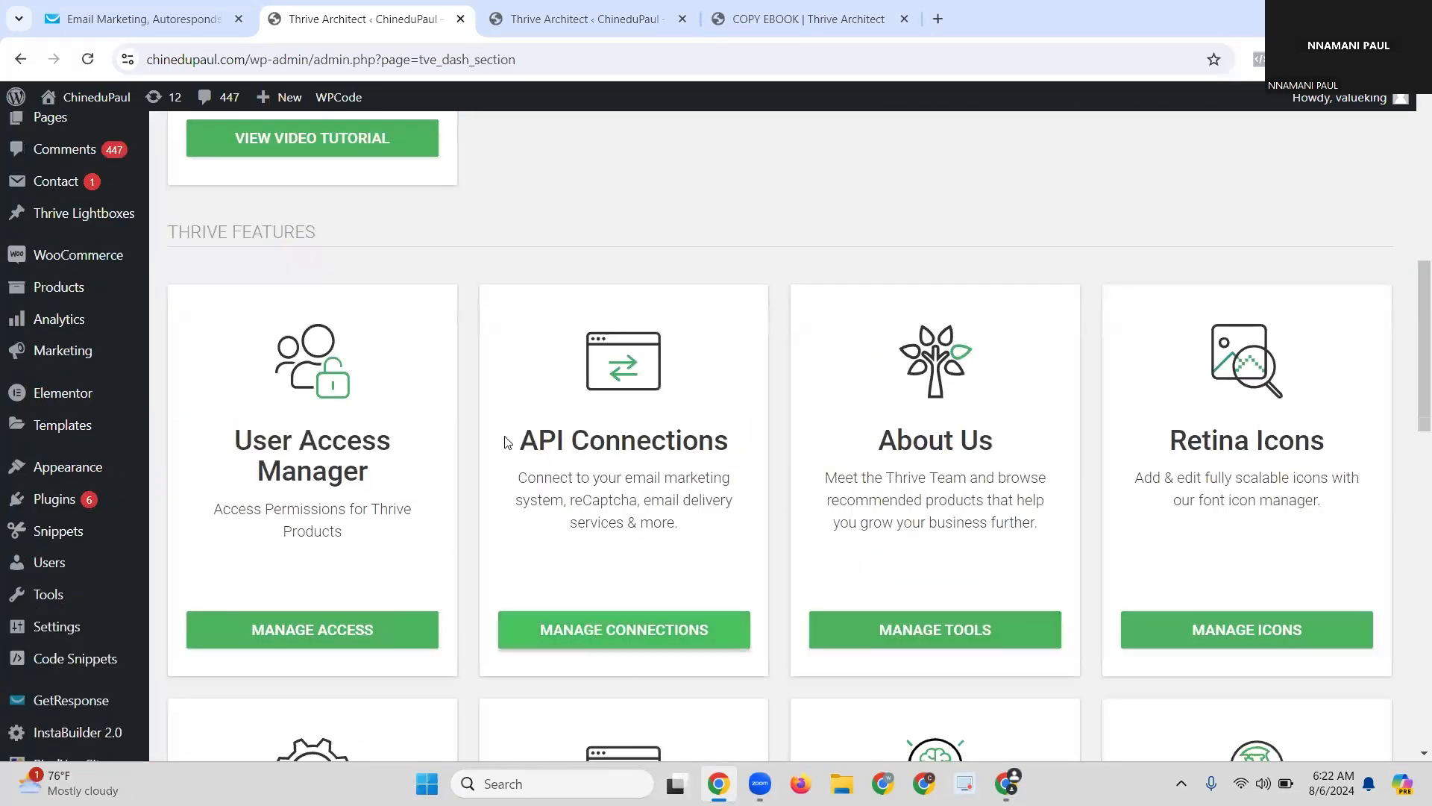
triple_click(744, 442)
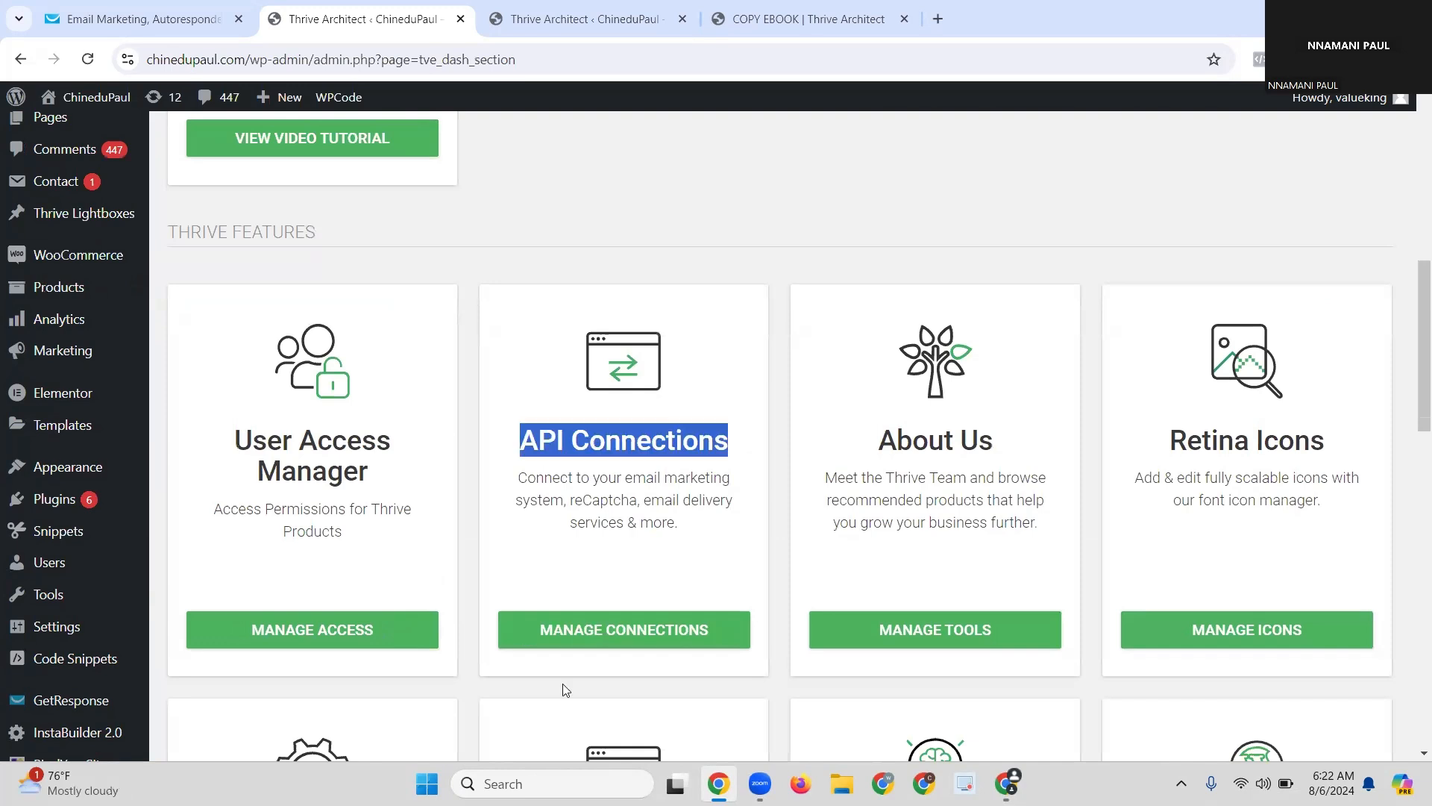
Step: Open API Connections, add a new connection and choose GetResponse from the app list
left_click(610, 629)
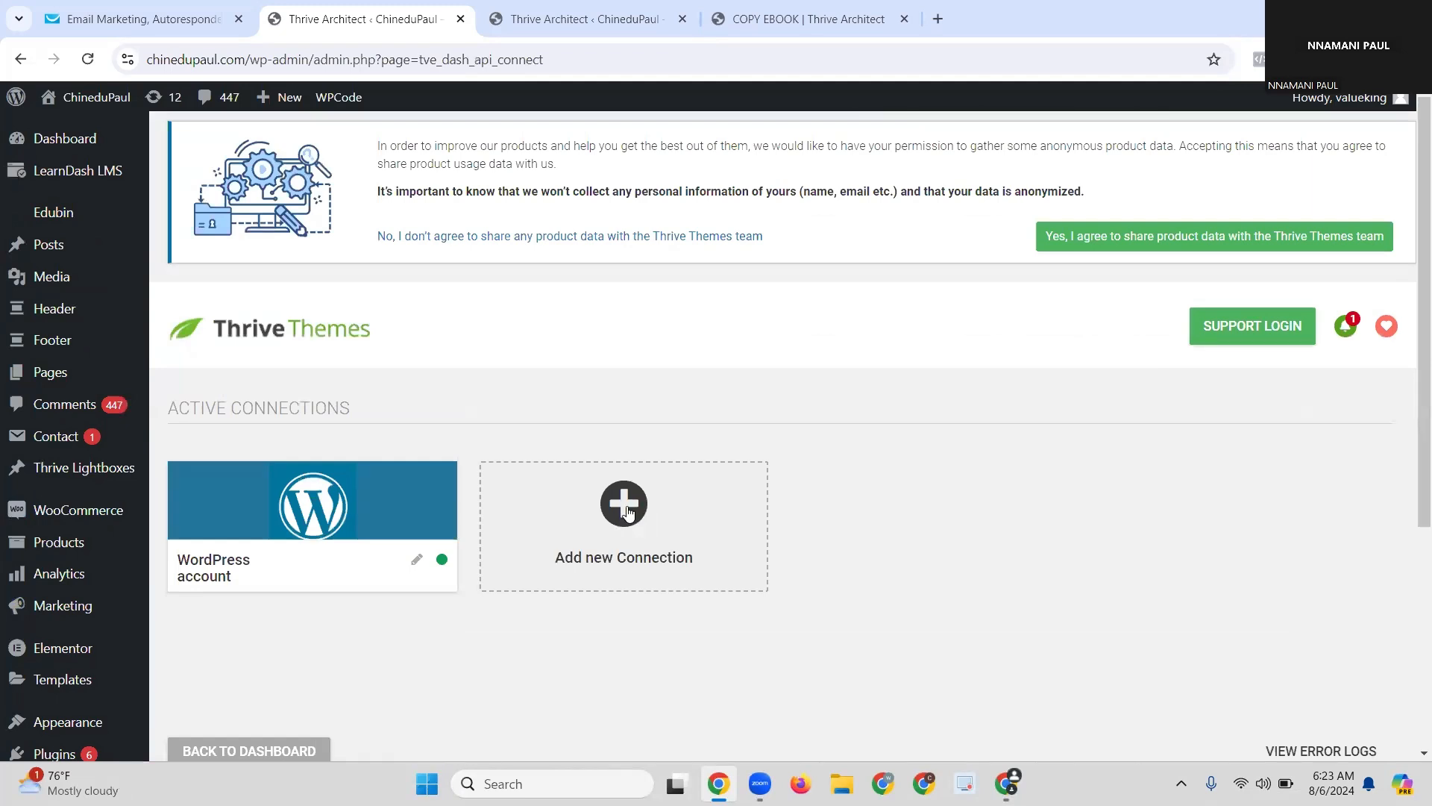
left_click(627, 512)
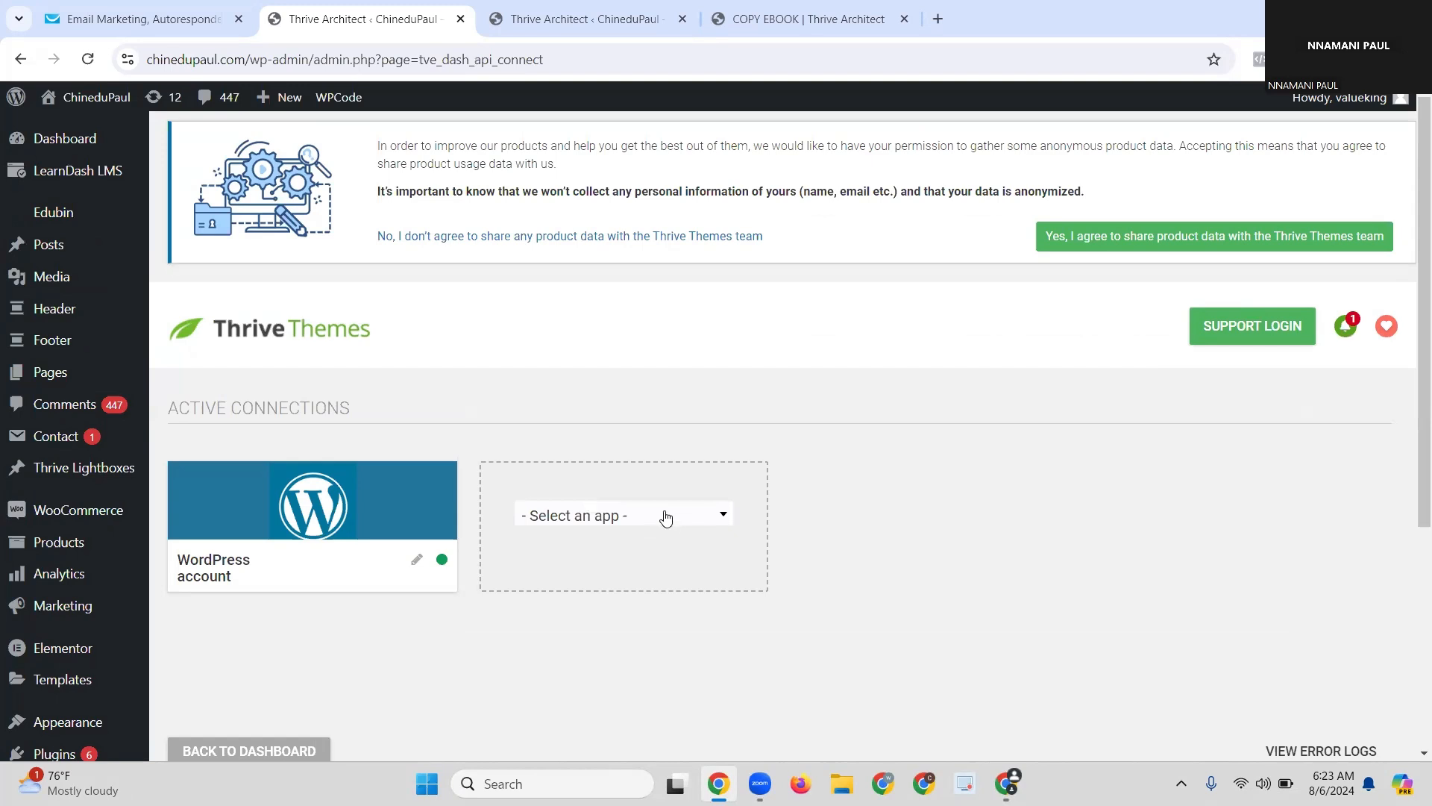
left_click(666, 517)
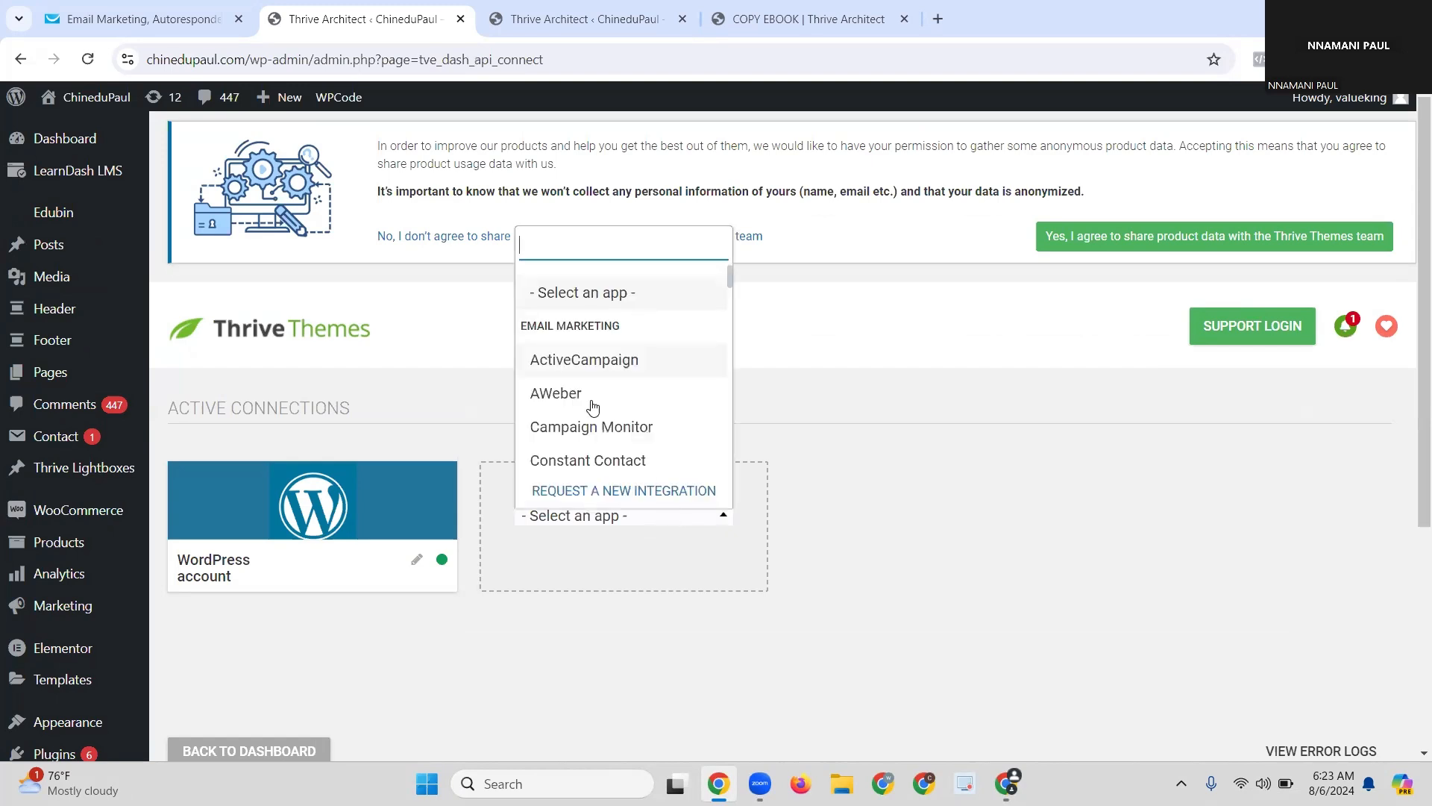
scroll(616, 388, "down", 1)
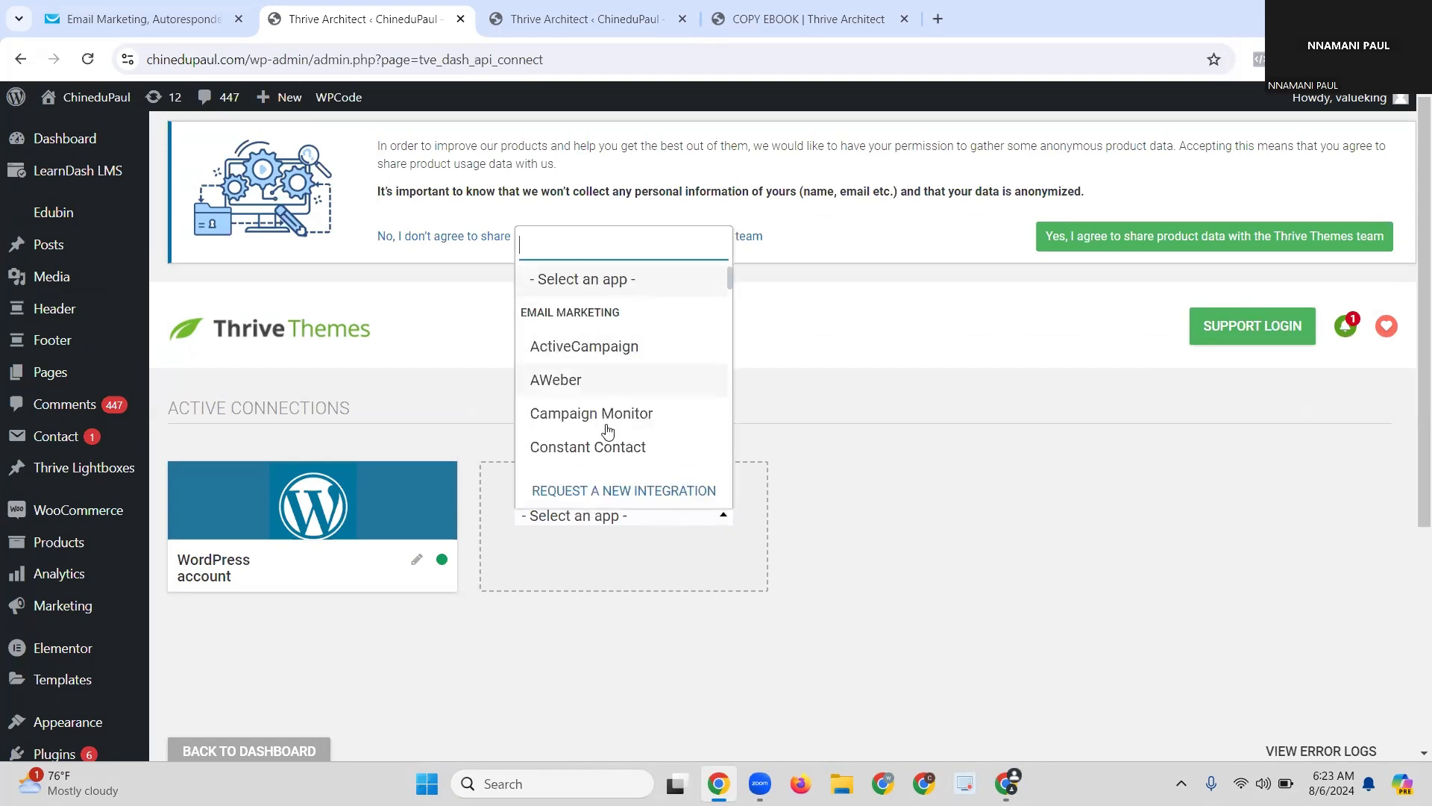
scroll(609, 431, "down", 2)
scroll(609, 422, "down", 5)
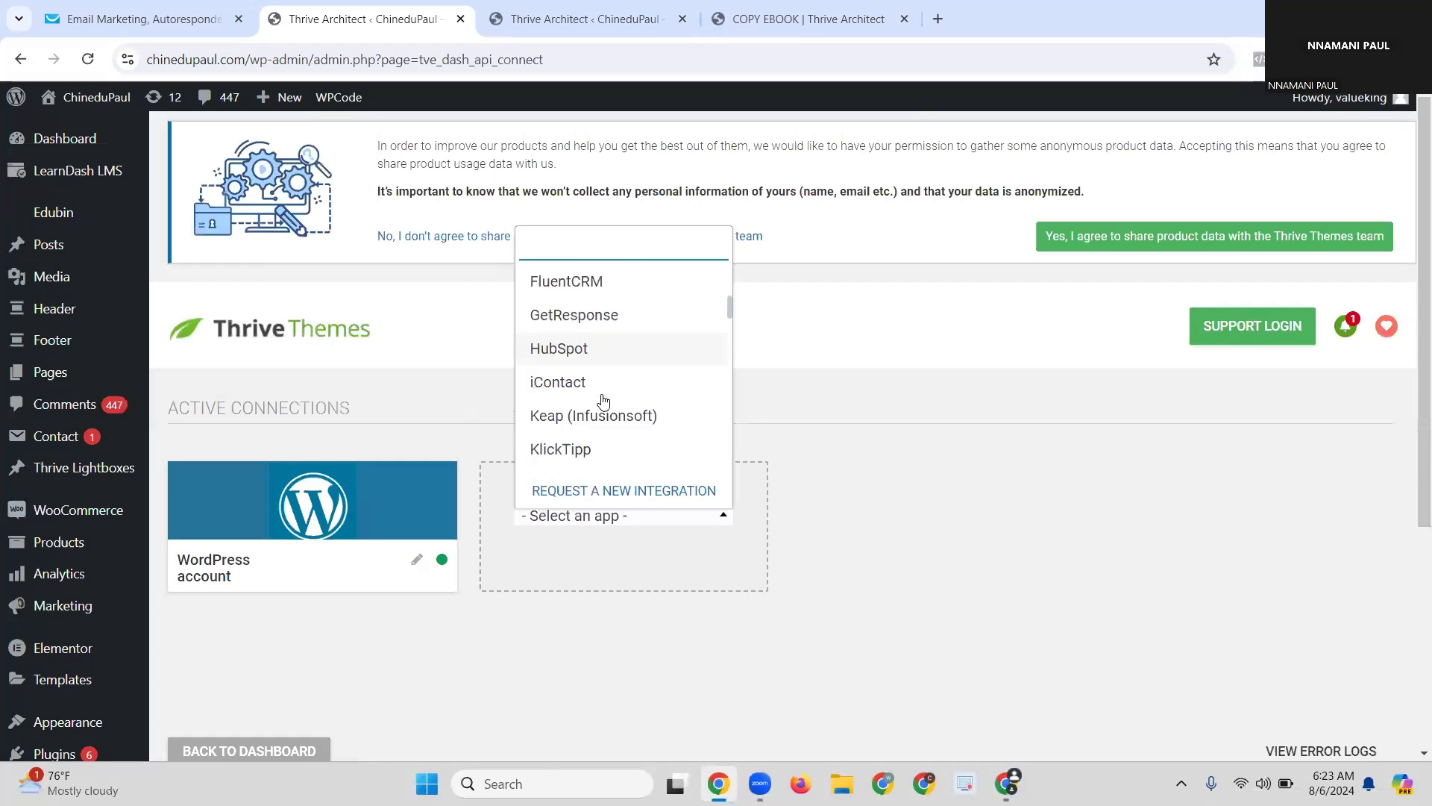
left_click(583, 327)
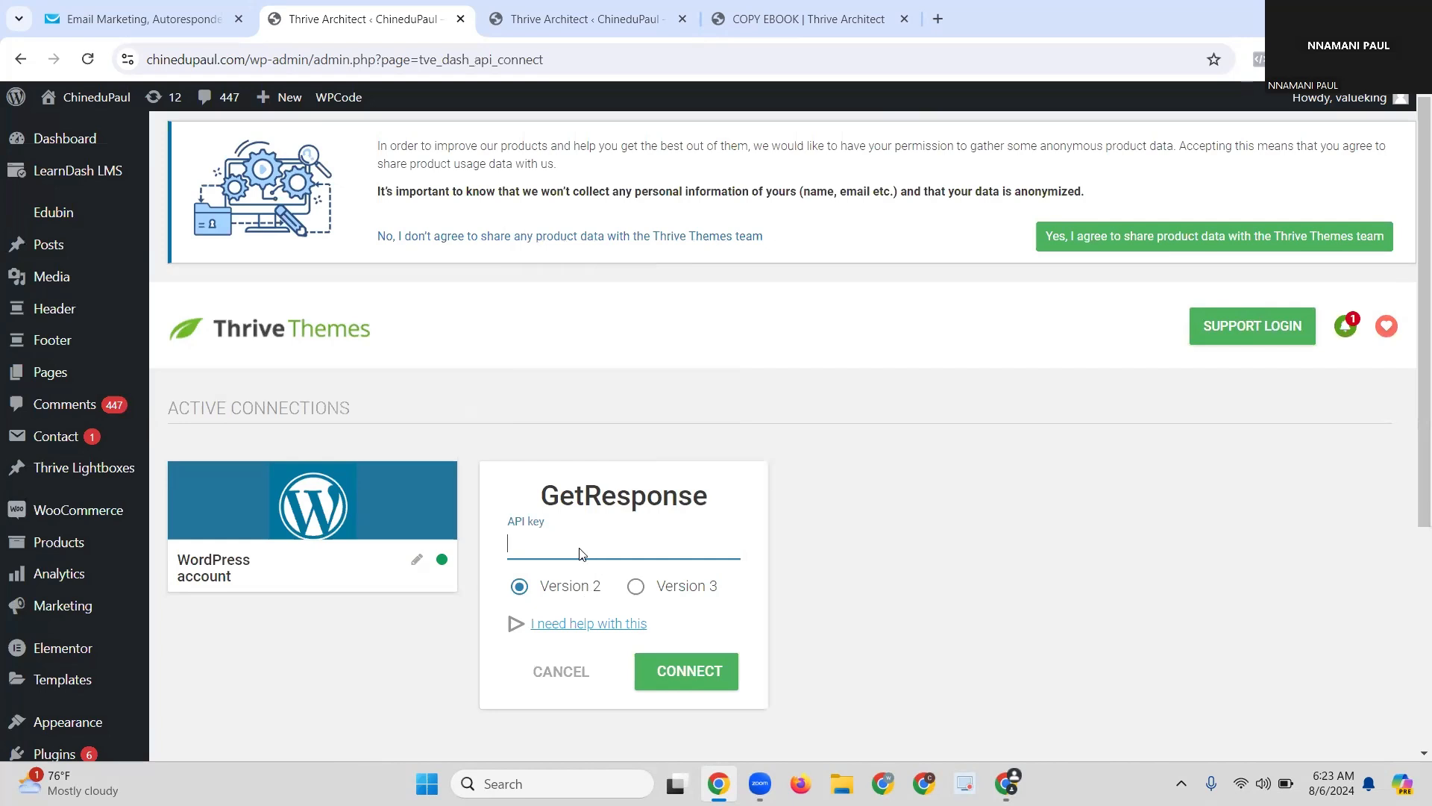
Step: Connect GetResponse using Version 3 and the pasted SALES API key, then return to the COPY EBOOK editor
scroll(531, 374, "down", 3)
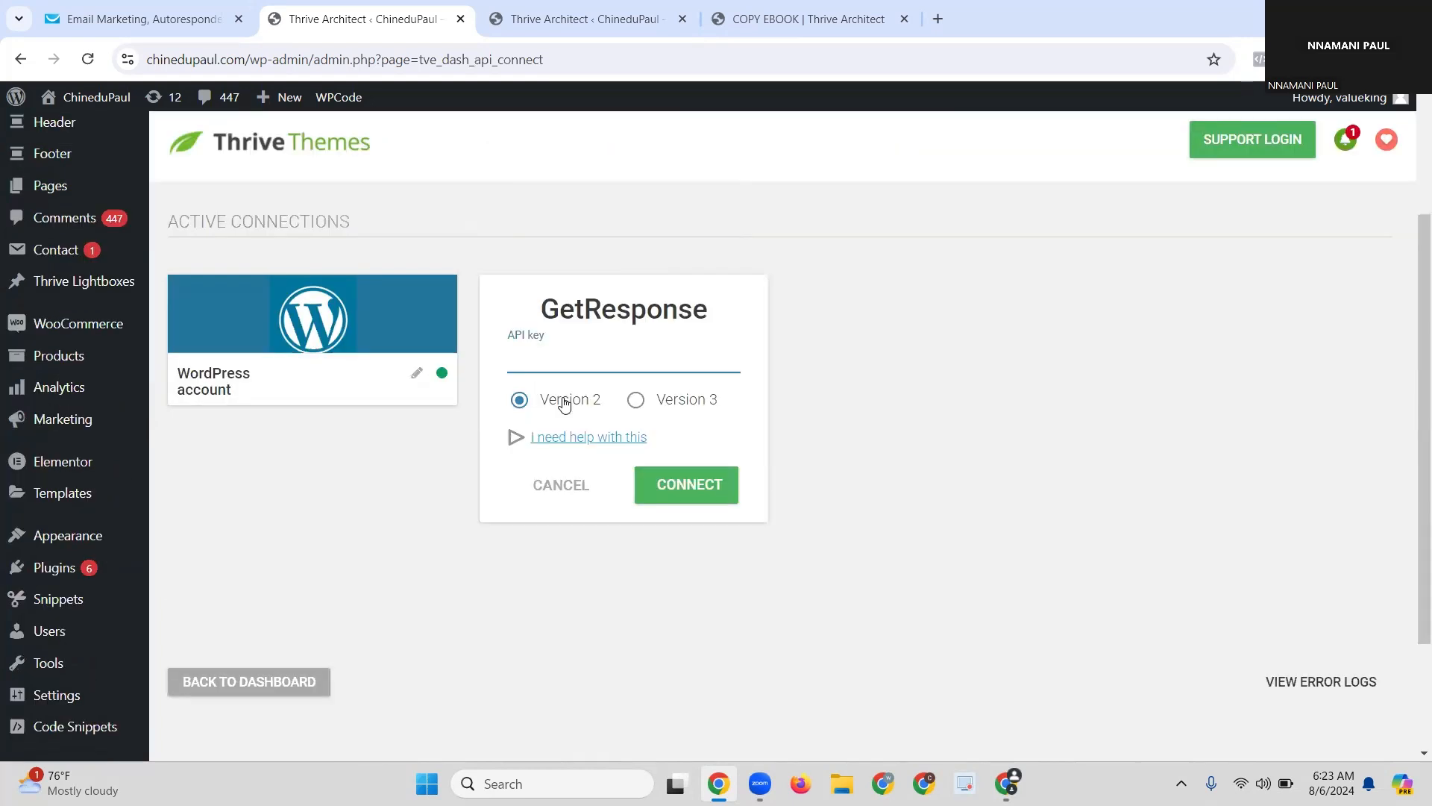
left_click(635, 401)
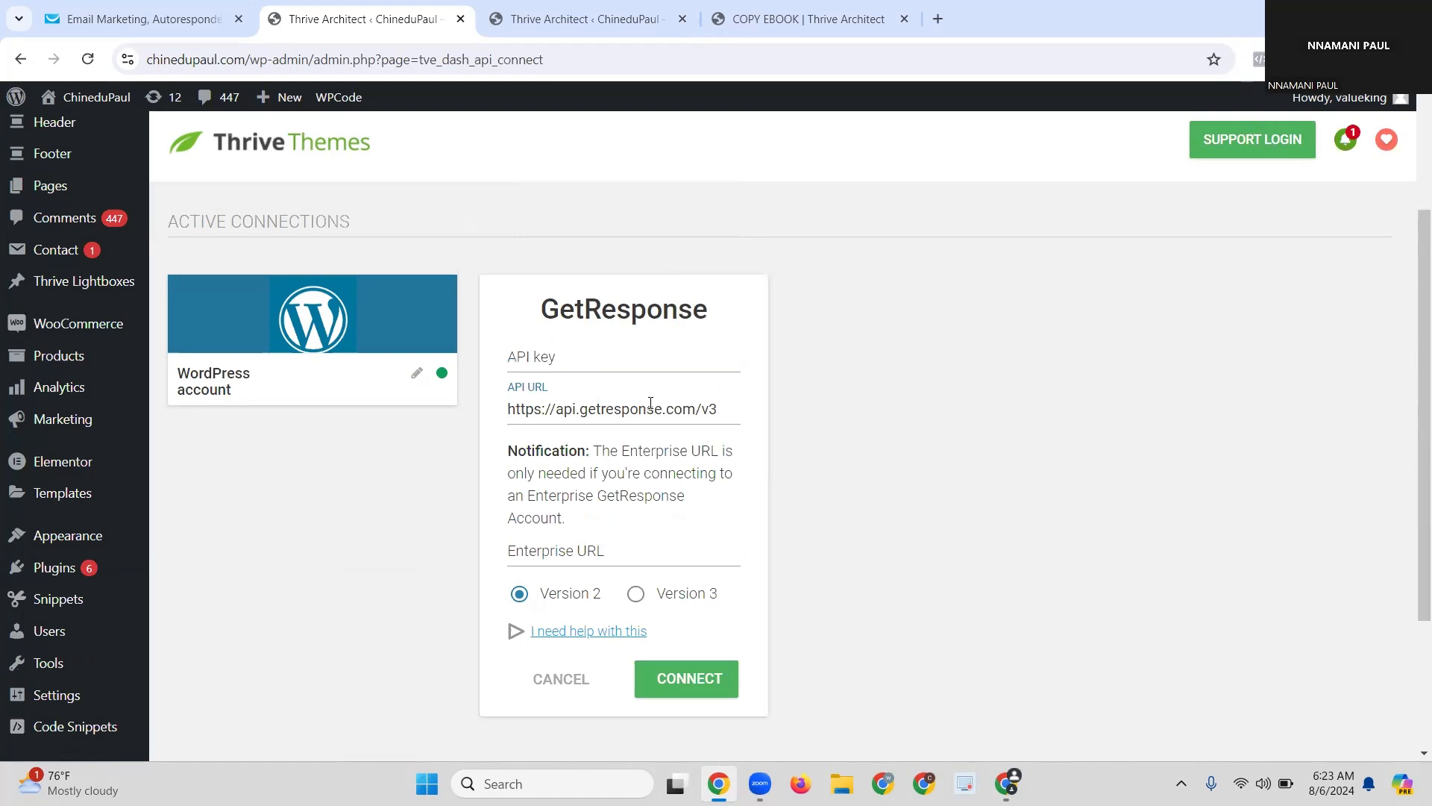
left_click(581, 371)
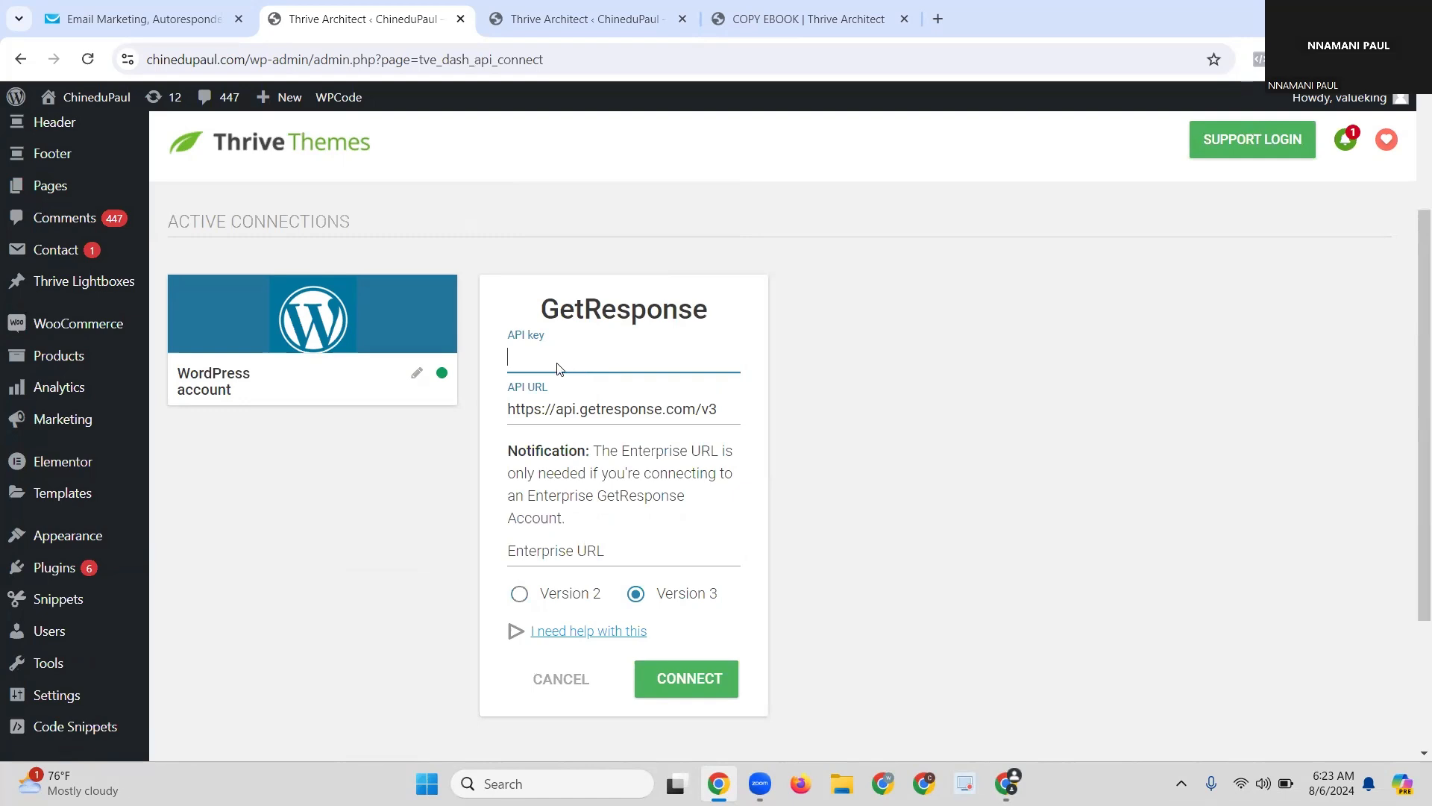
key("ctrl+v")
right_click(581, 364)
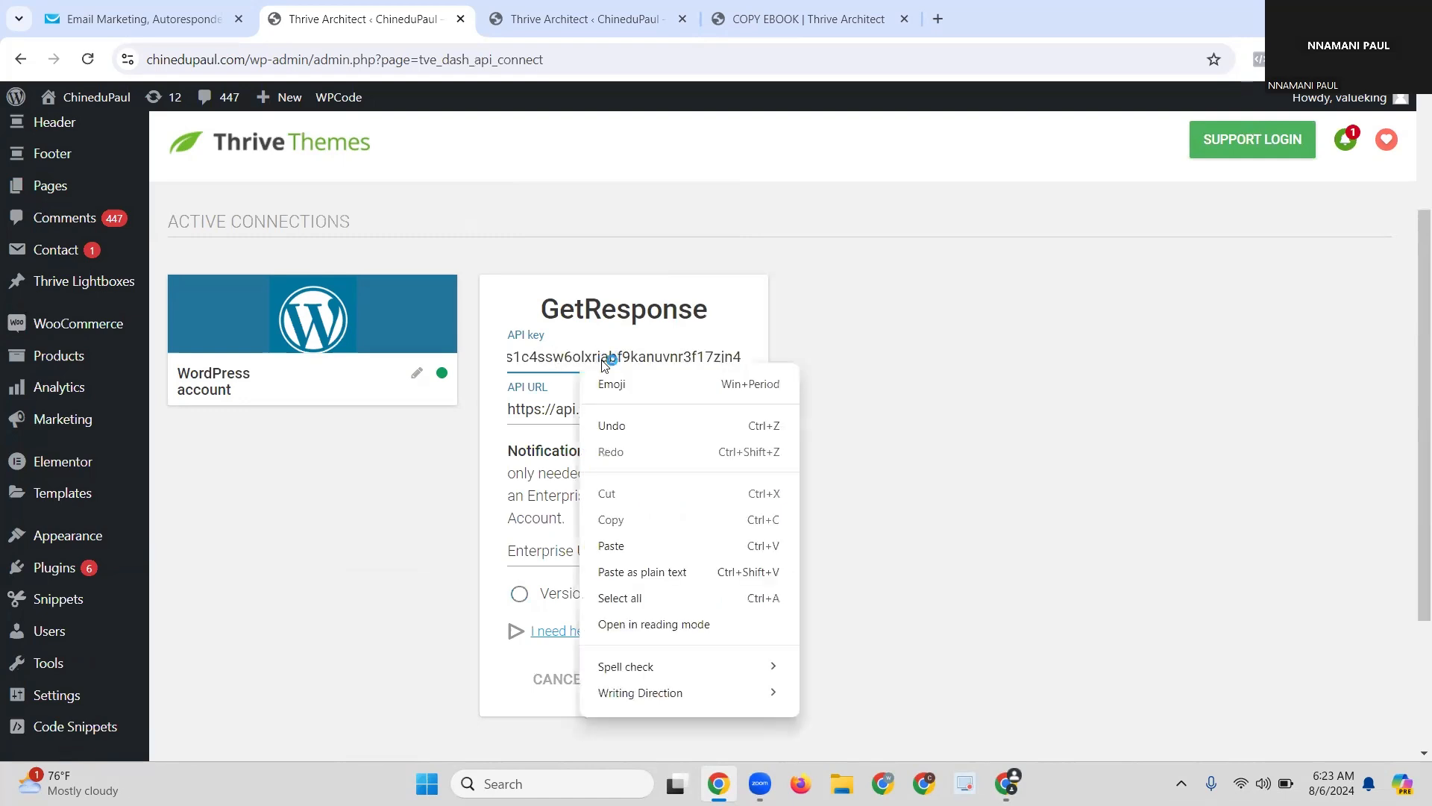
left_click(854, 330)
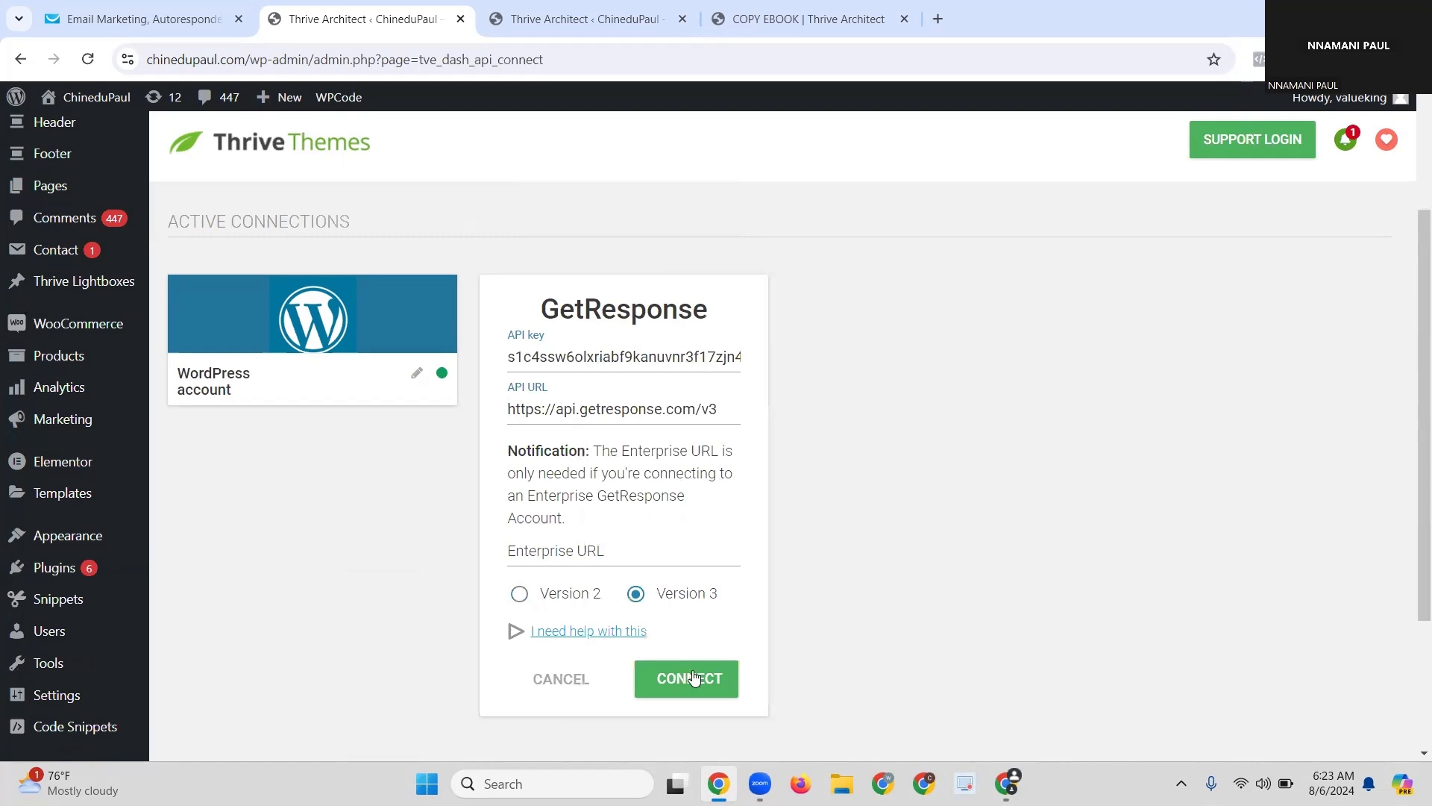
left_click(691, 677)
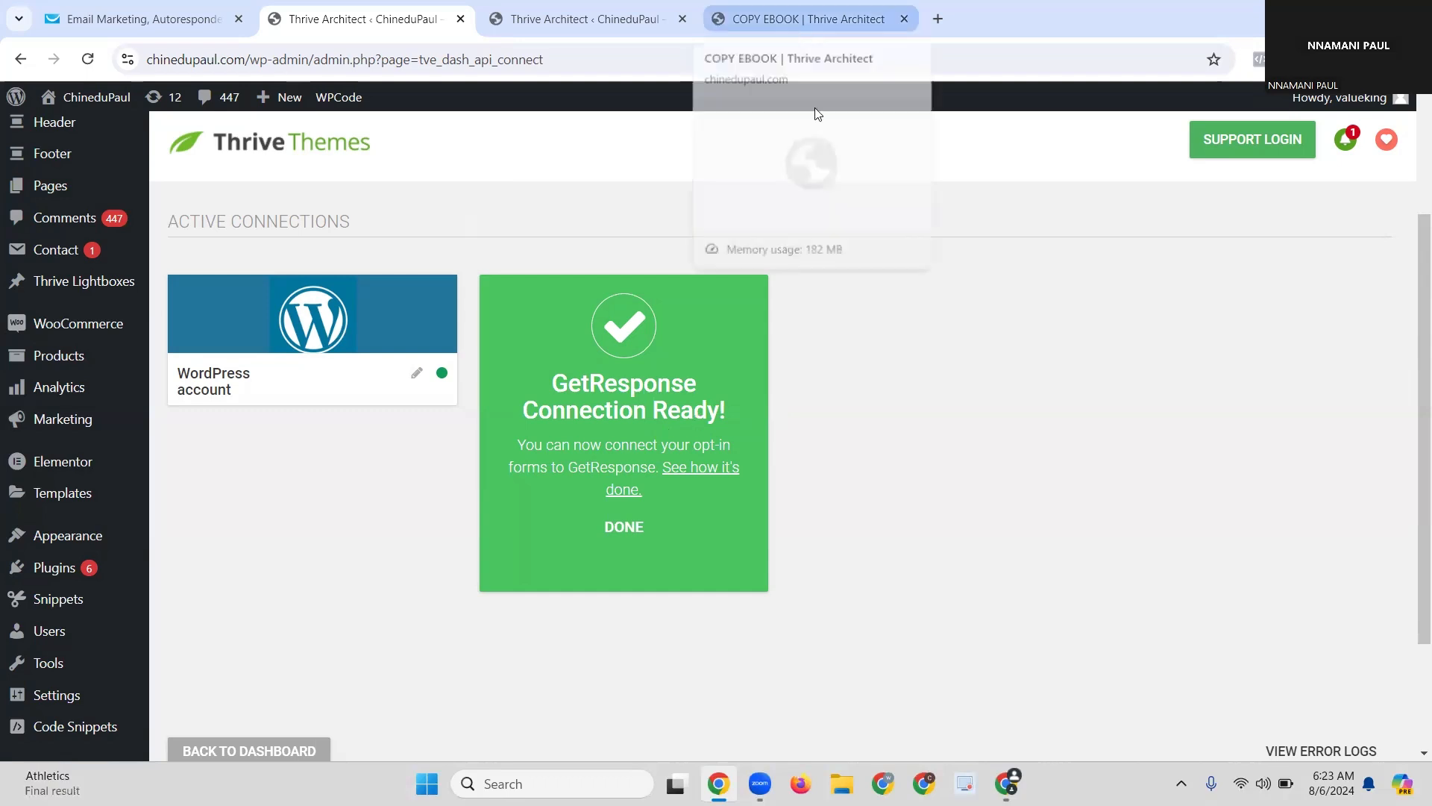
left_click(809, 19)
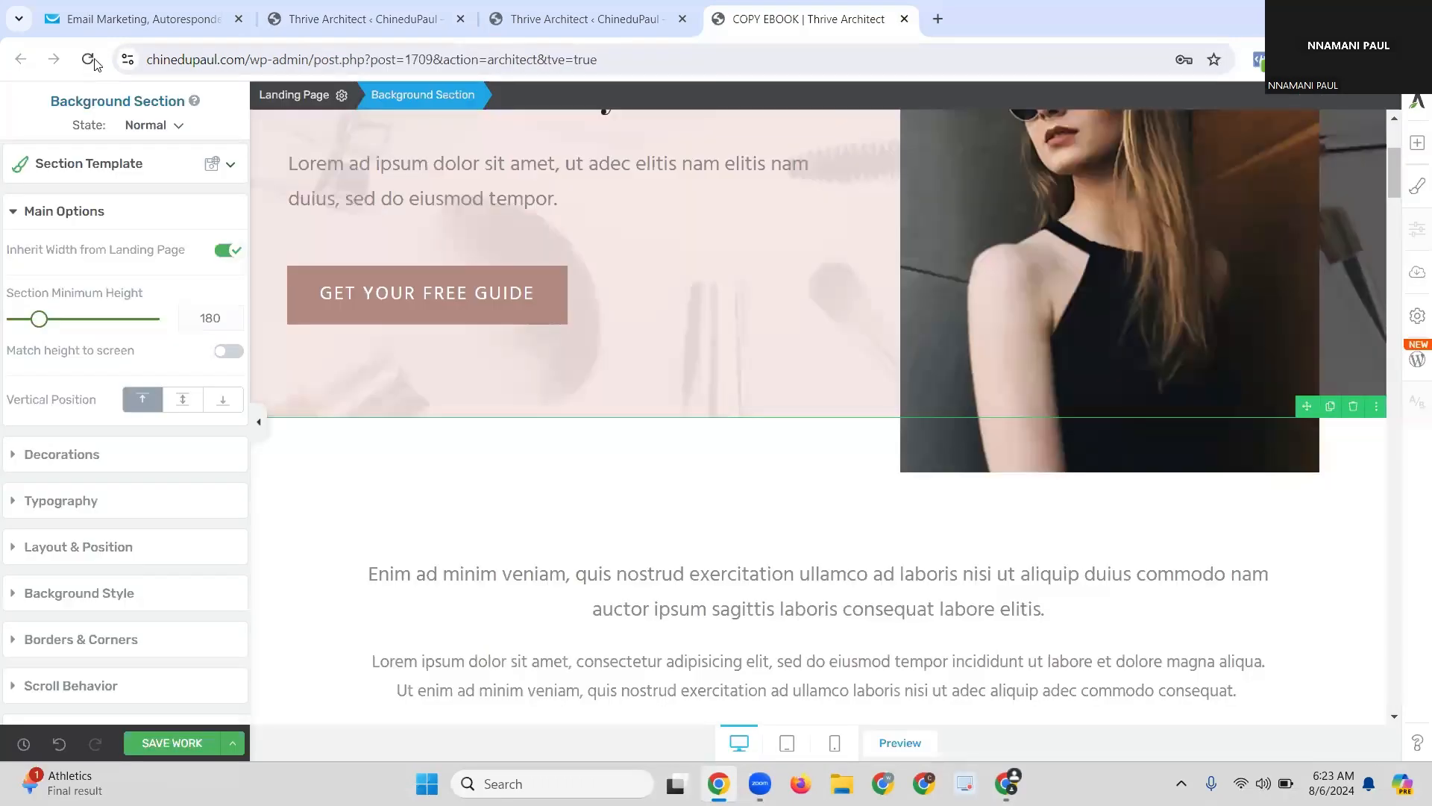
Step: Reload the COPY EBOOK editor, discarding unsaved changes, and show the Add Element panel
left_click(95, 63)
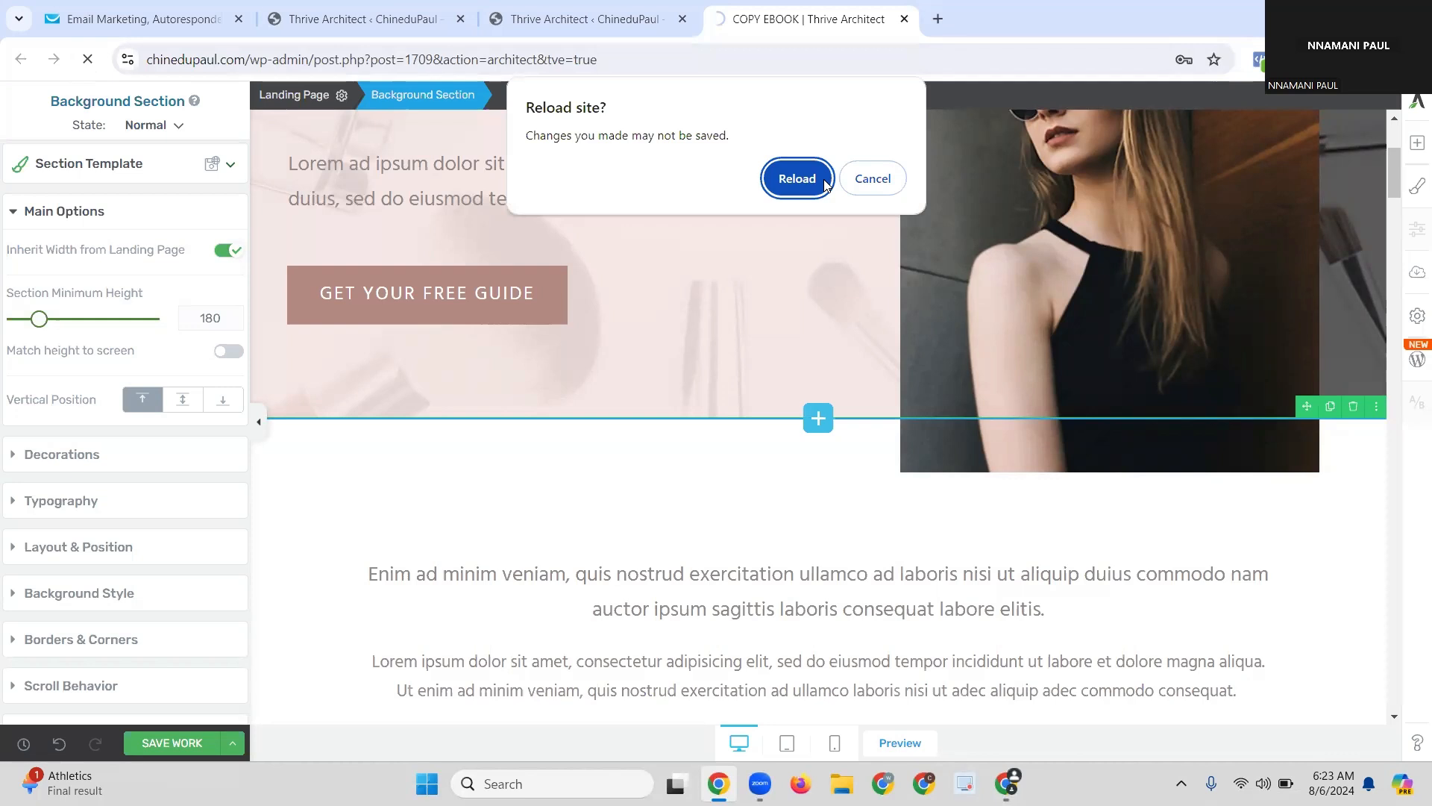
left_click(796, 179)
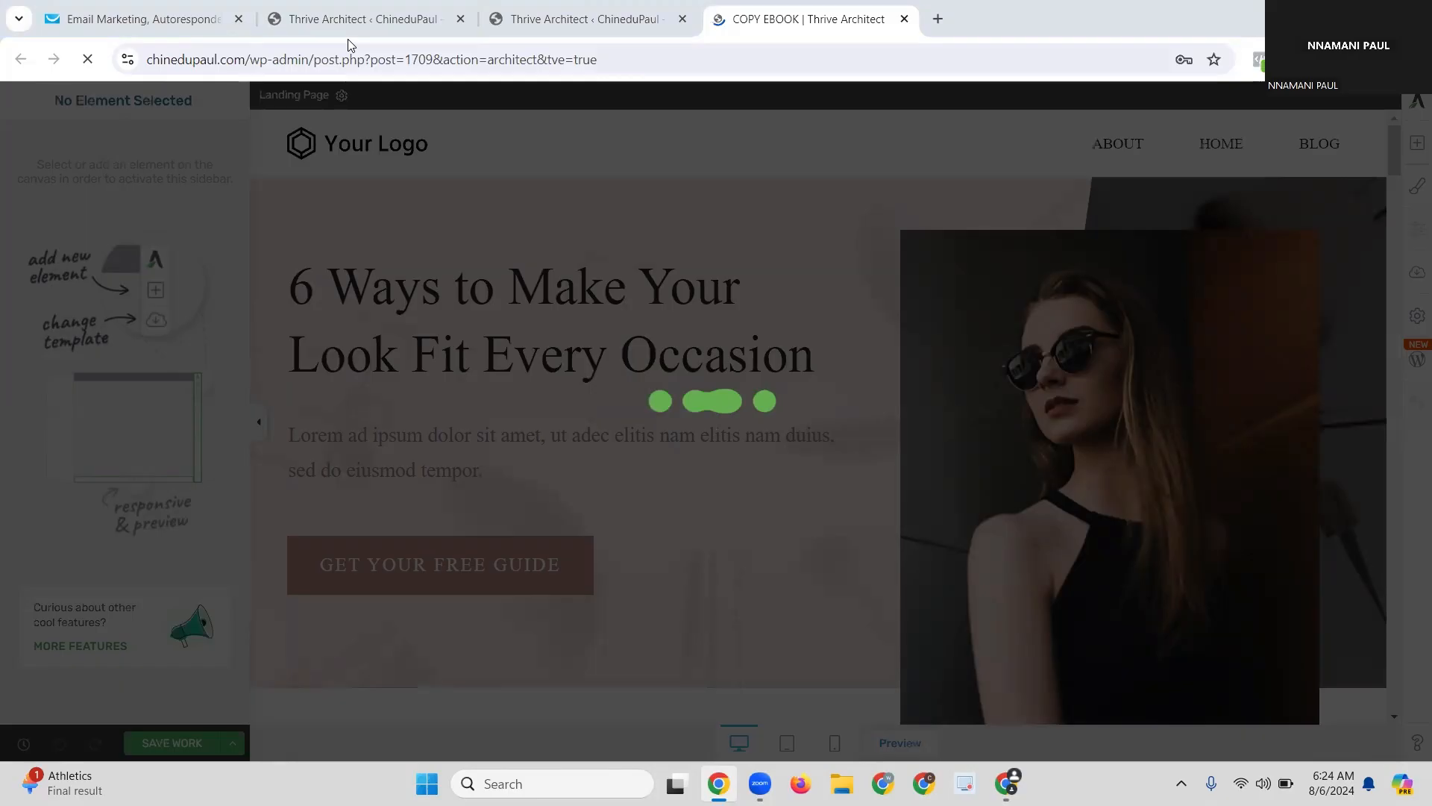
left_click(316, 28)
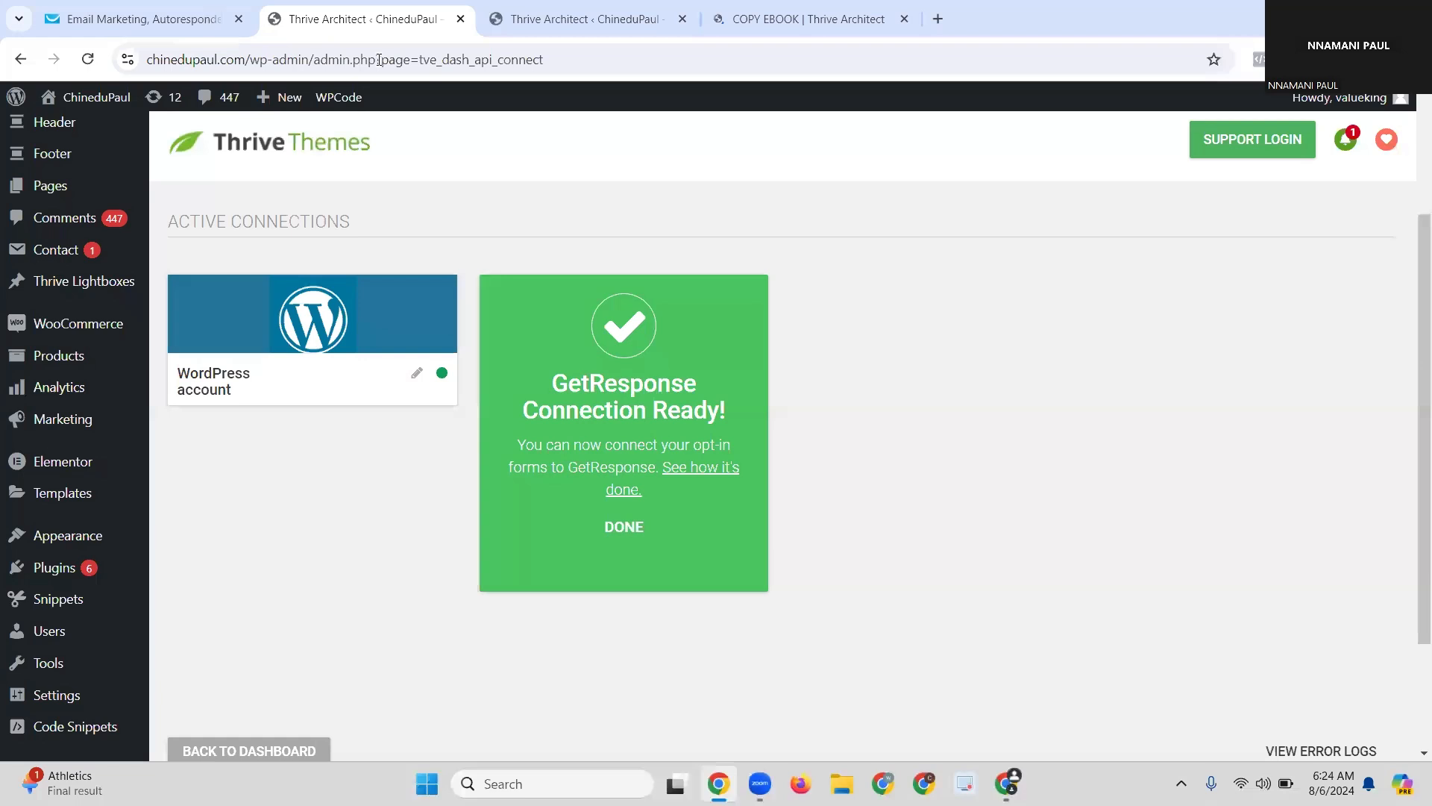
key("ctrl+shift+Tab")
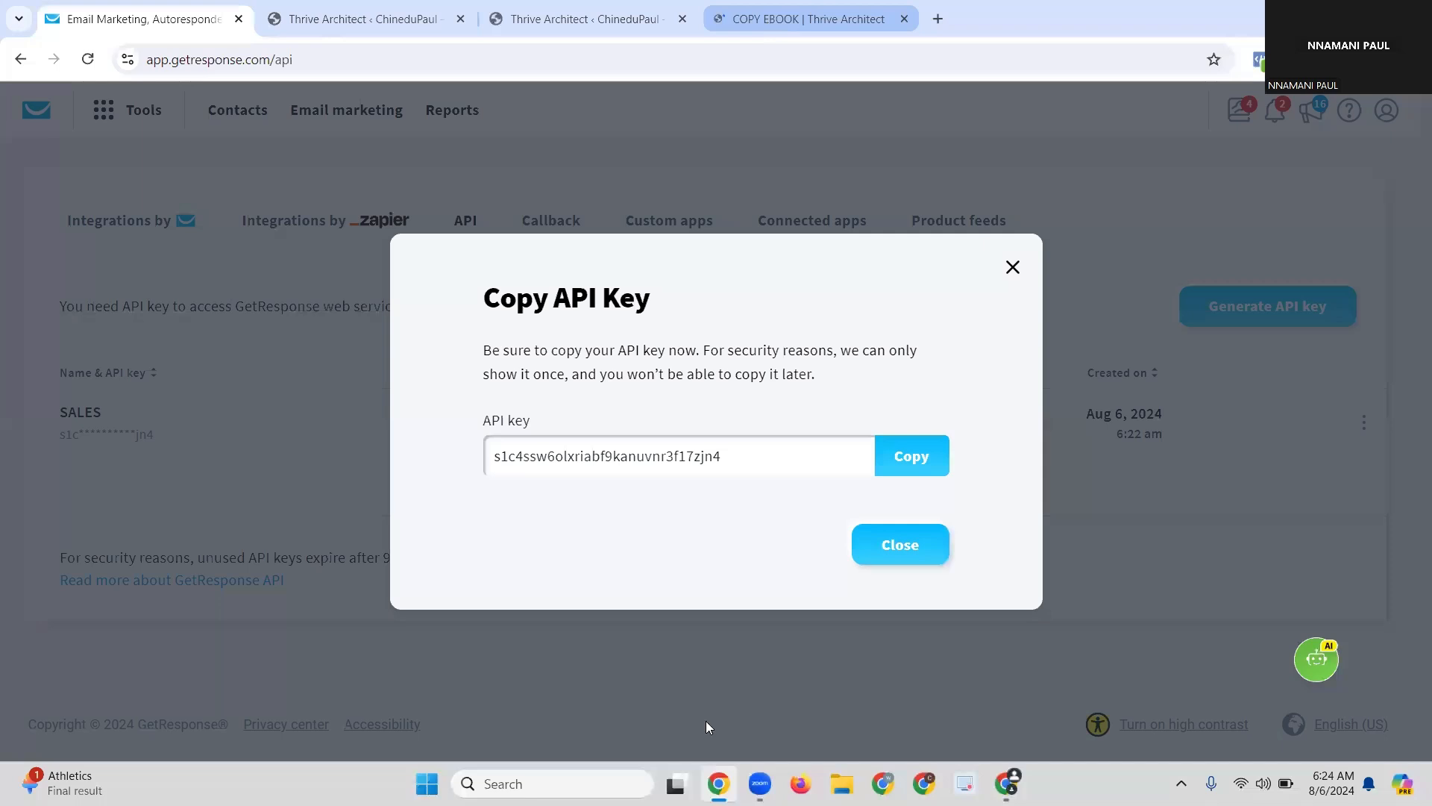
key("ctrl+shift+Tab")
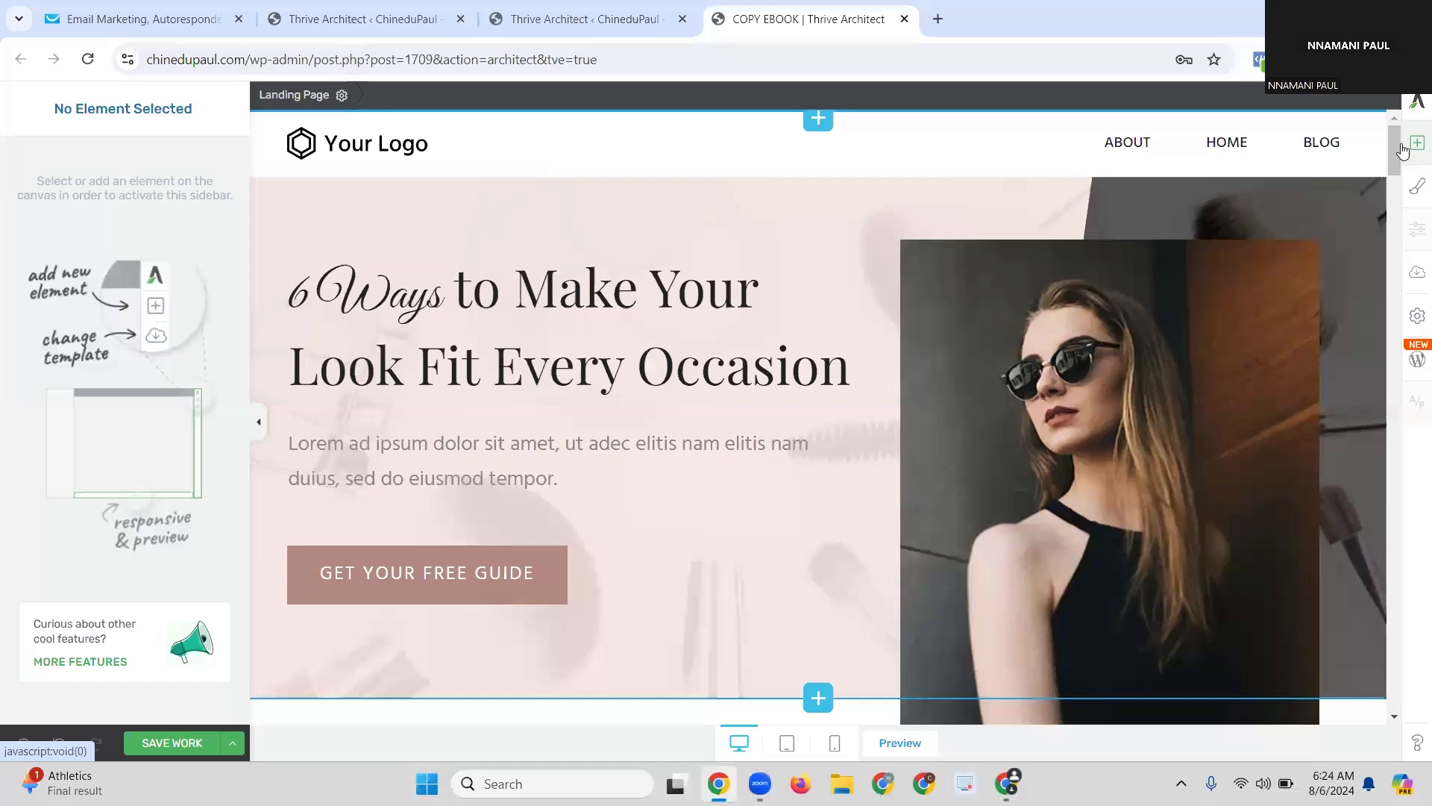
left_click(1415, 143)
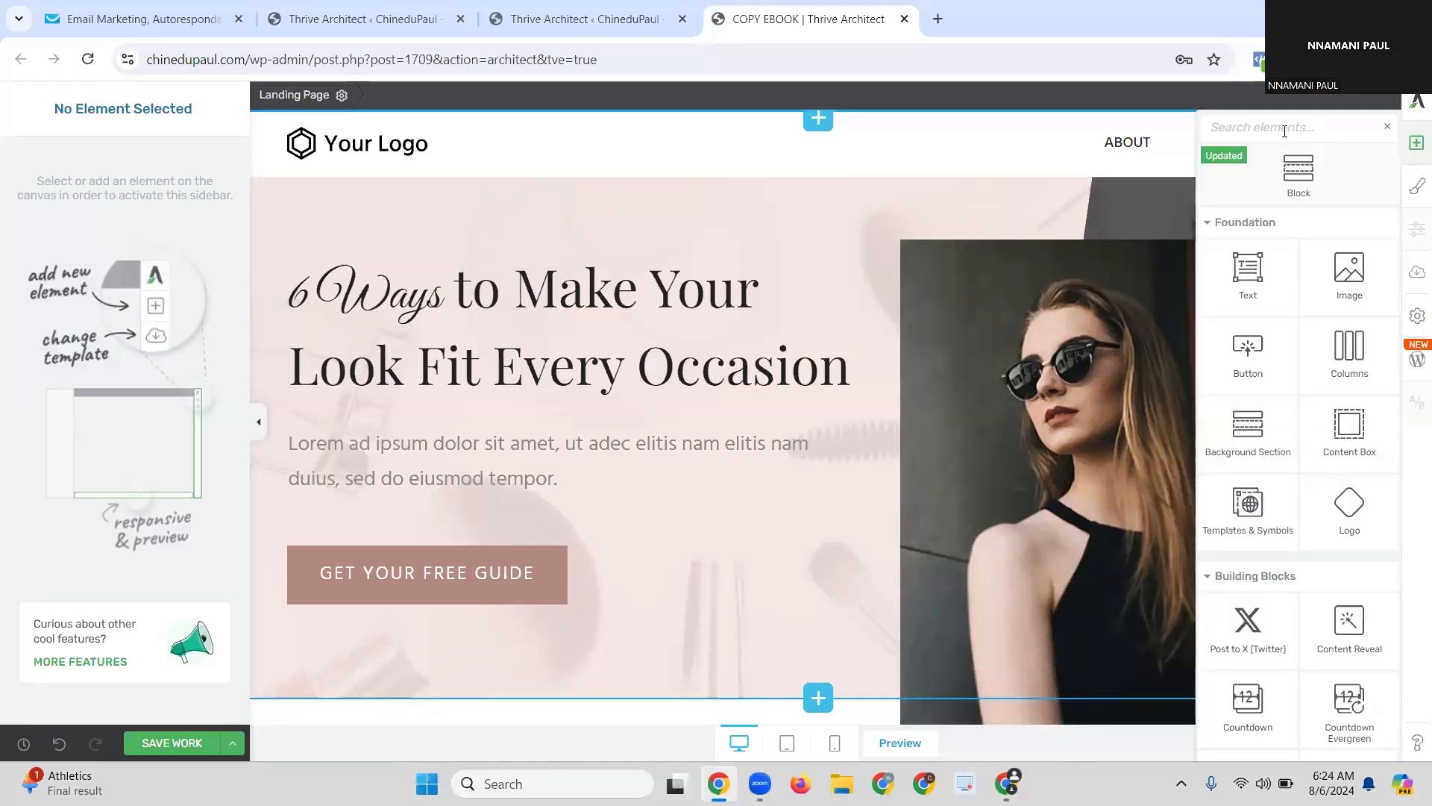
Step: Search elements for 'LEAD' and drop a Lead Generation block into the hero section below the content
type("LEAD")
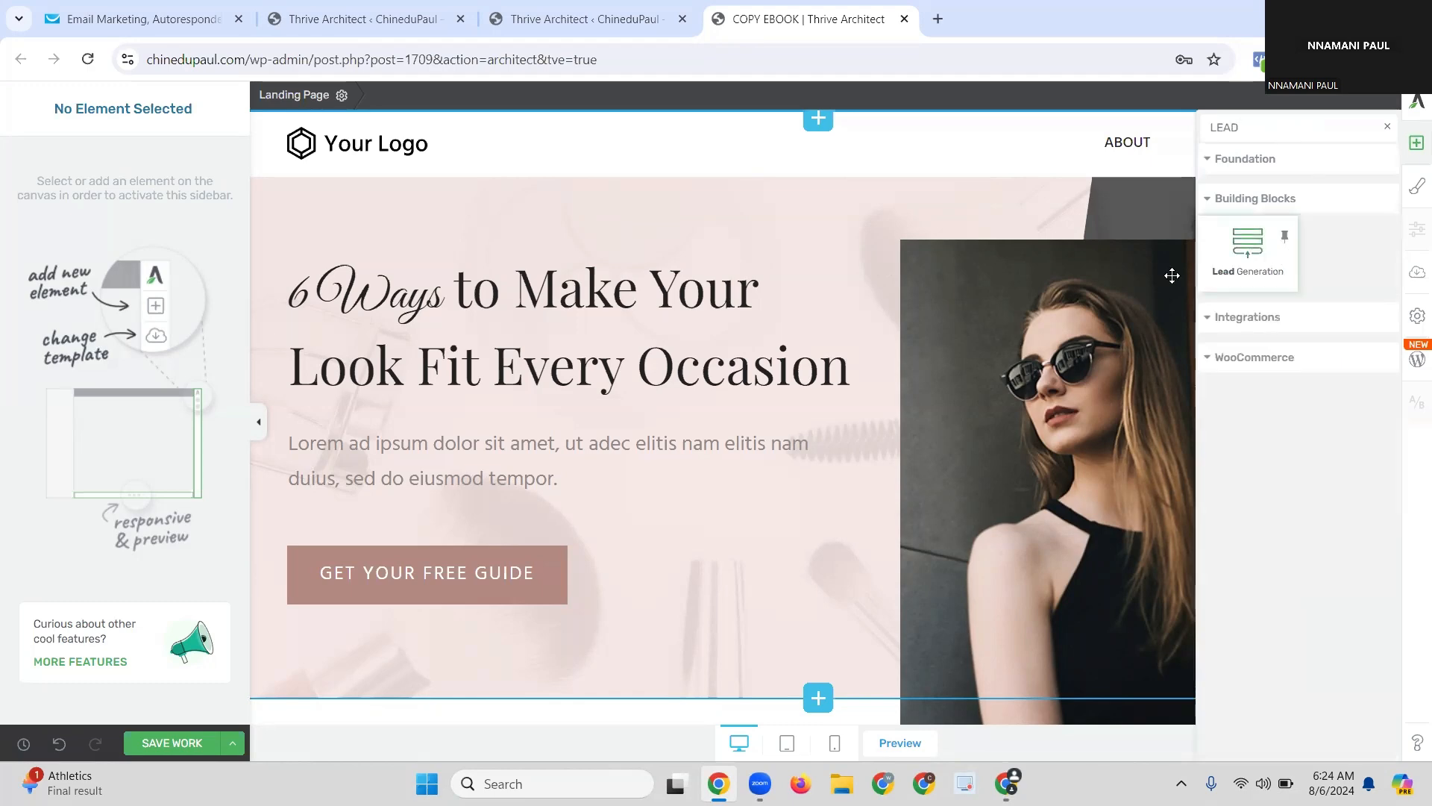
left_click_drag(683, 728, 750, 444)
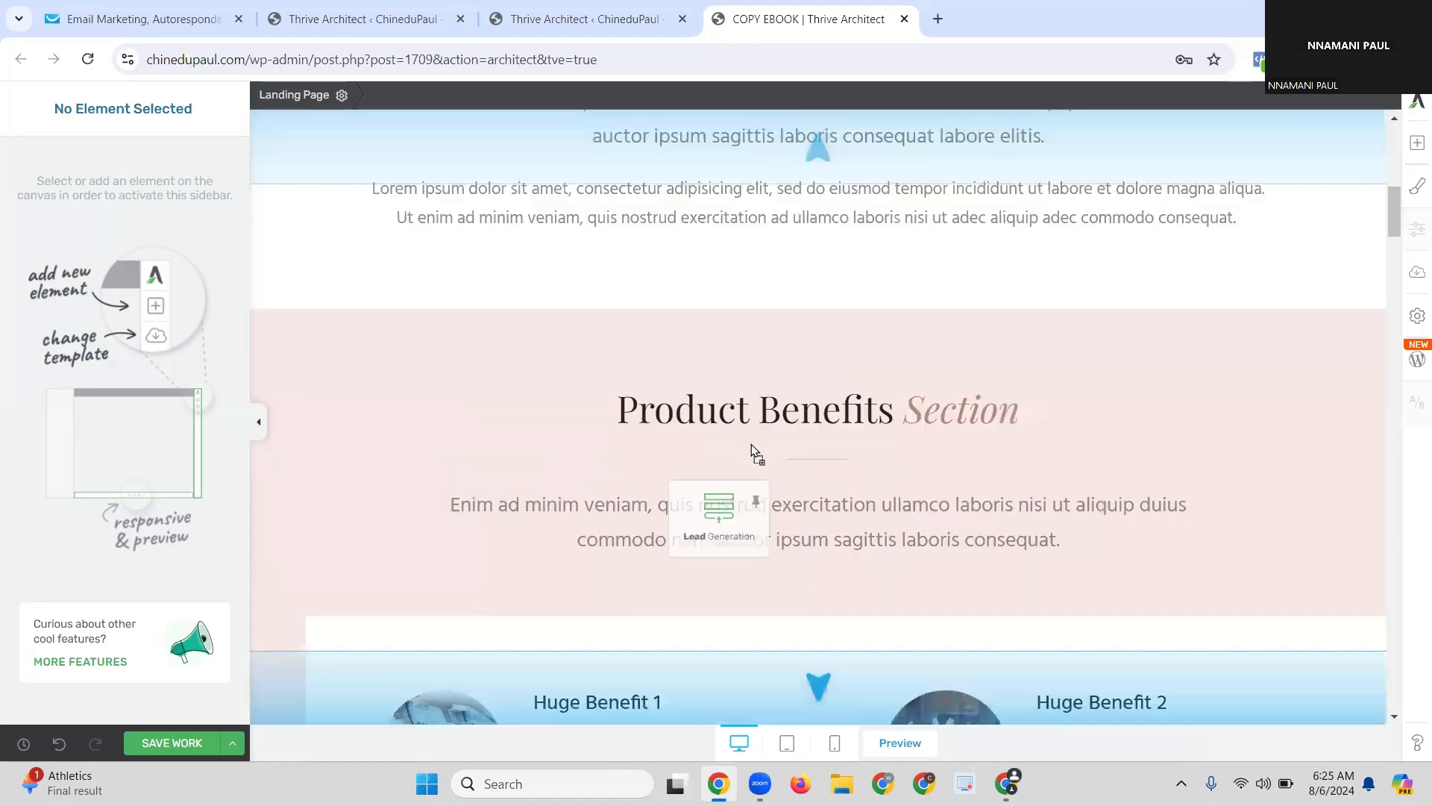
left_click_drag(811, 93, 645, 270)
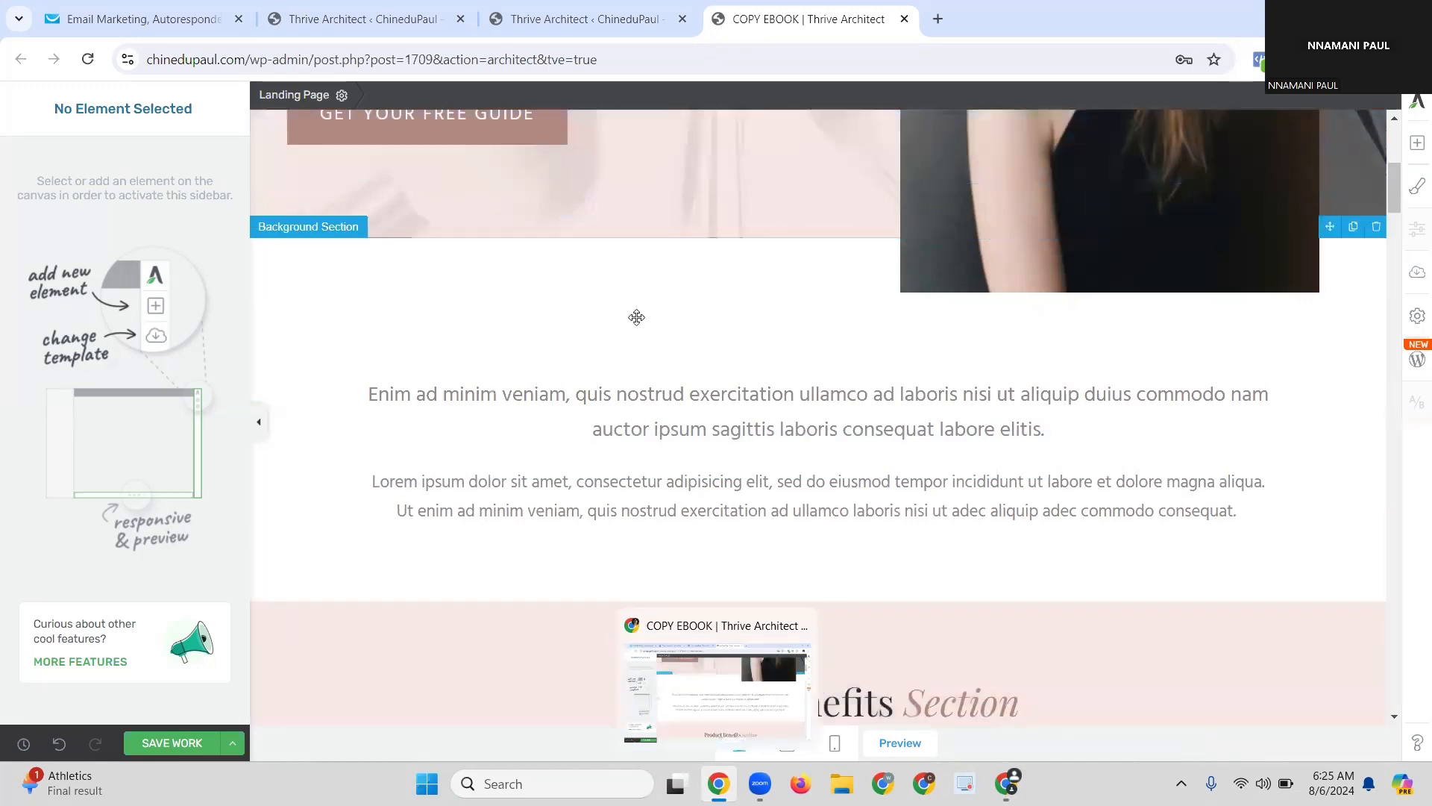
left_click(741, 338)
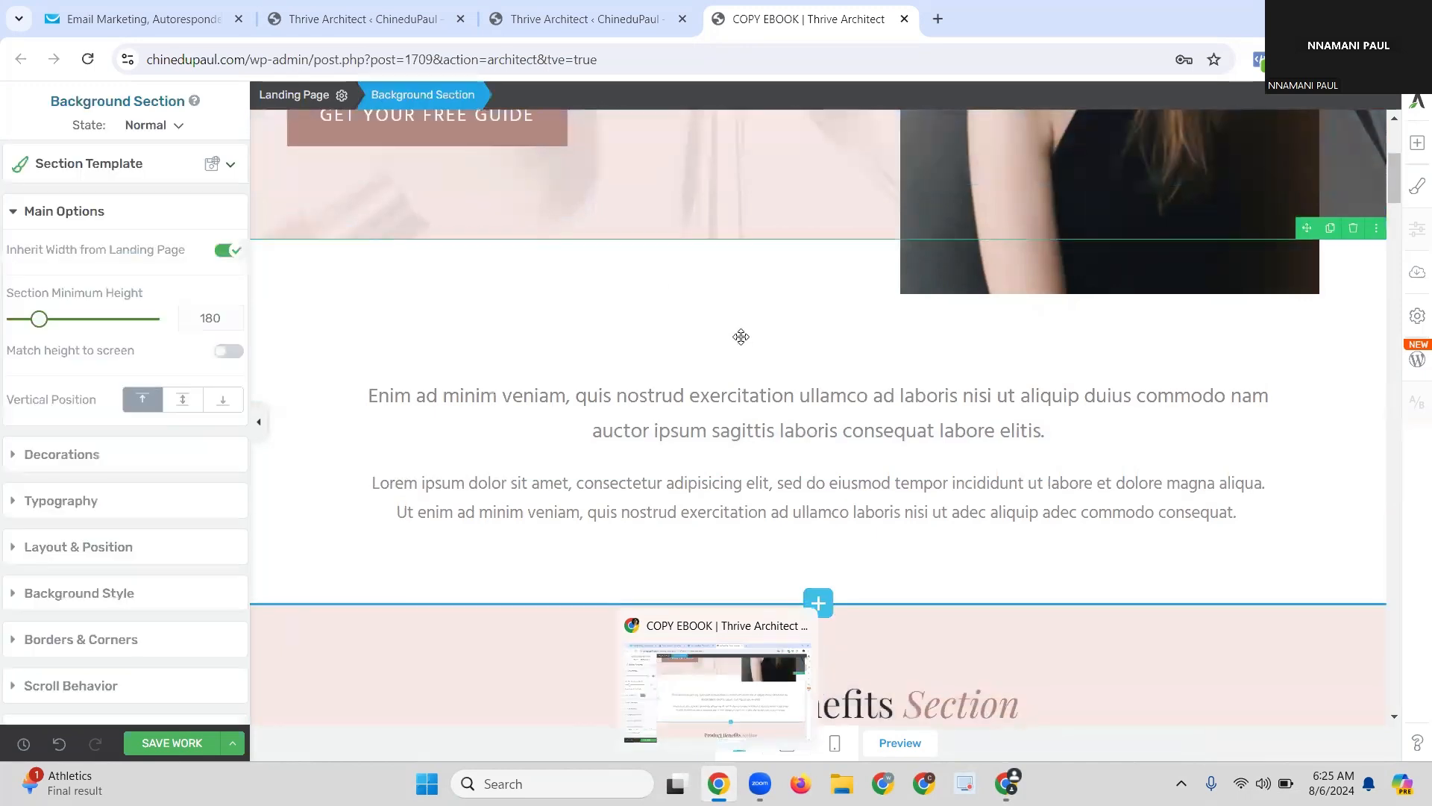
scroll(747, 331, "up", 6)
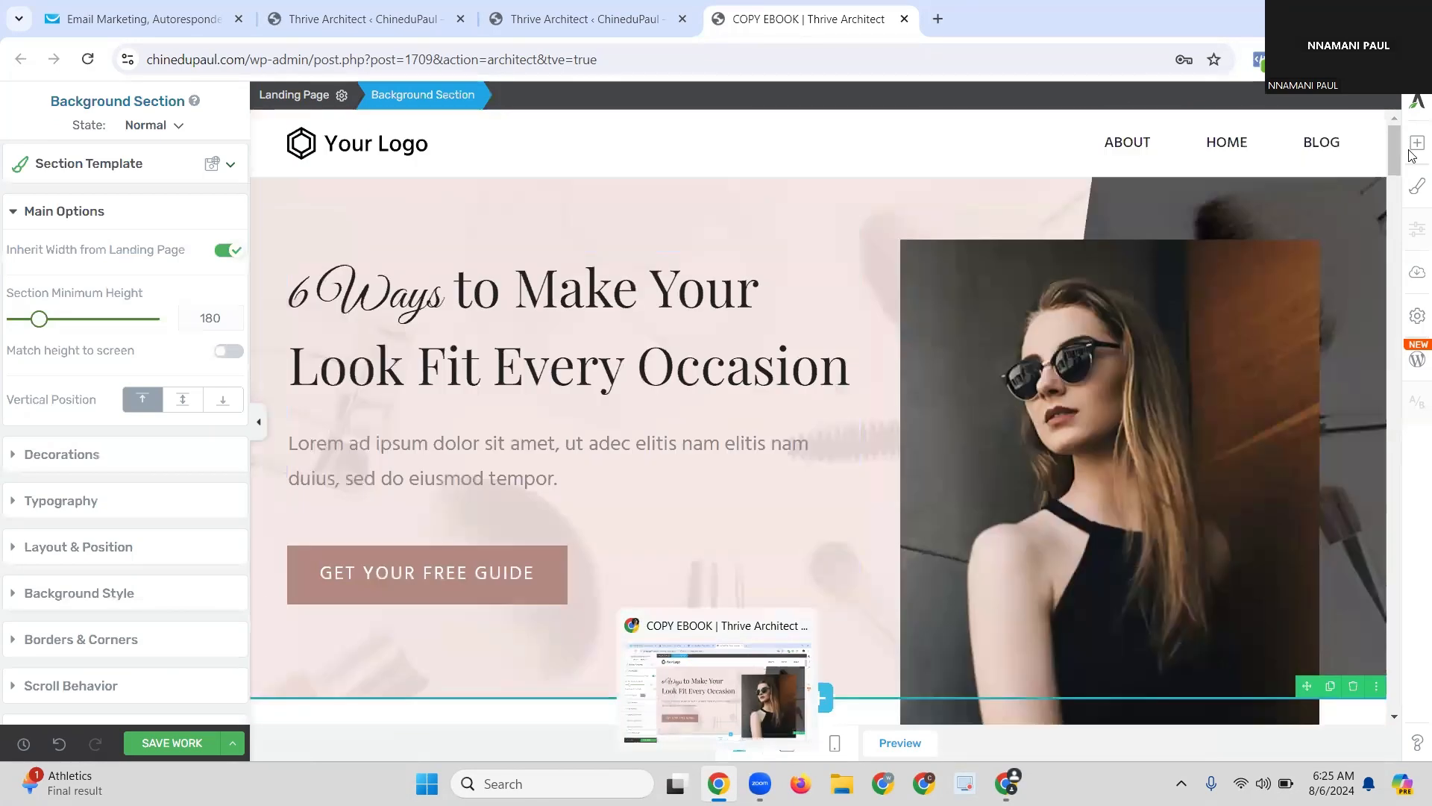
left_click(1415, 150)
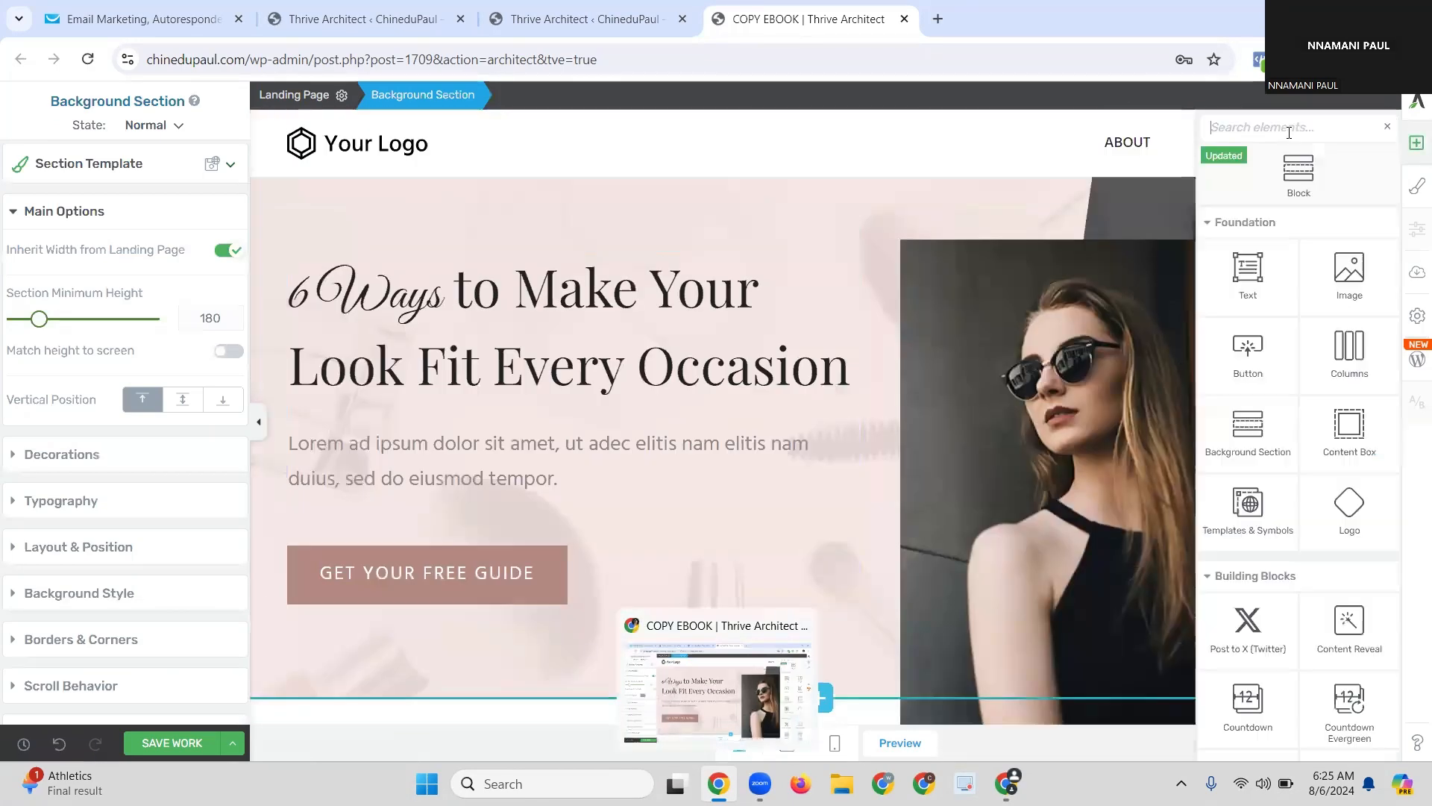
type("LEAD")
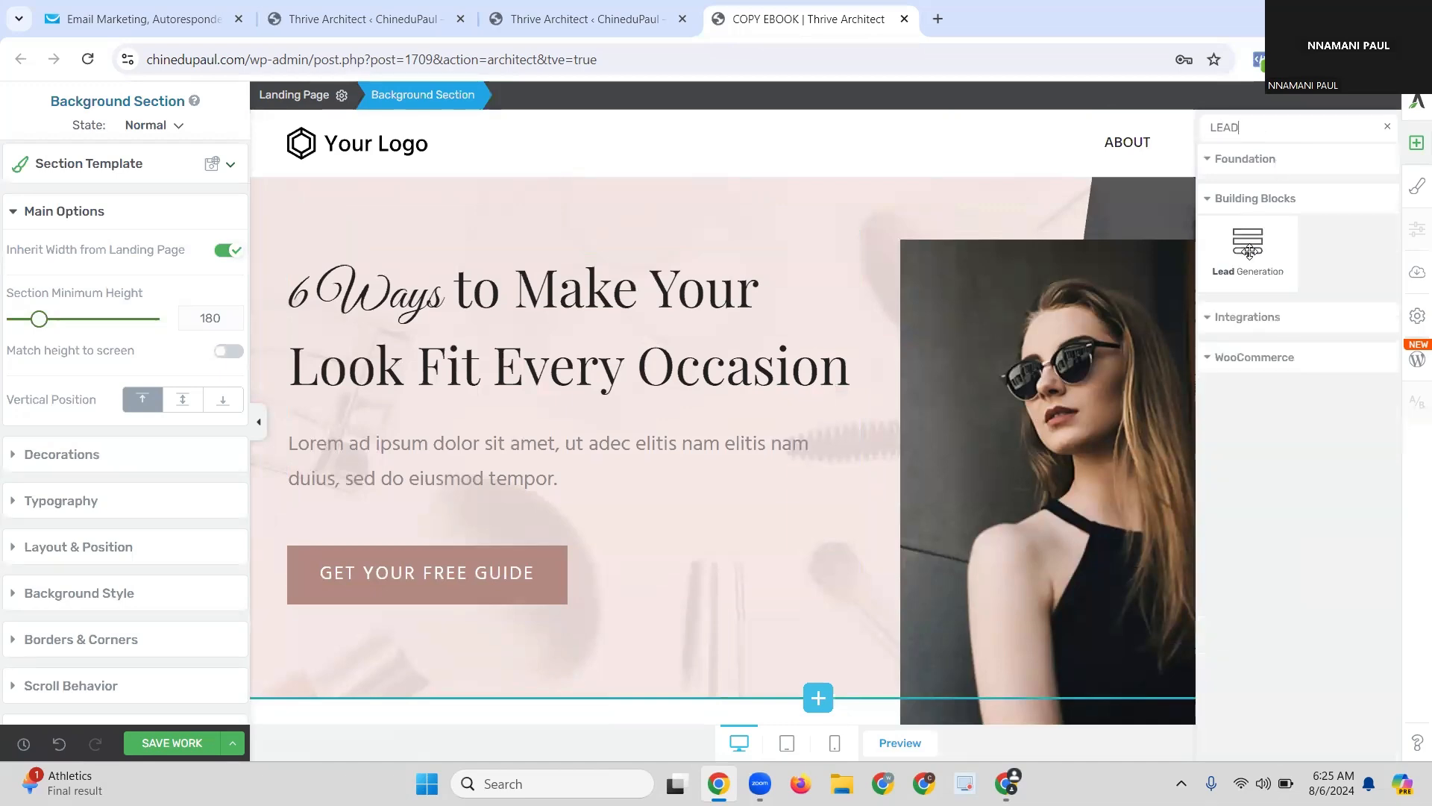
mouse_move(1131, 282)
left_mouse_down()
mouse_move(609, 627)
mouse_move(737, 515)
mouse_move(762, 447)
left_mouse_up()
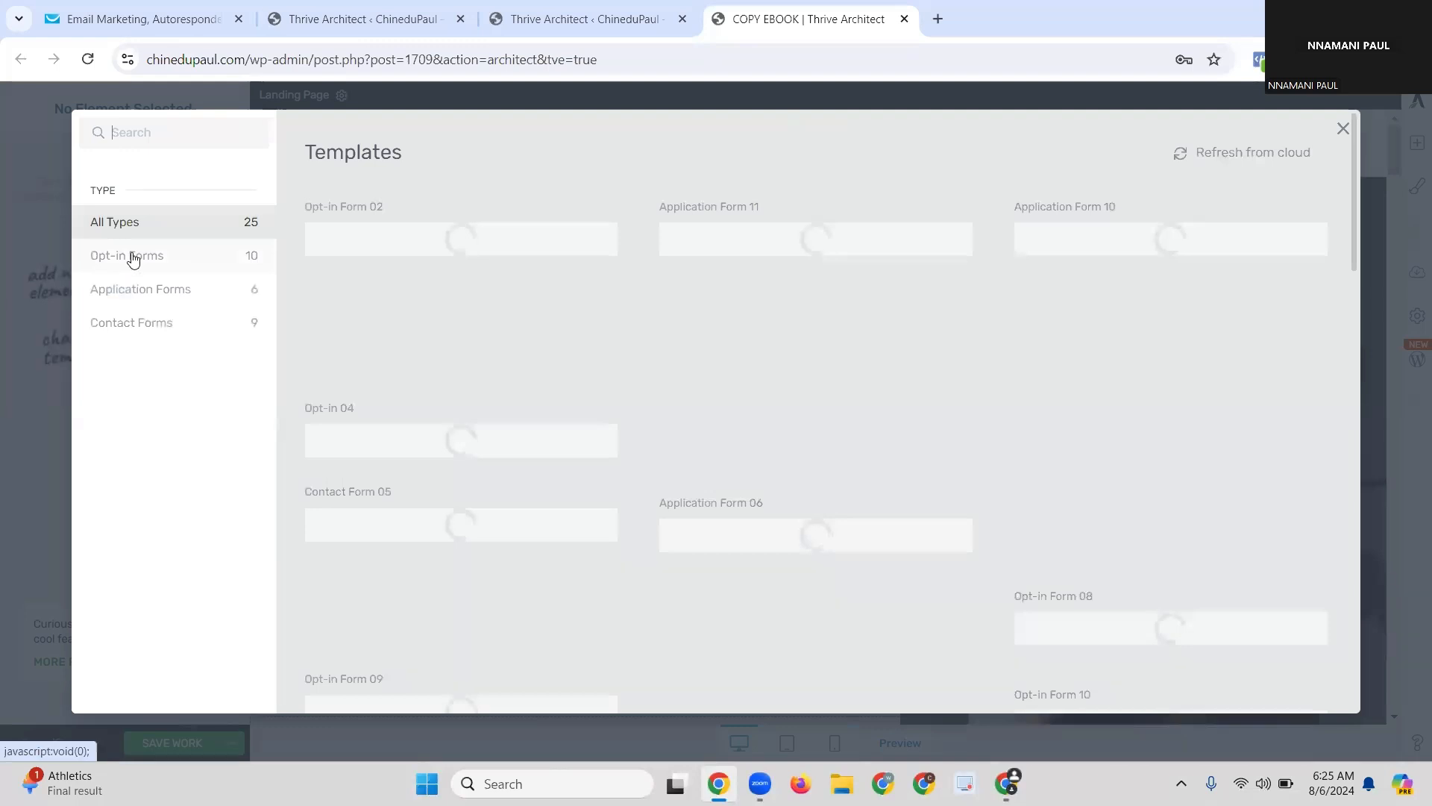
Step: Filter the templates to Opt-in Forms and insert Opt-in Form 01
left_click(128, 258)
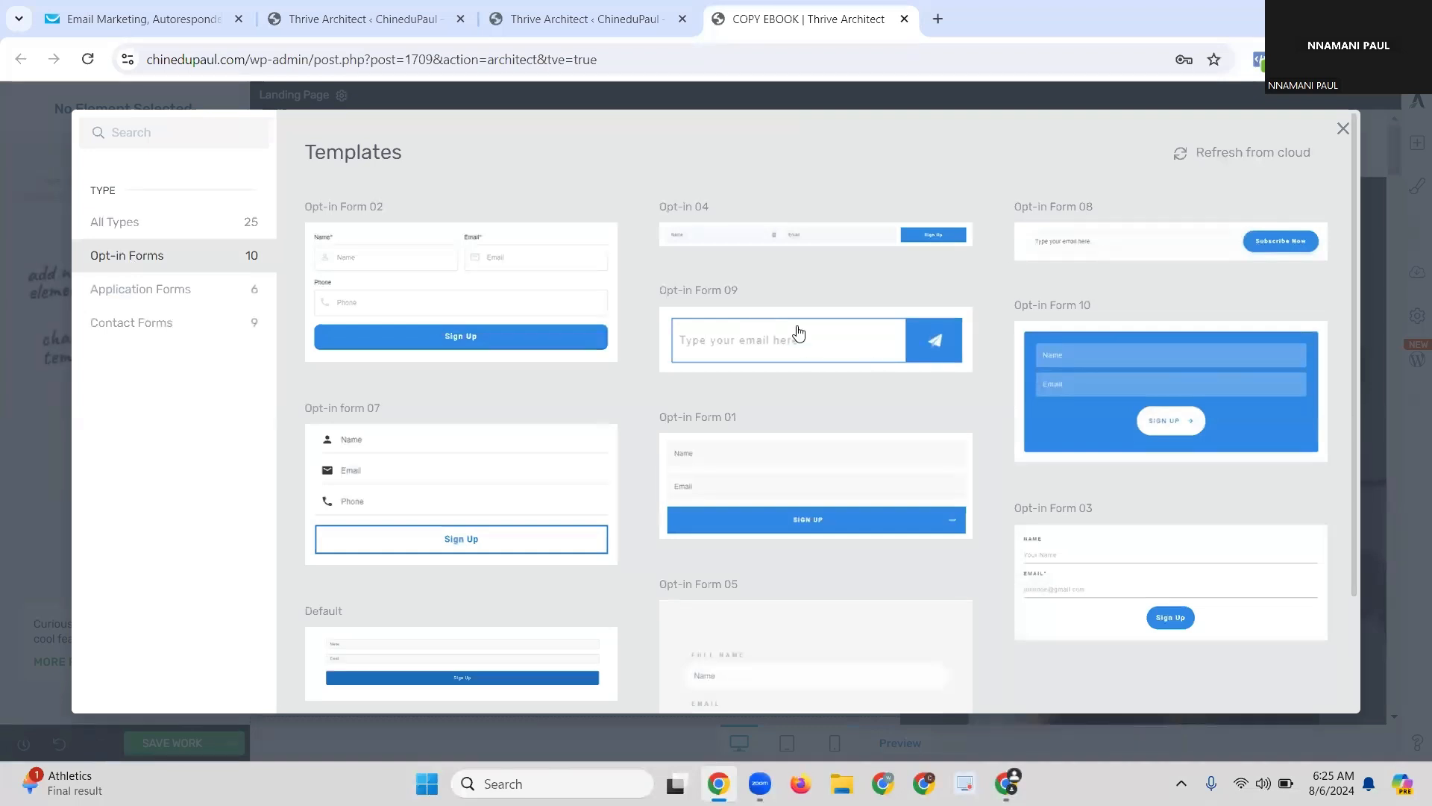
left_click(784, 457)
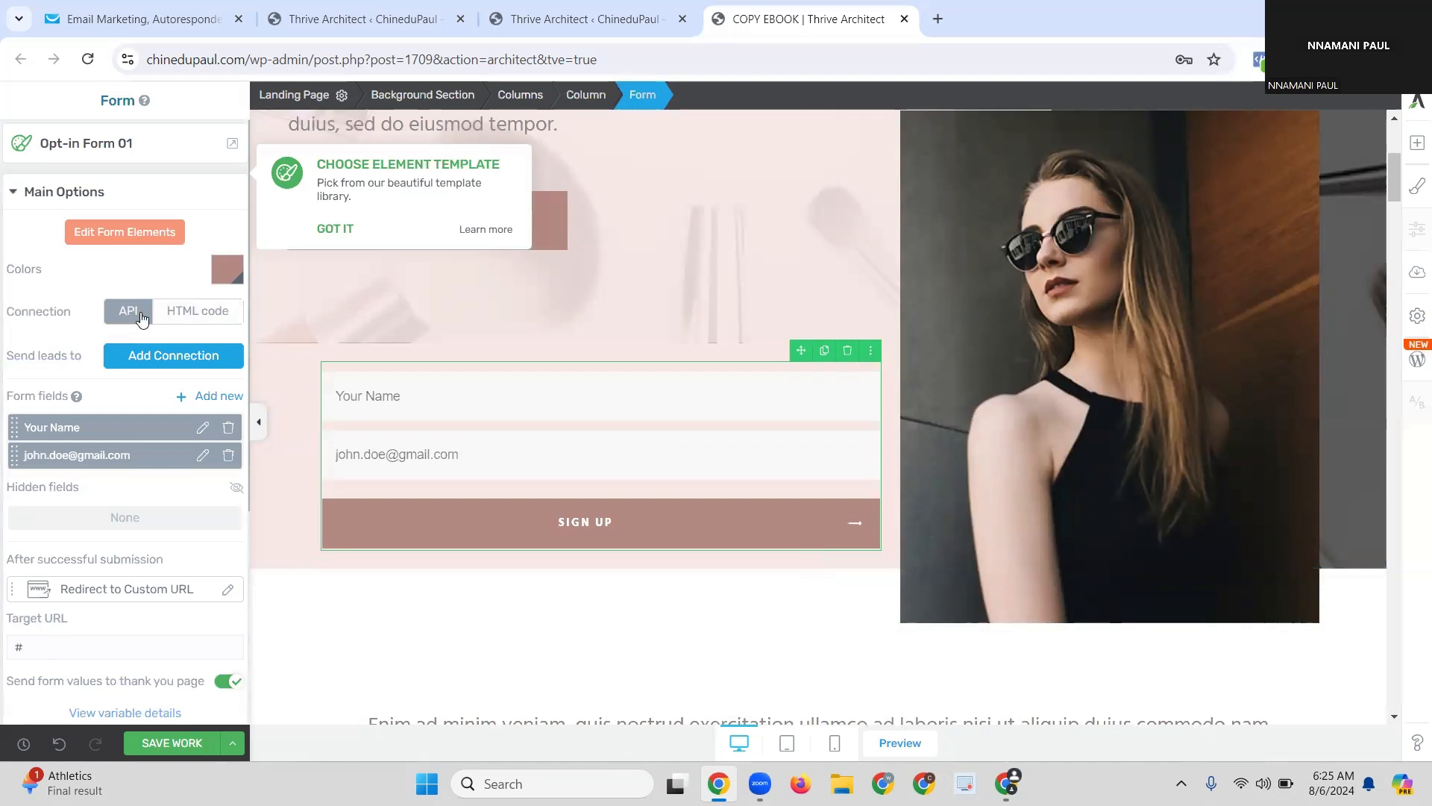
Step: Set the form's connection type to API and add GetResponse as its lead destination
left_click(208, 320)
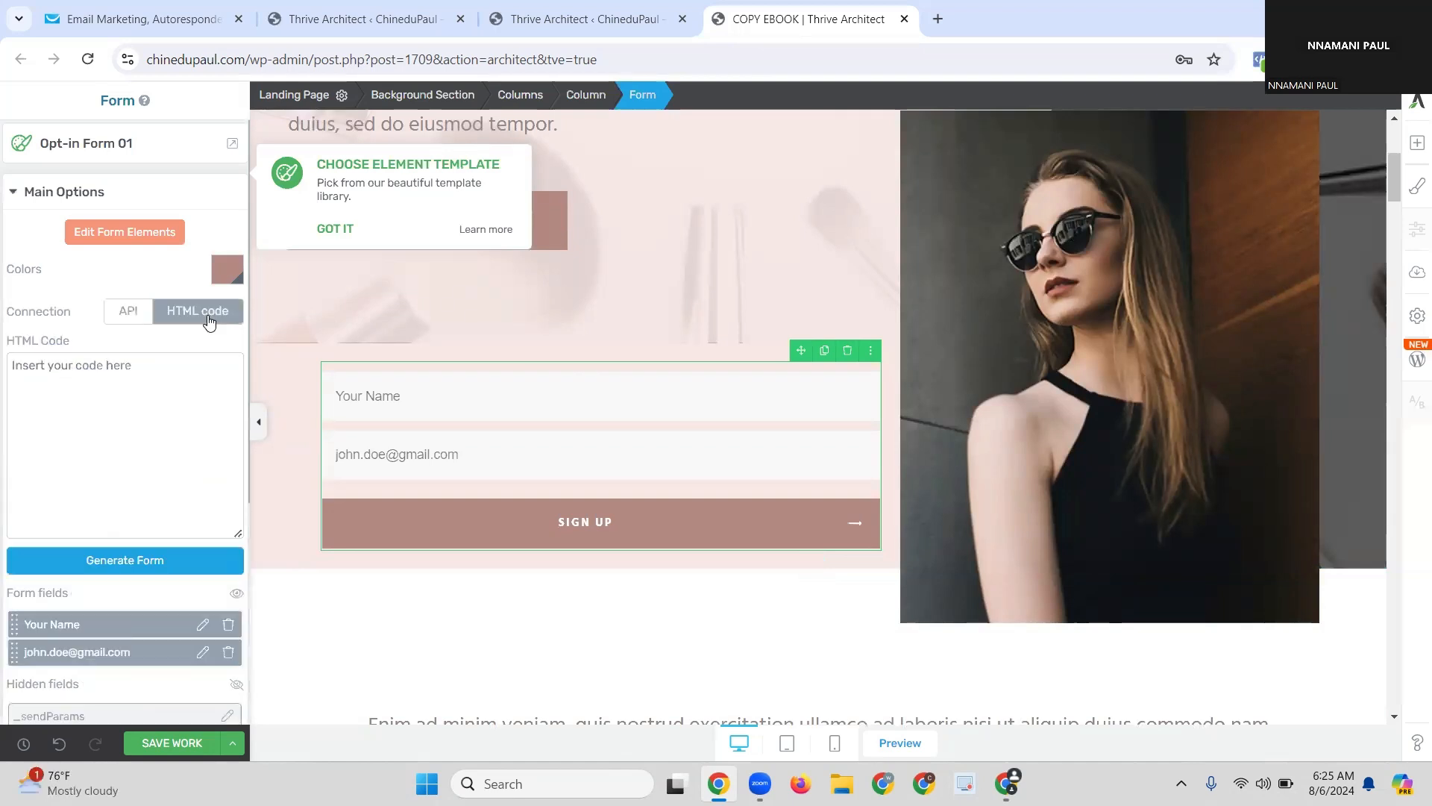
left_click(128, 310)
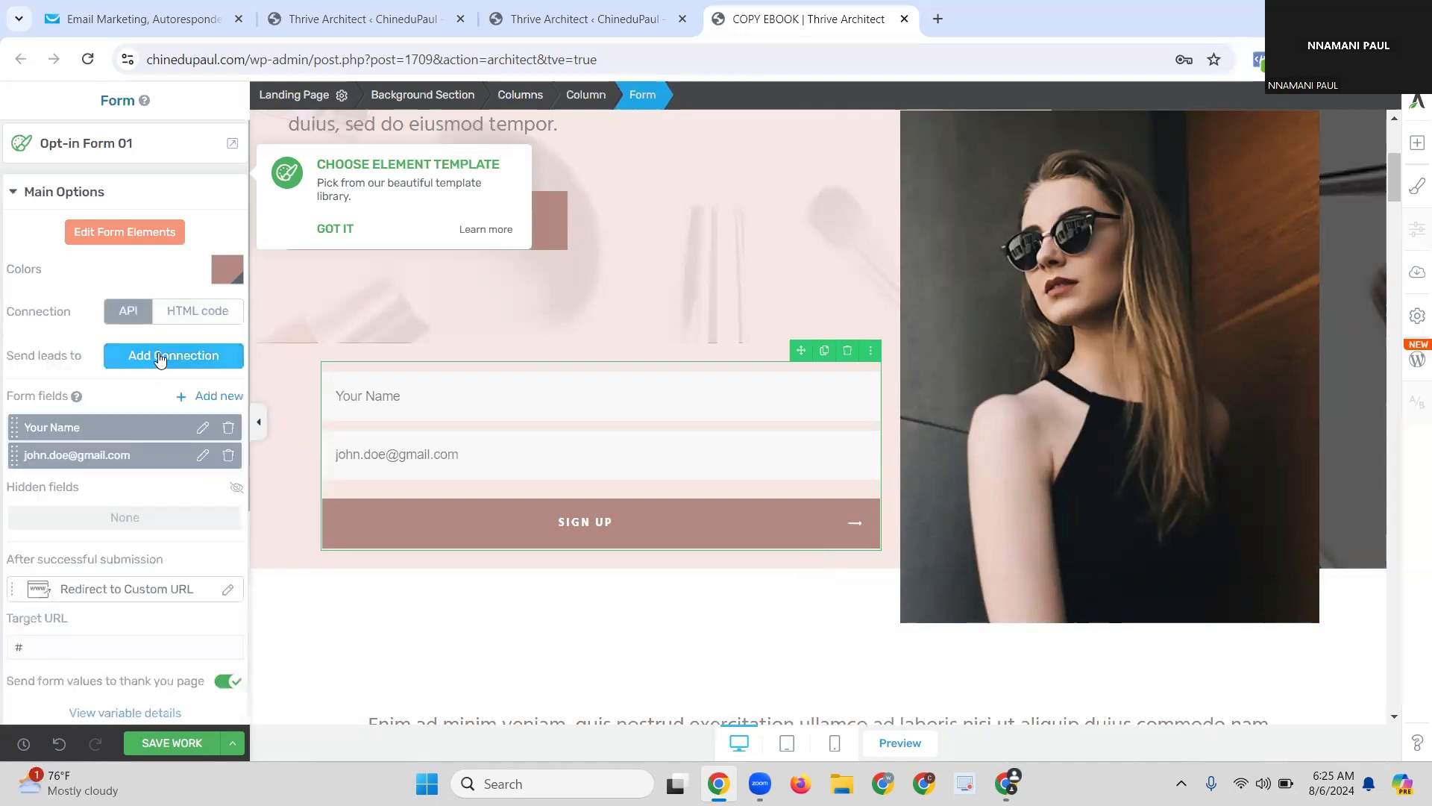
left_click(160, 358)
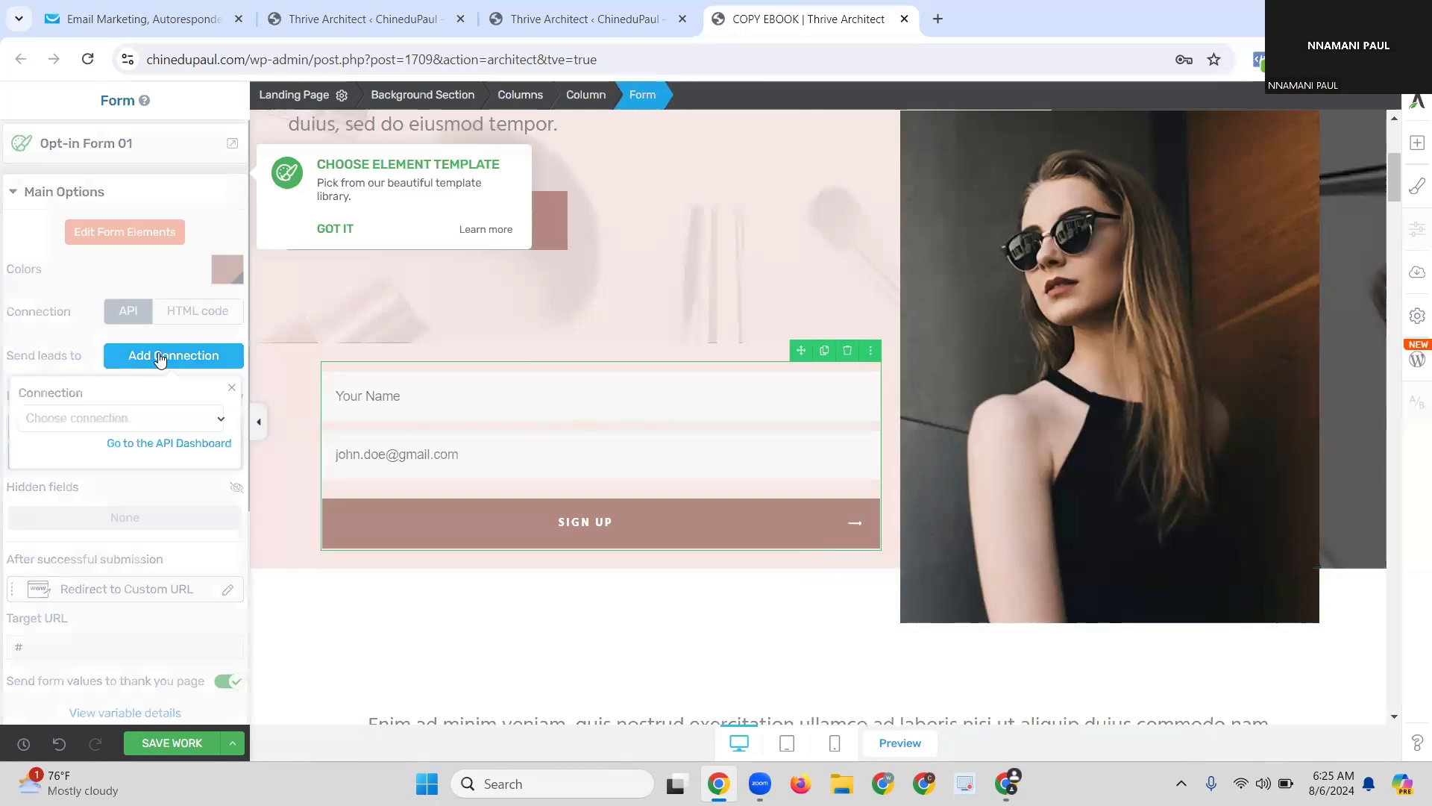
left_click(109, 421)
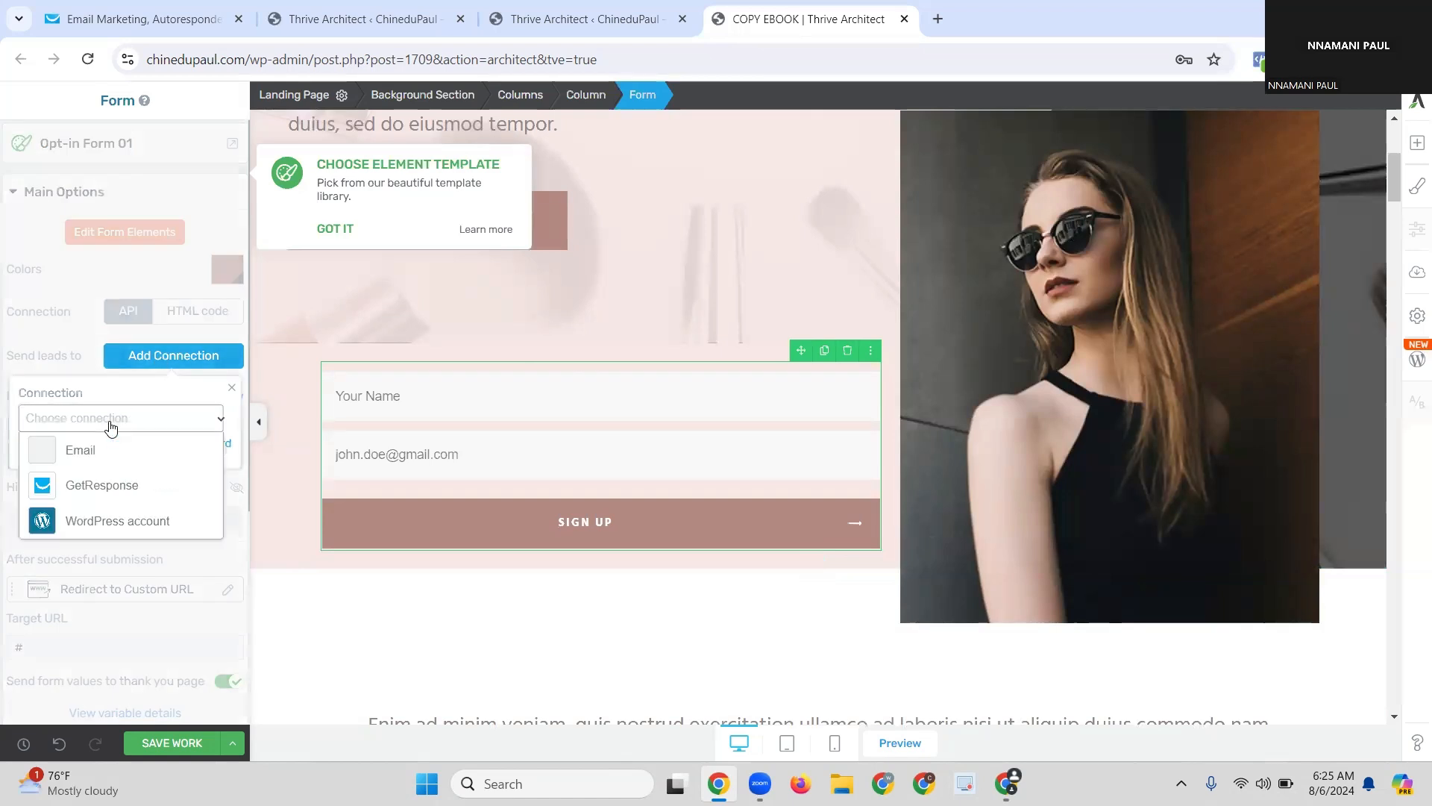
left_click(96, 489)
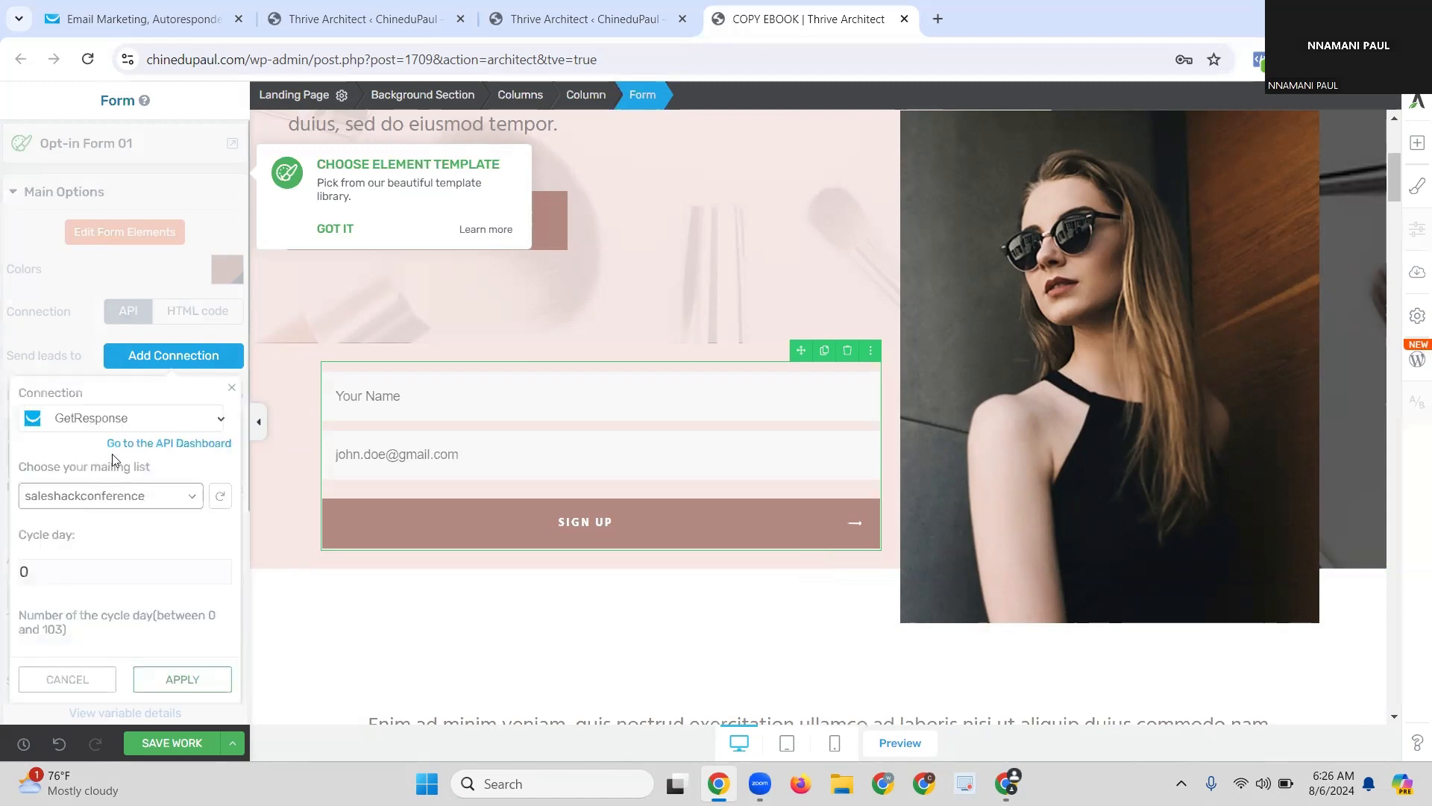
scroll(50, 373, "down", 1)
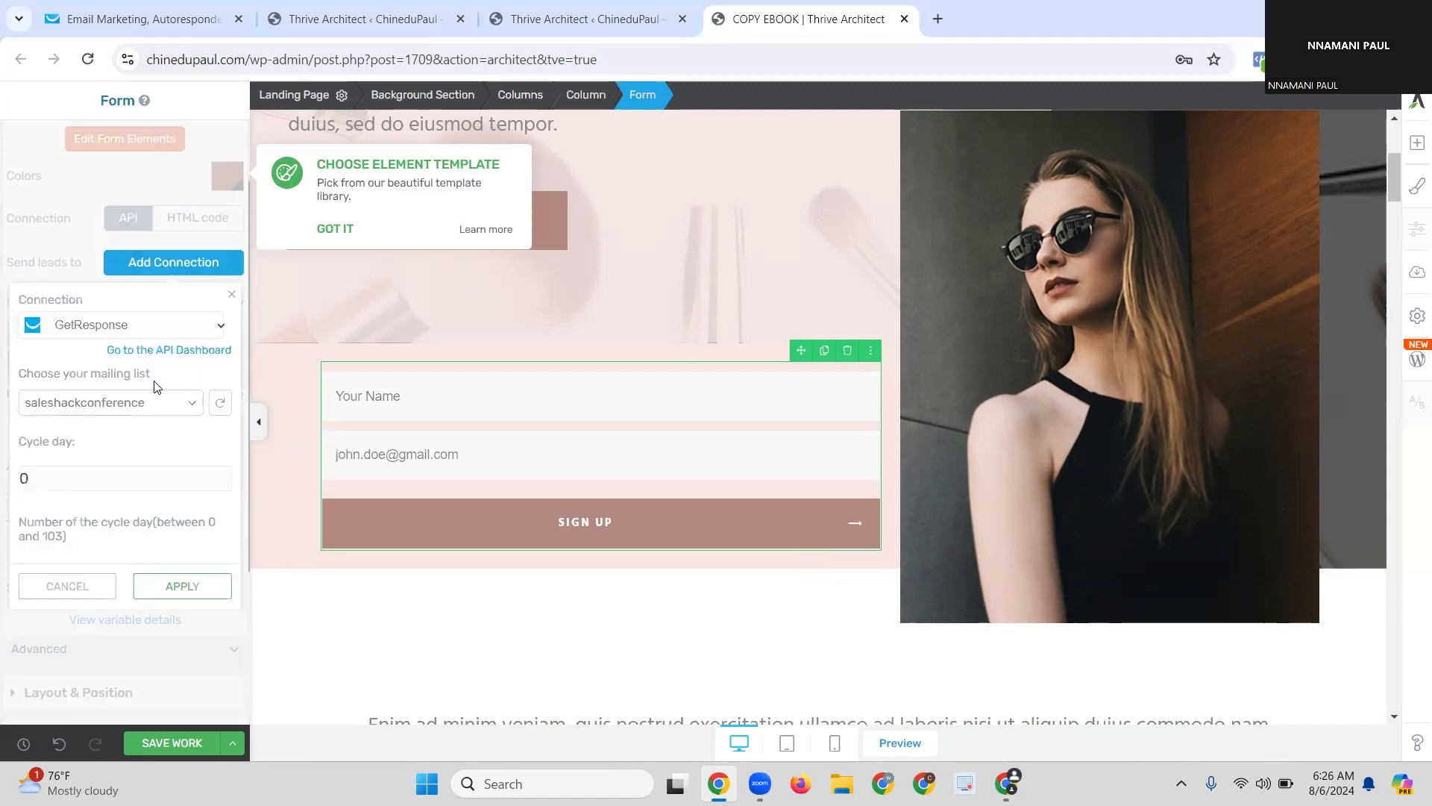
left_click(153, 410)
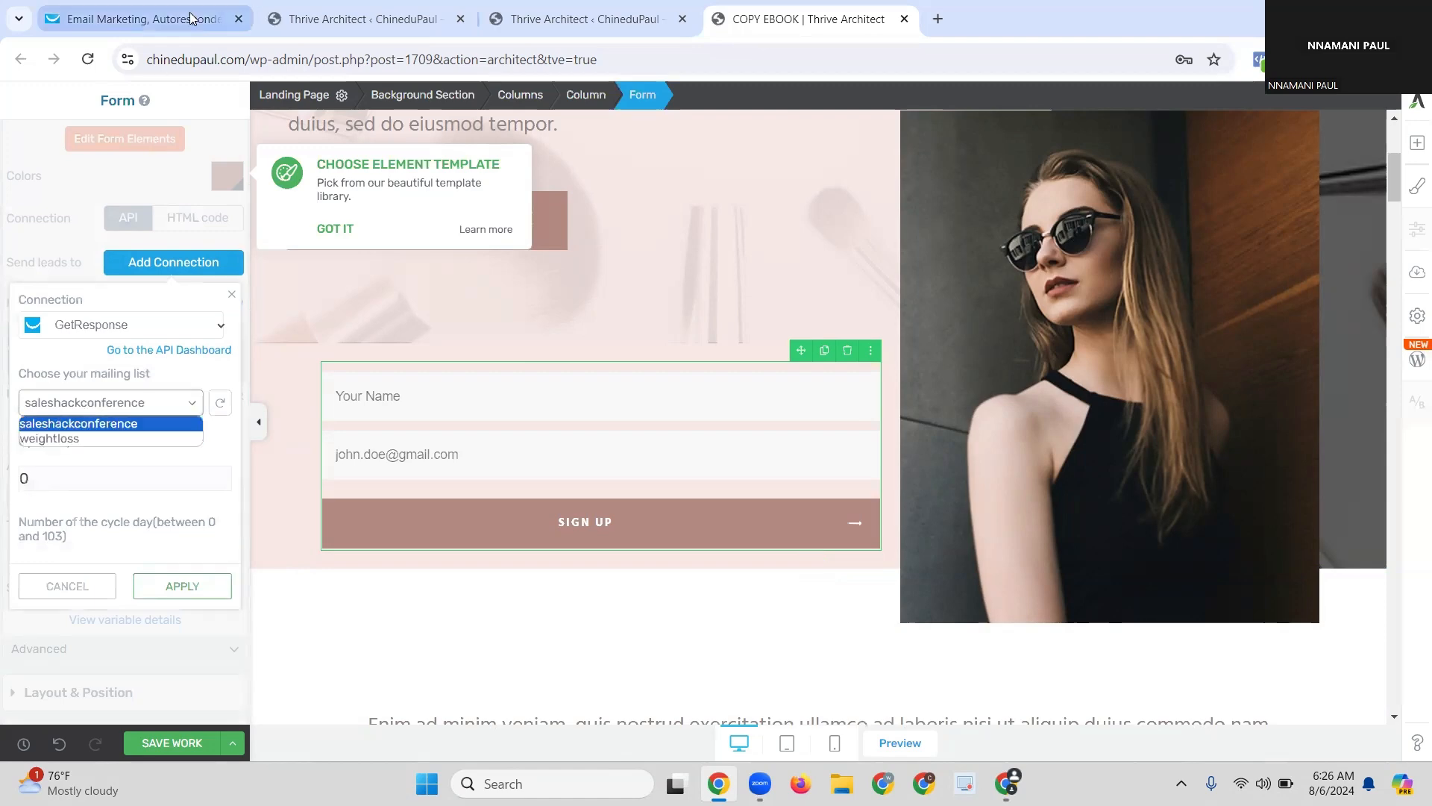
Step: Keep the saleshackconference list, set cycle day to 0 and apply the GetResponse connection
left_click(214, 31)
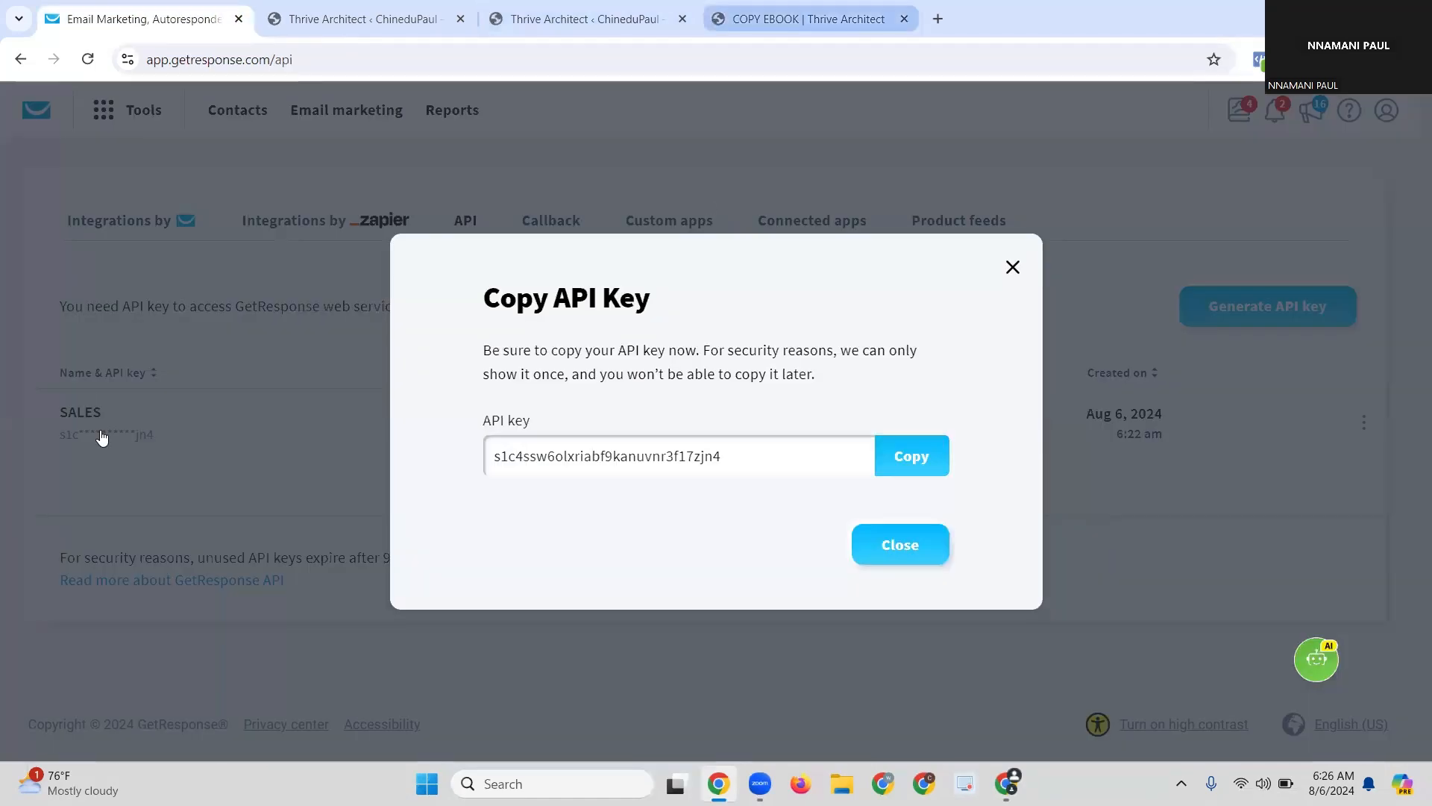
left_click(147, 407)
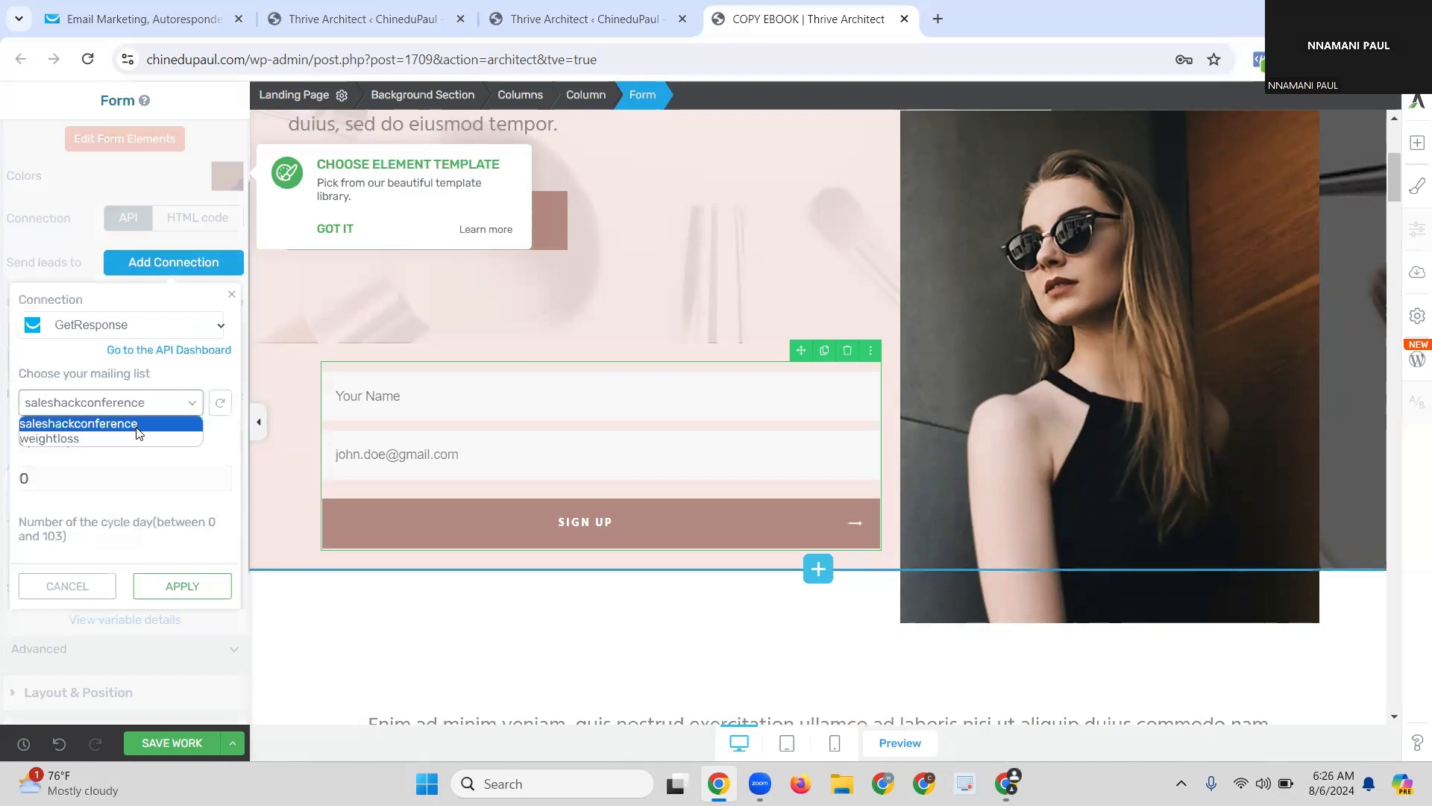
left_click(138, 424)
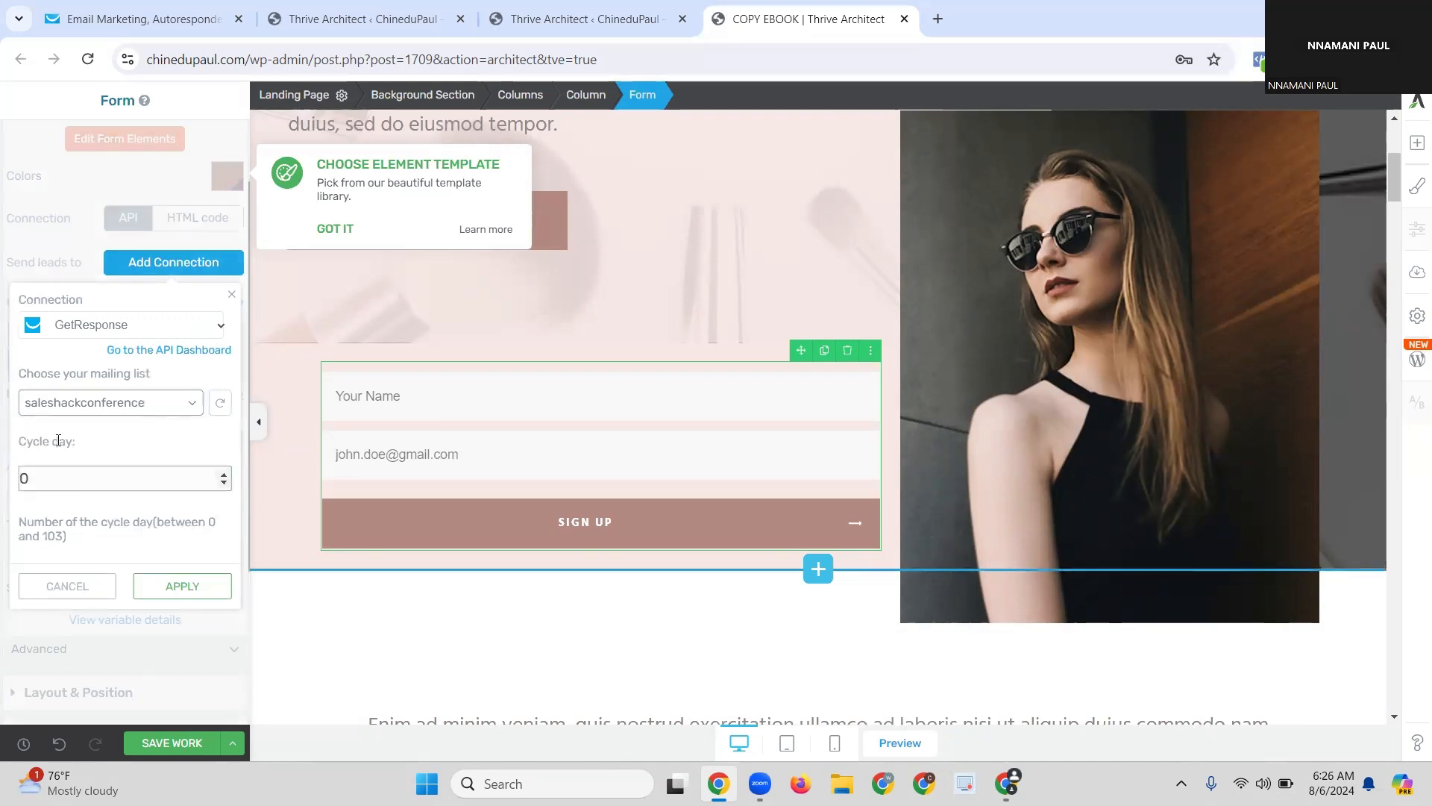
left_click(95, 473)
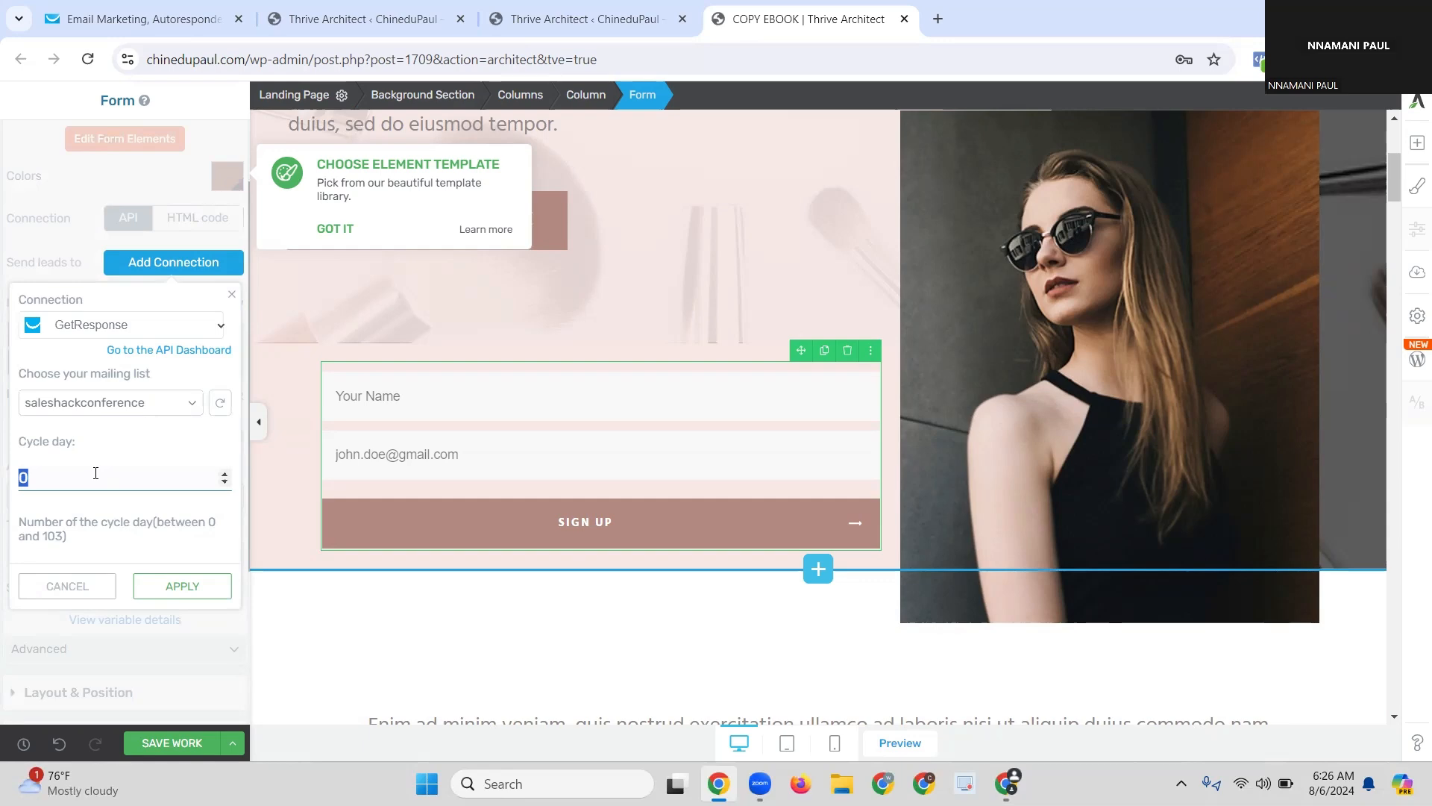
type("1")
key("BackSpace")
type("0")
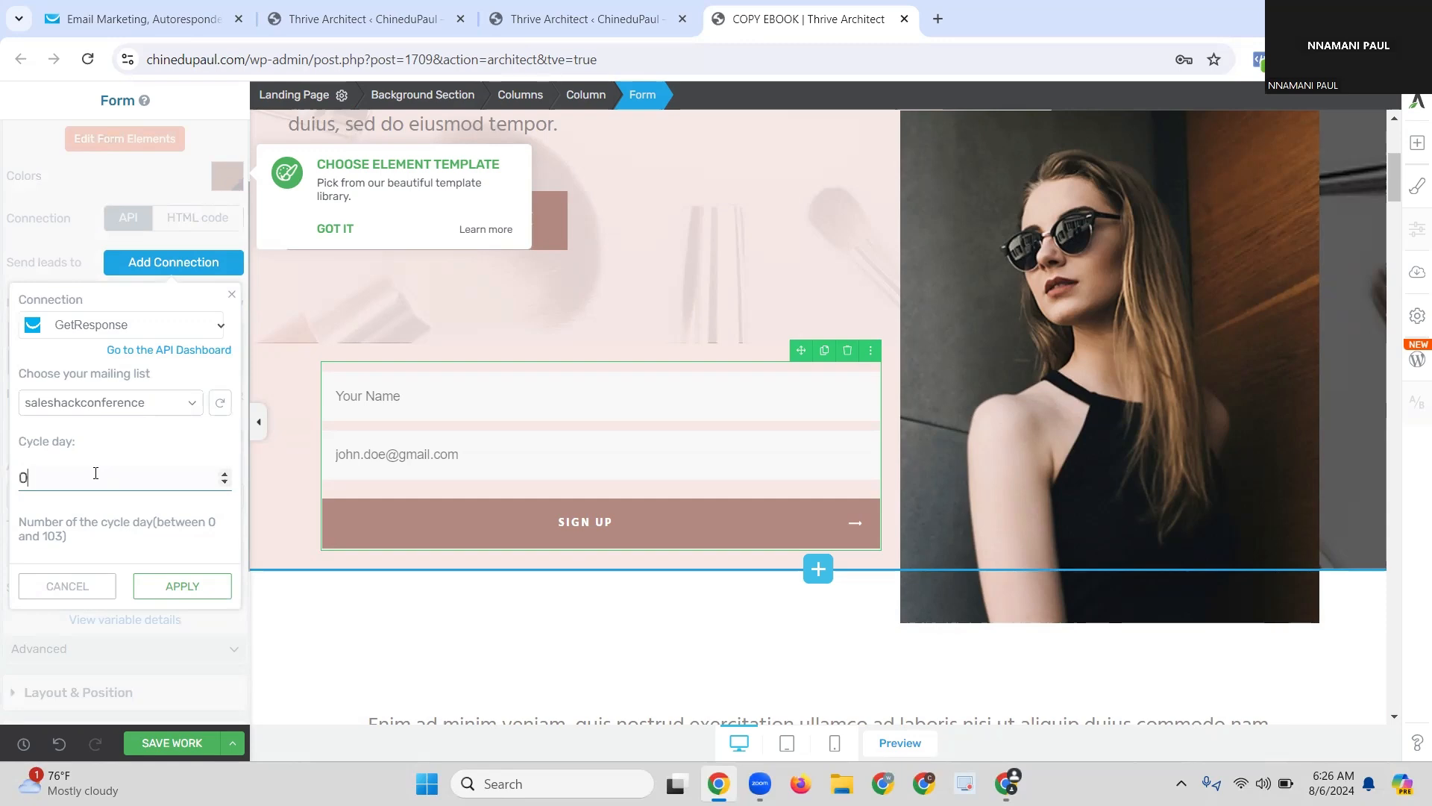
left_click(192, 589)
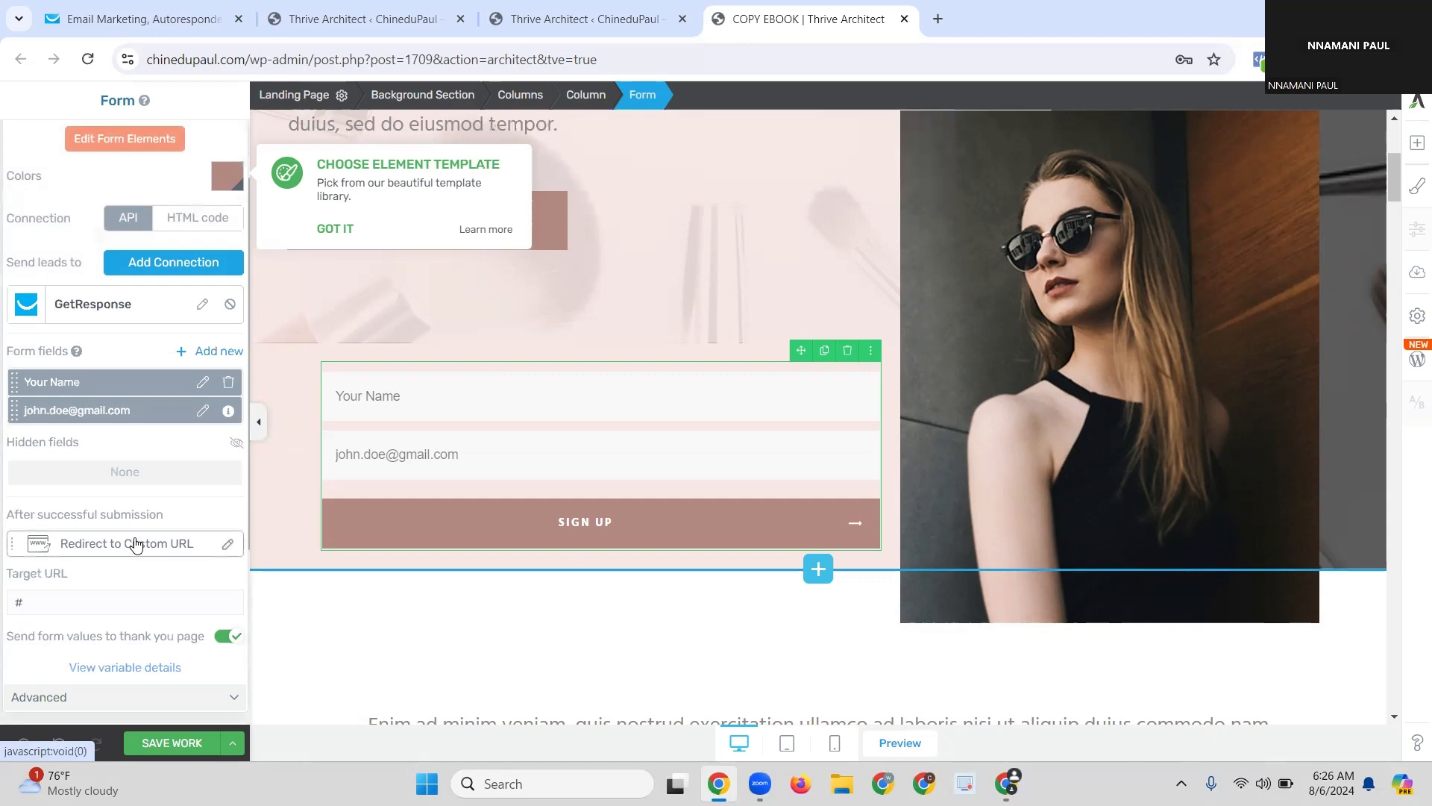
Step: Open the opt-in form's after-submission action choices from the Redirect to Custom URL row
left_click(135, 546)
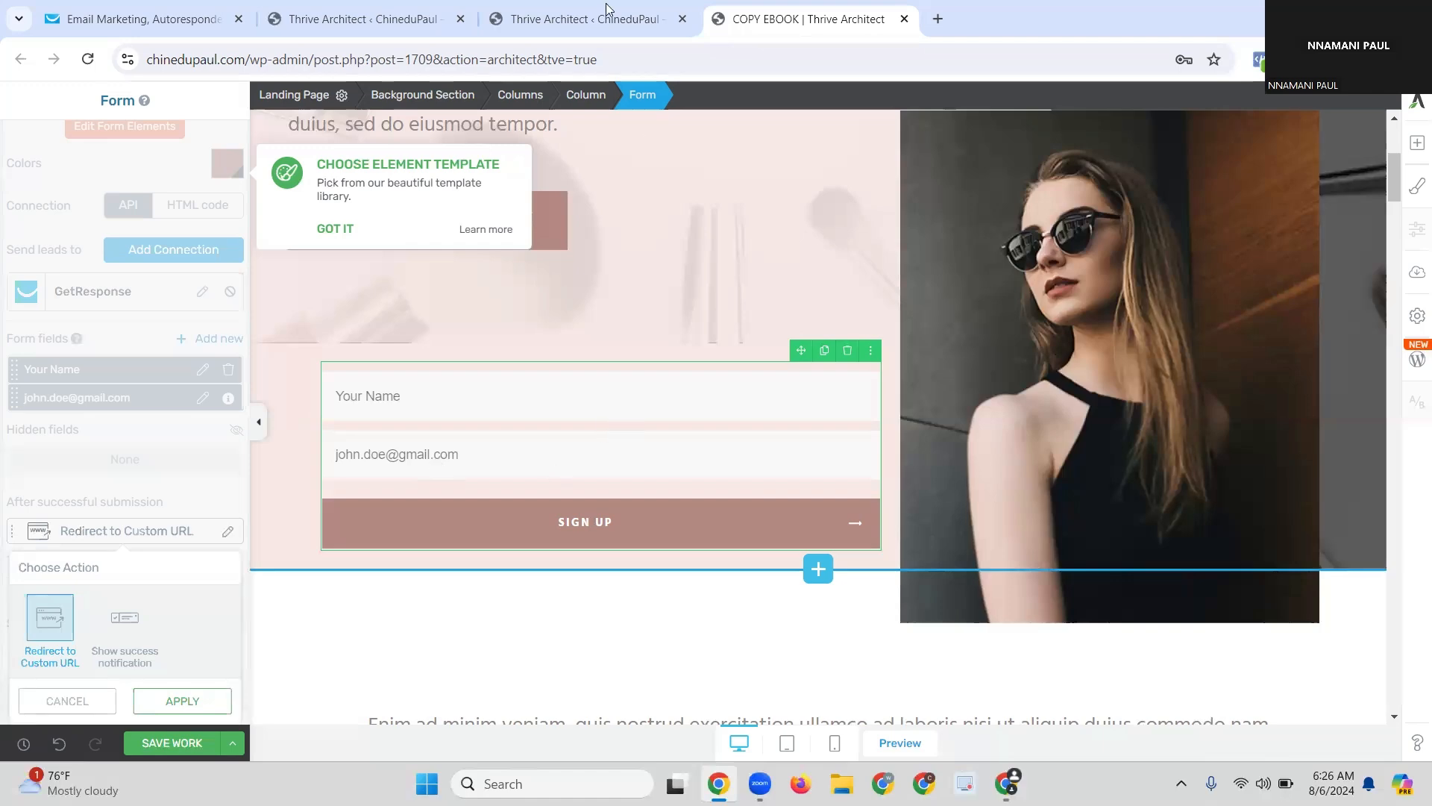
Step: Copy the Thrive Dashboard API connections page URL and go back to the COPY EBOOK editor
left_click(577, 19)
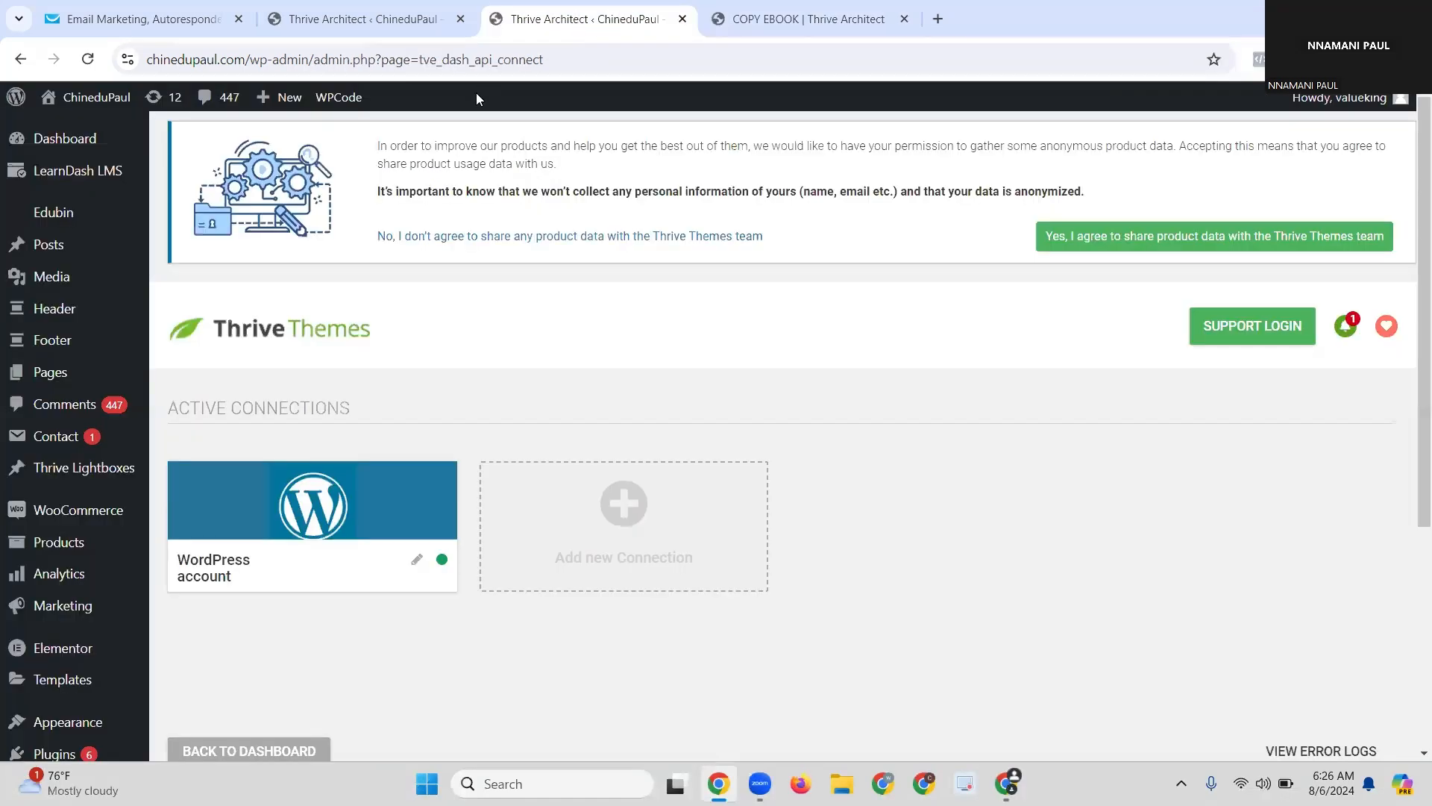
left_click(544, 58)
right_click(545, 61)
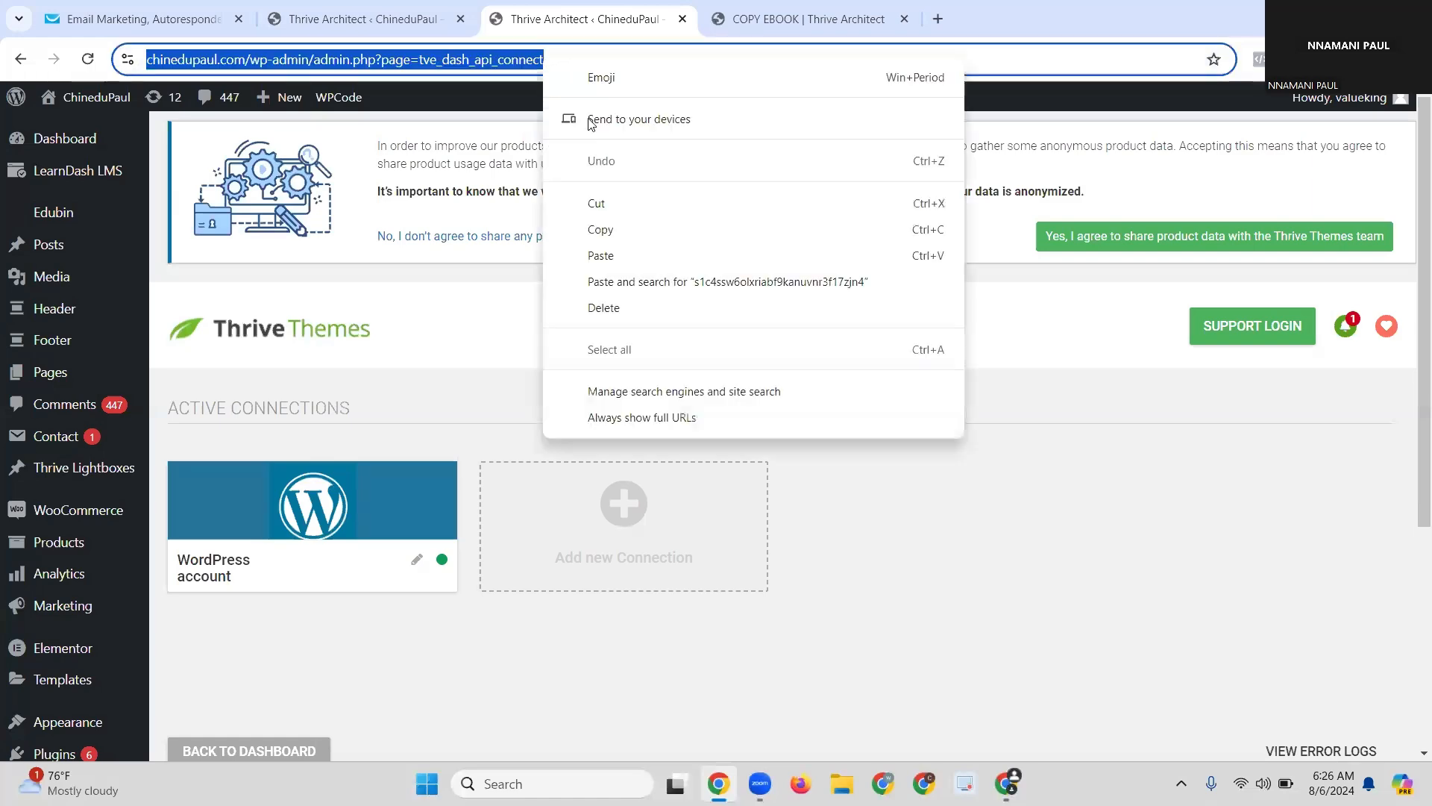
left_click(595, 227)
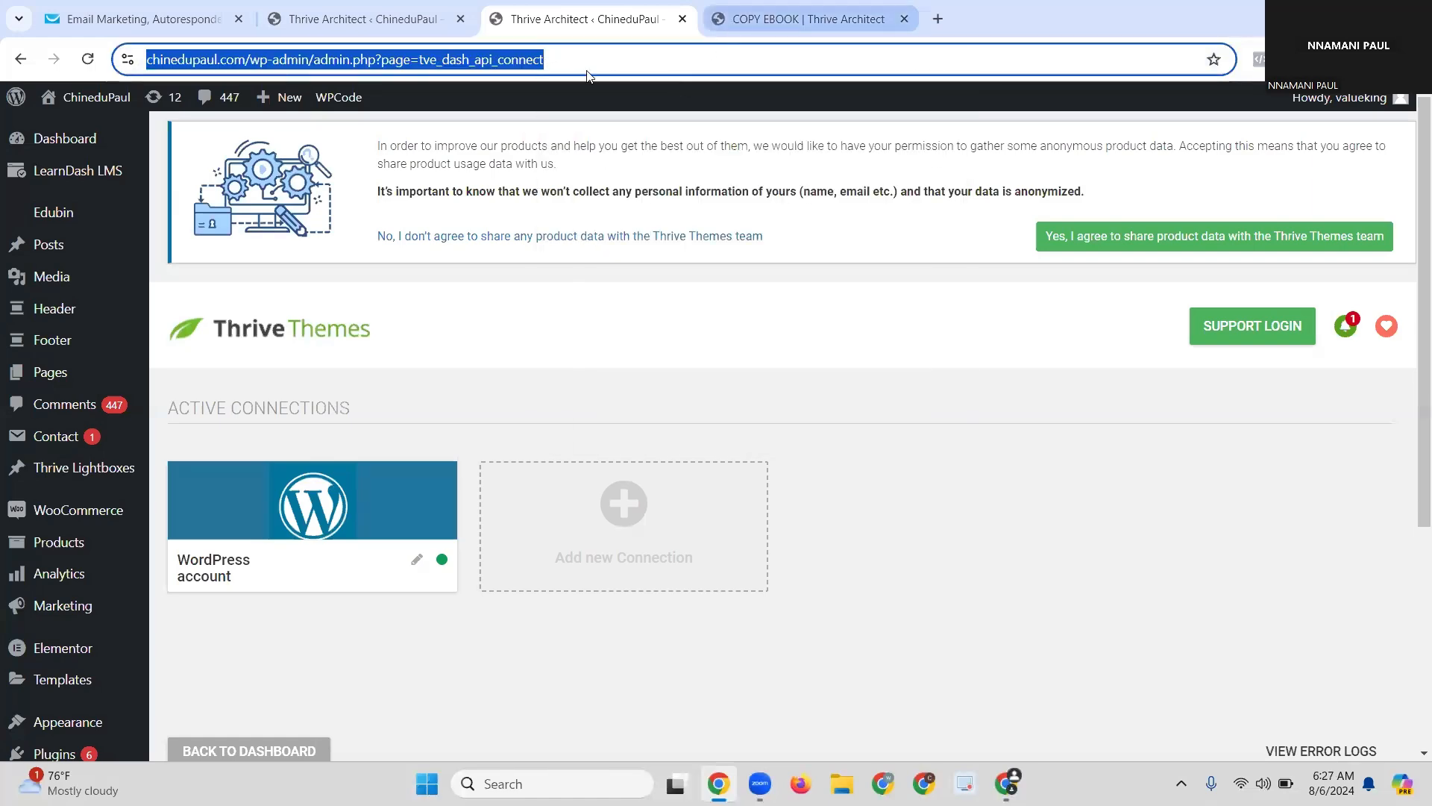
left_click(730, 22)
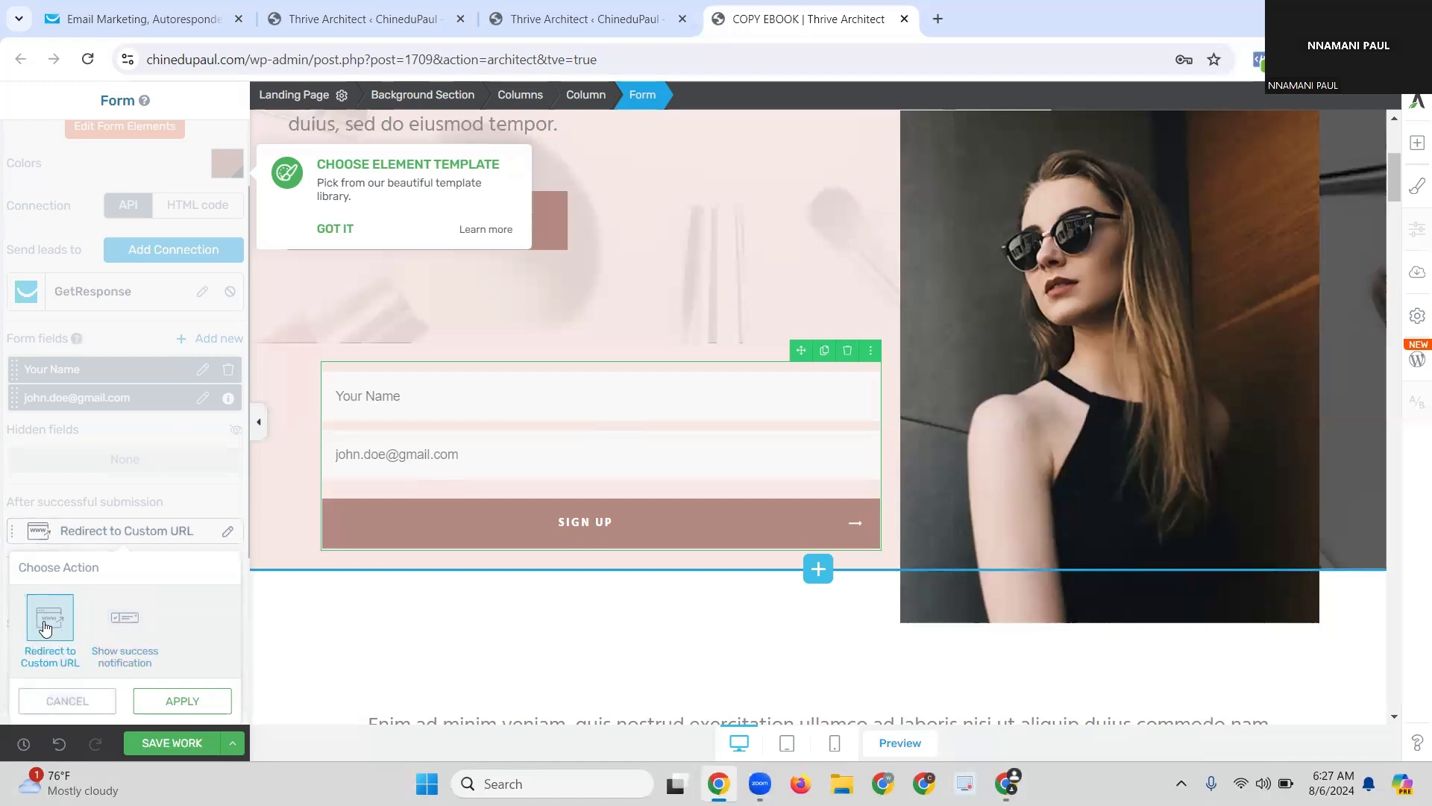
Step: Keep Redirect to Custom URL and replace the '#' target URL with the copied connections page address
scroll(71, 526, "down", 3)
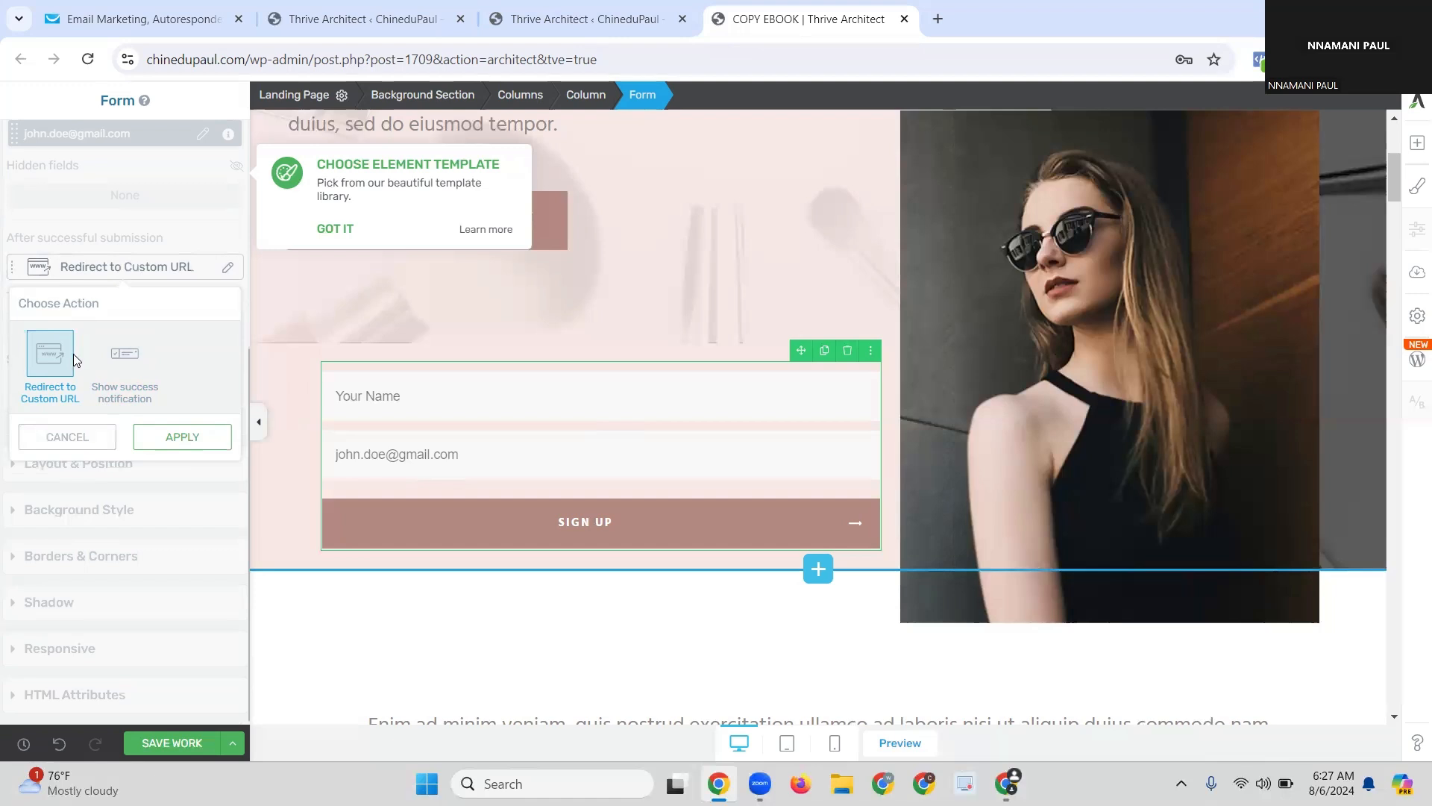
left_click(163, 436)
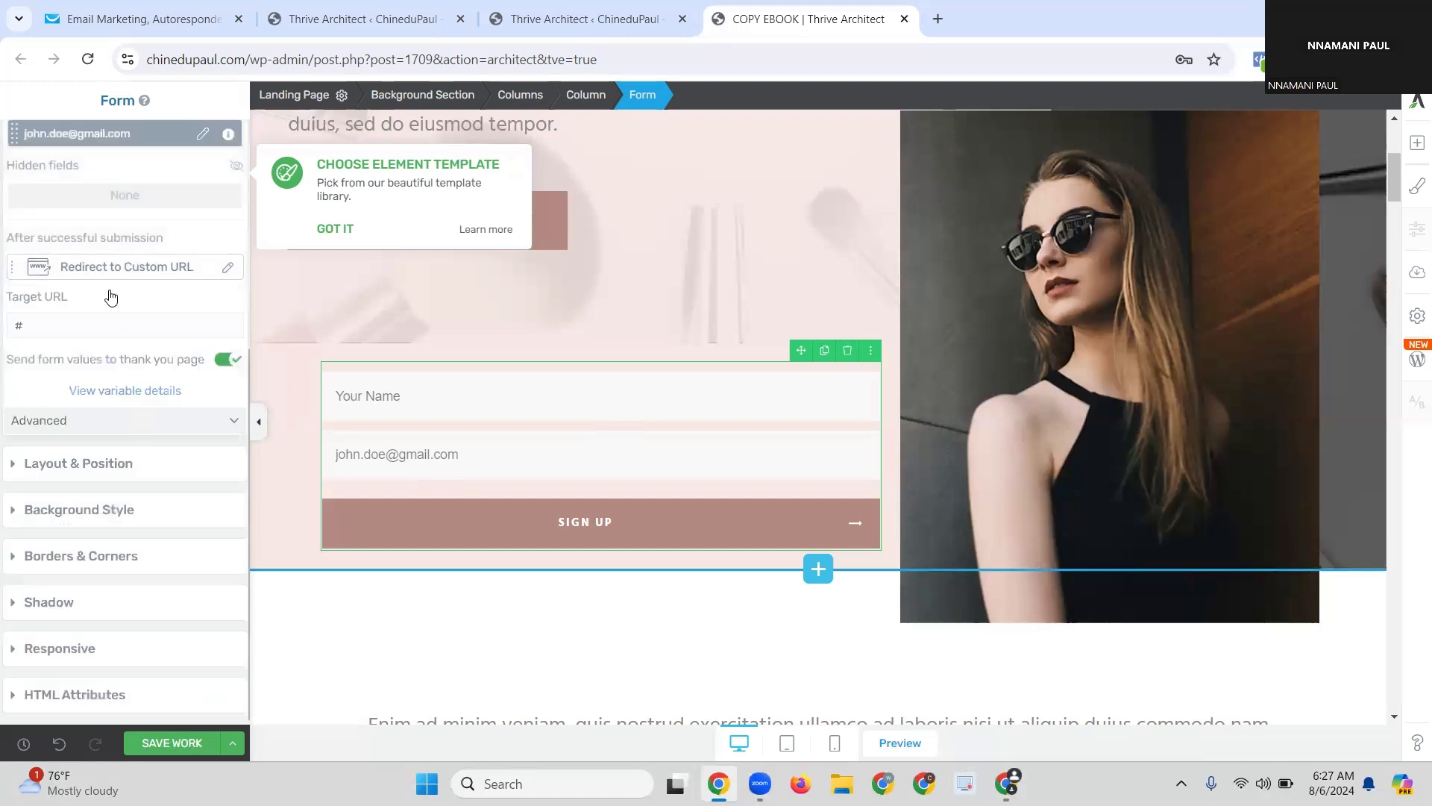
left_click(75, 332)
key("ctrl+a")
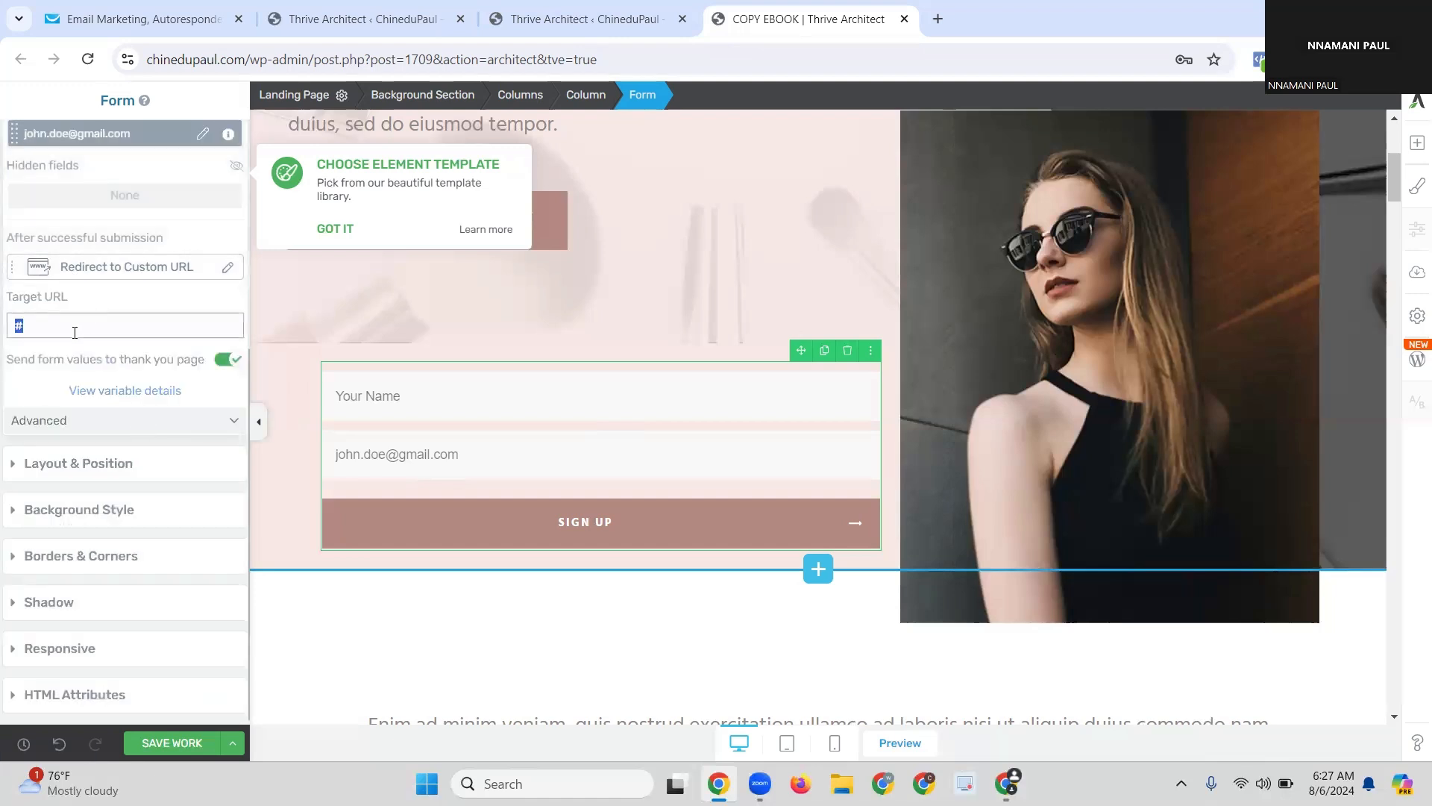
key("ctrl+v")
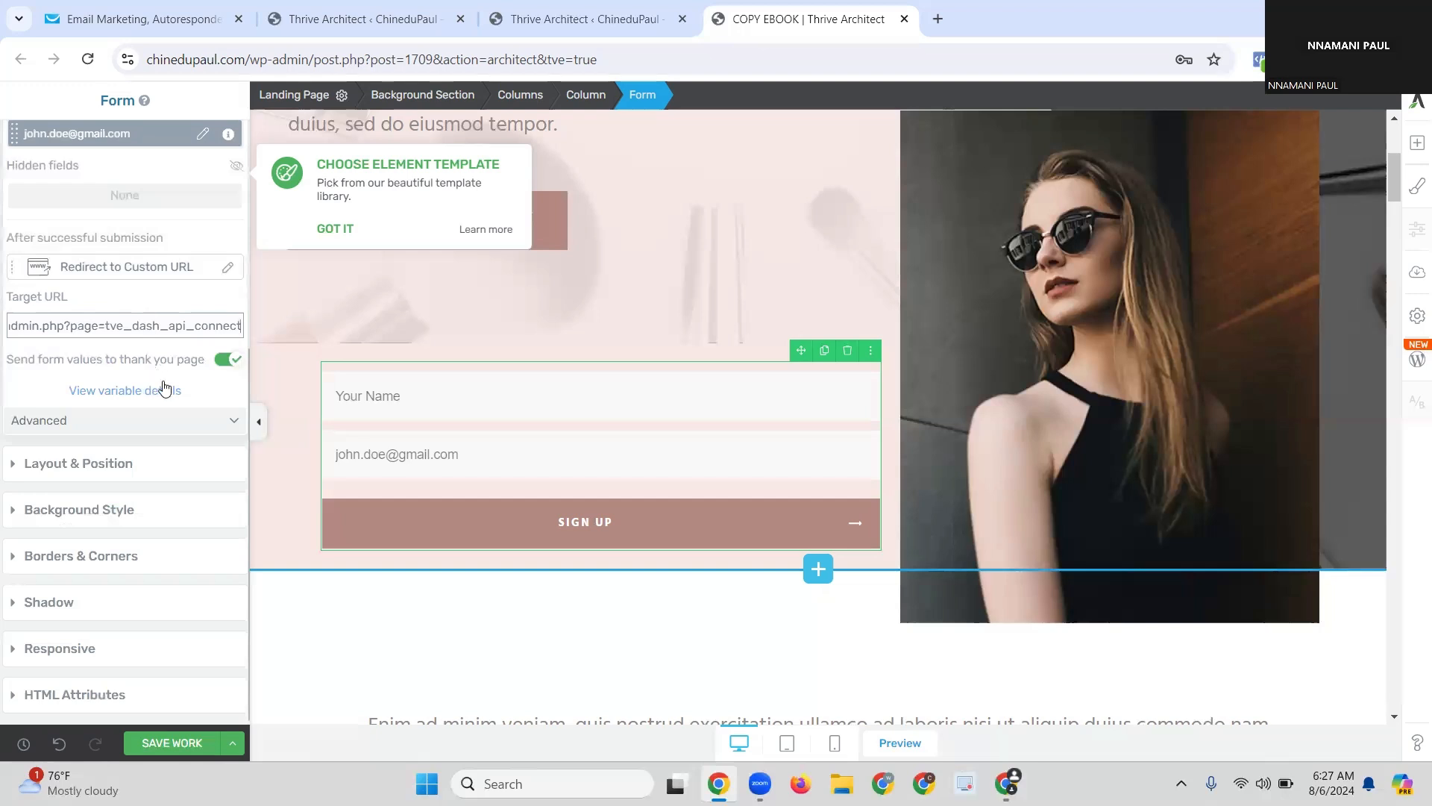
Step: Save the landing page work
scroll(124, 269, "up", 1)
scroll(128, 278, "up", 6)
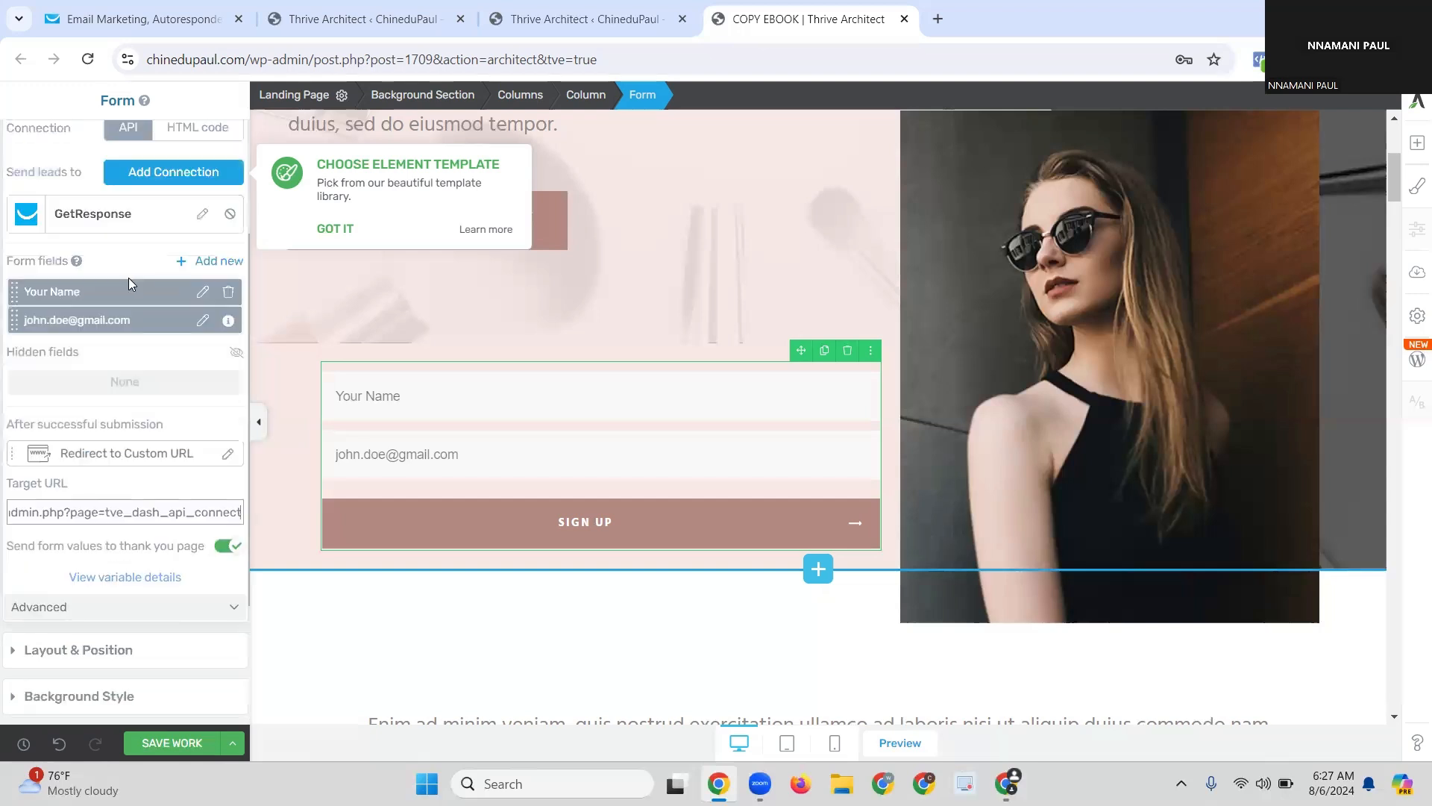
scroll(134, 489, "down", 7)
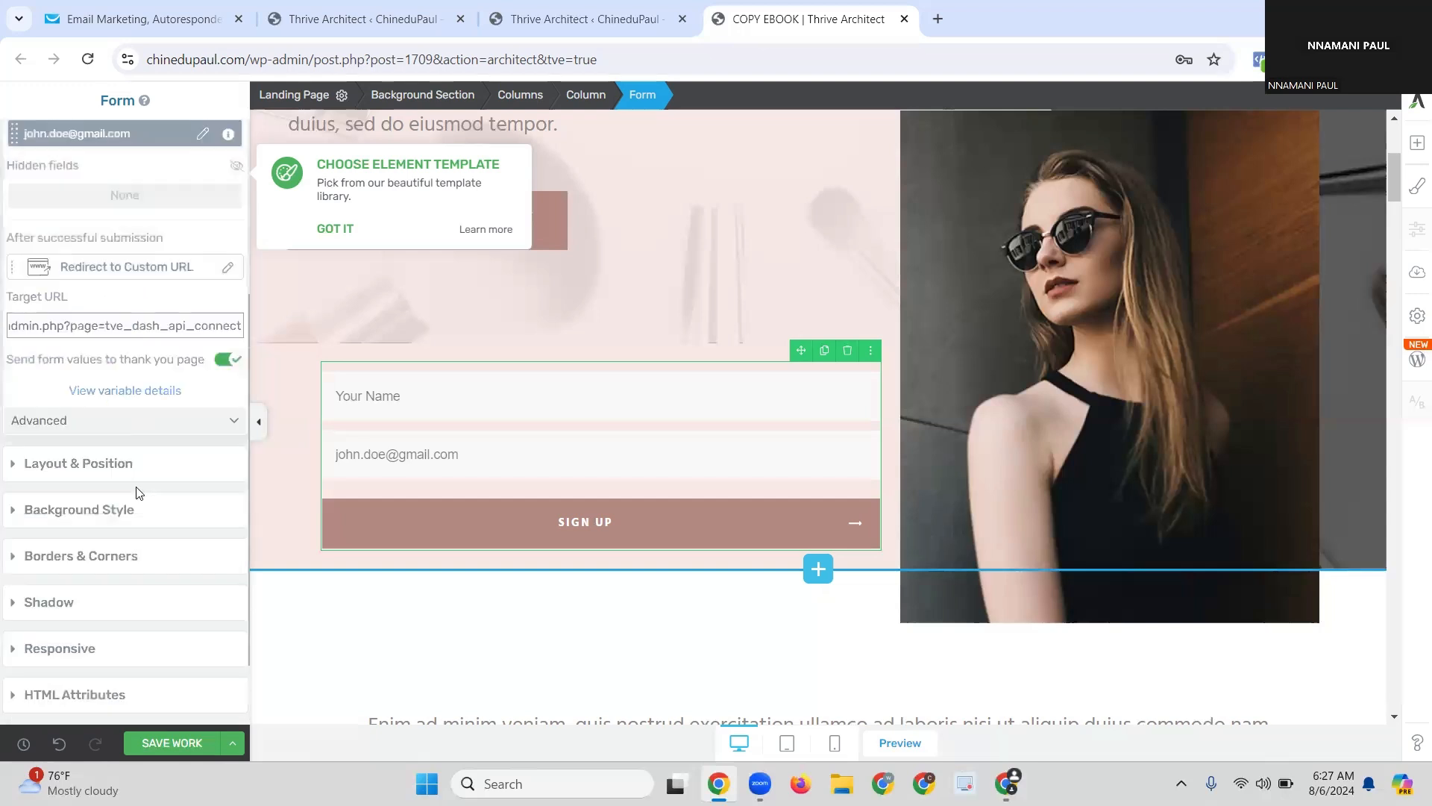
left_click(165, 743)
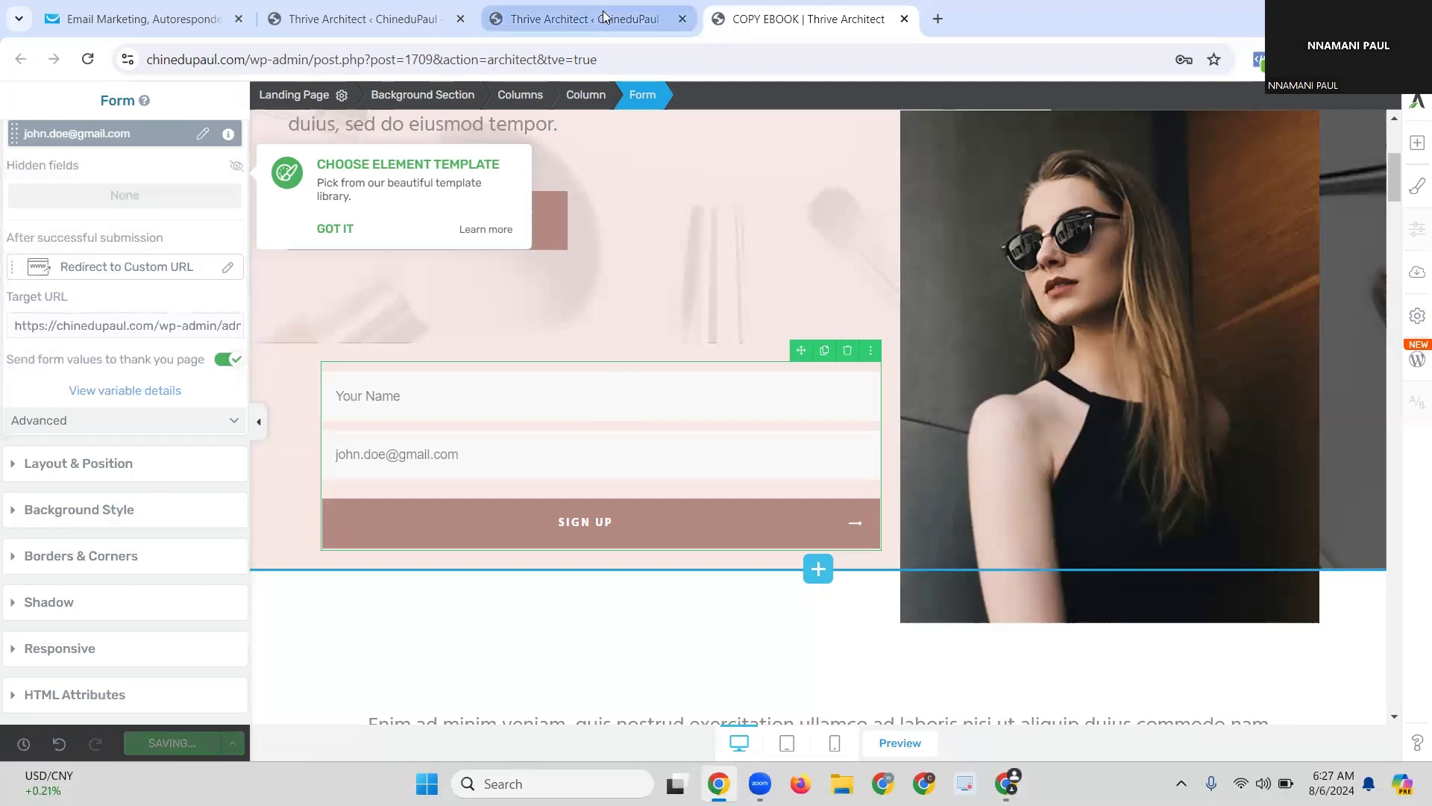
mouse_move(605, 16)
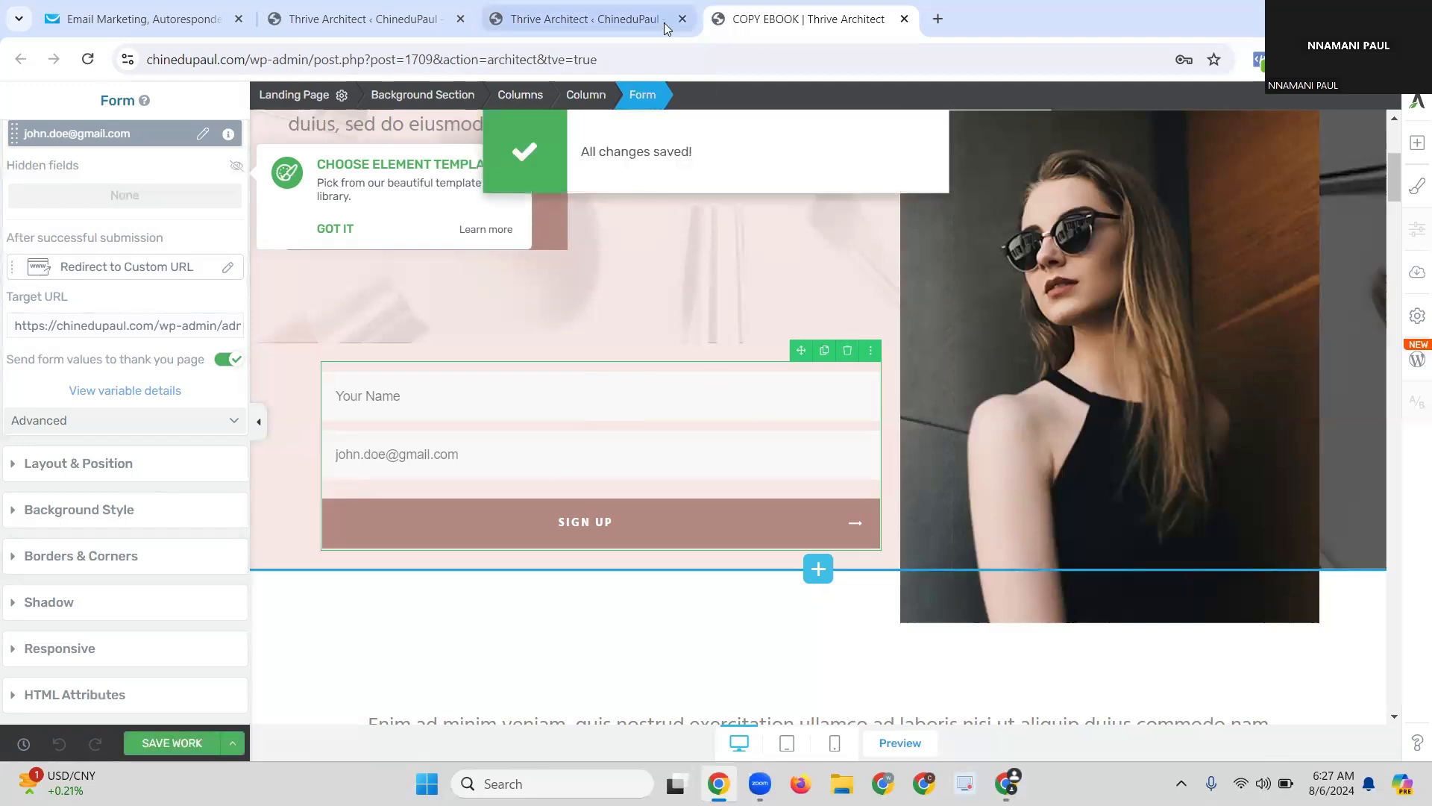
Step: Confirm the GetResponse connection shows ready, then go to Pages > All Pages
left_click(590, 20)
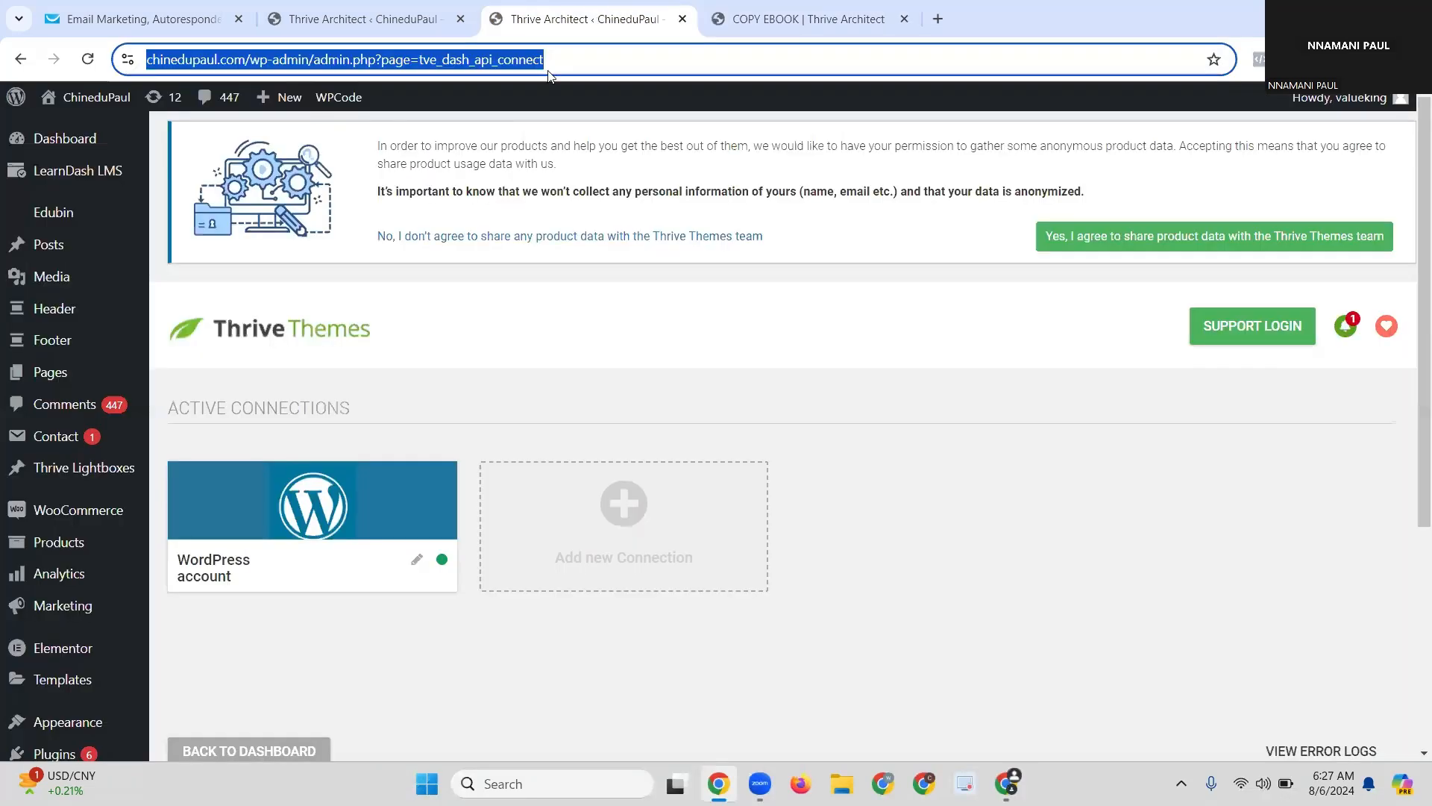
left_click(387, 21)
left_click(152, 22)
left_click(280, 10)
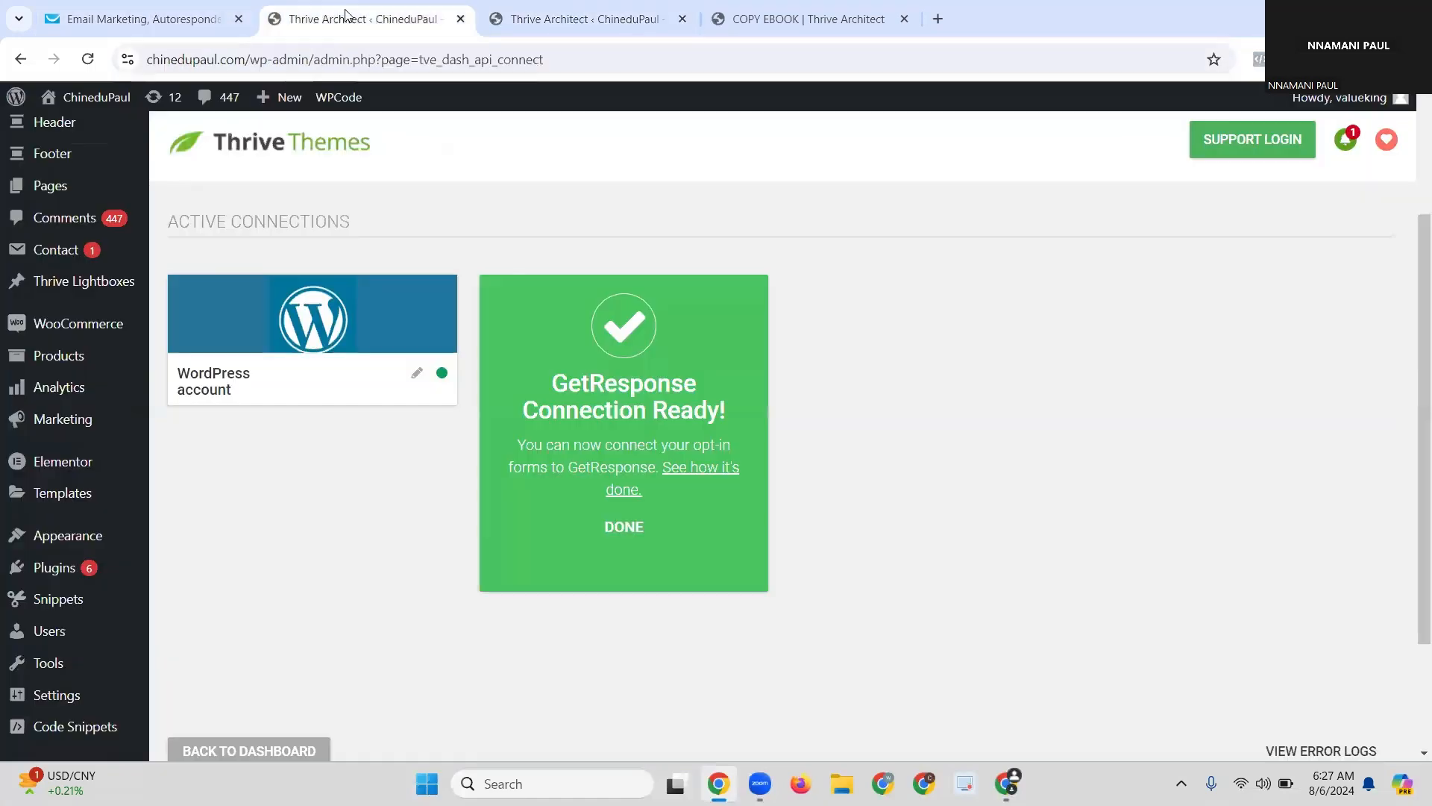
mouse_move(52, 188)
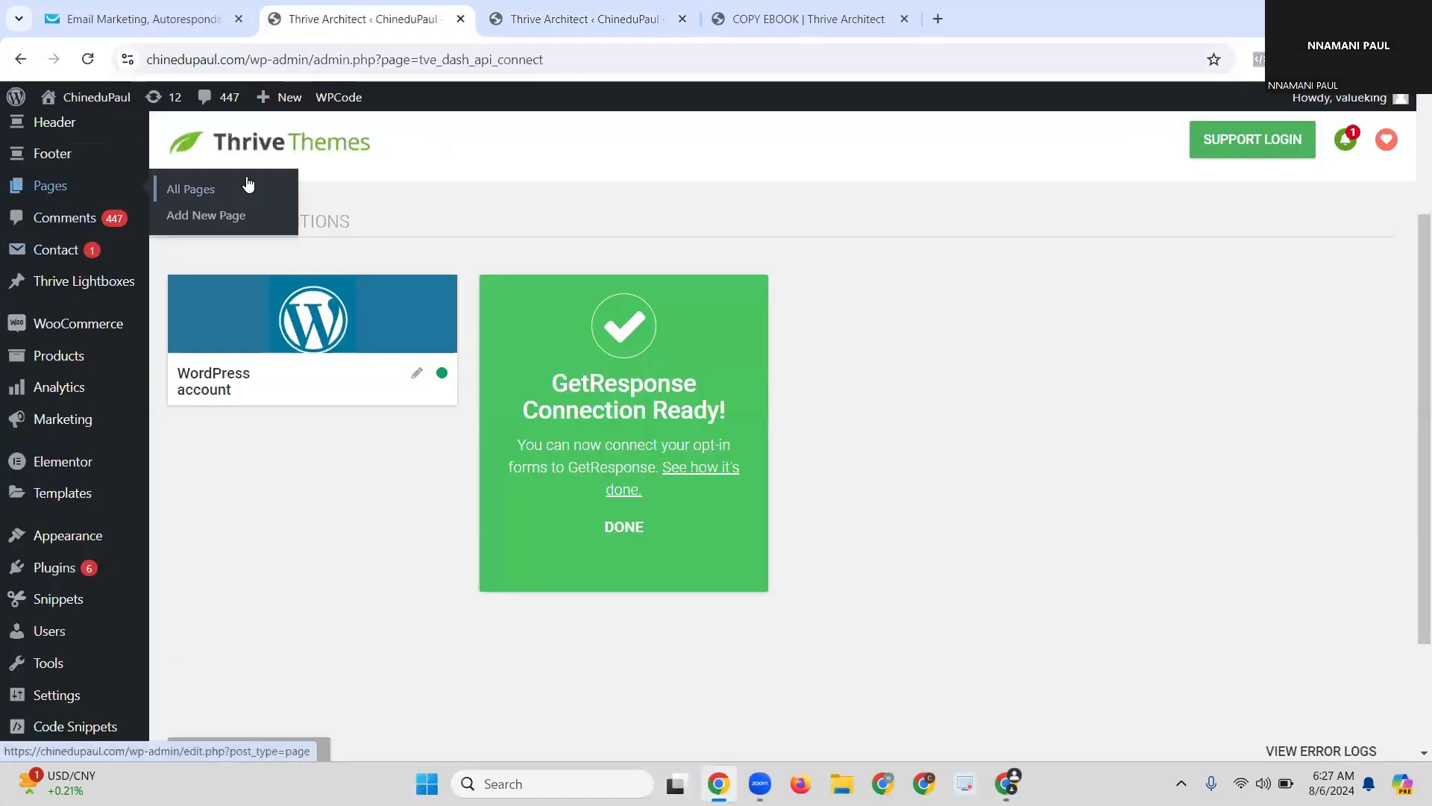
left_click(198, 191)
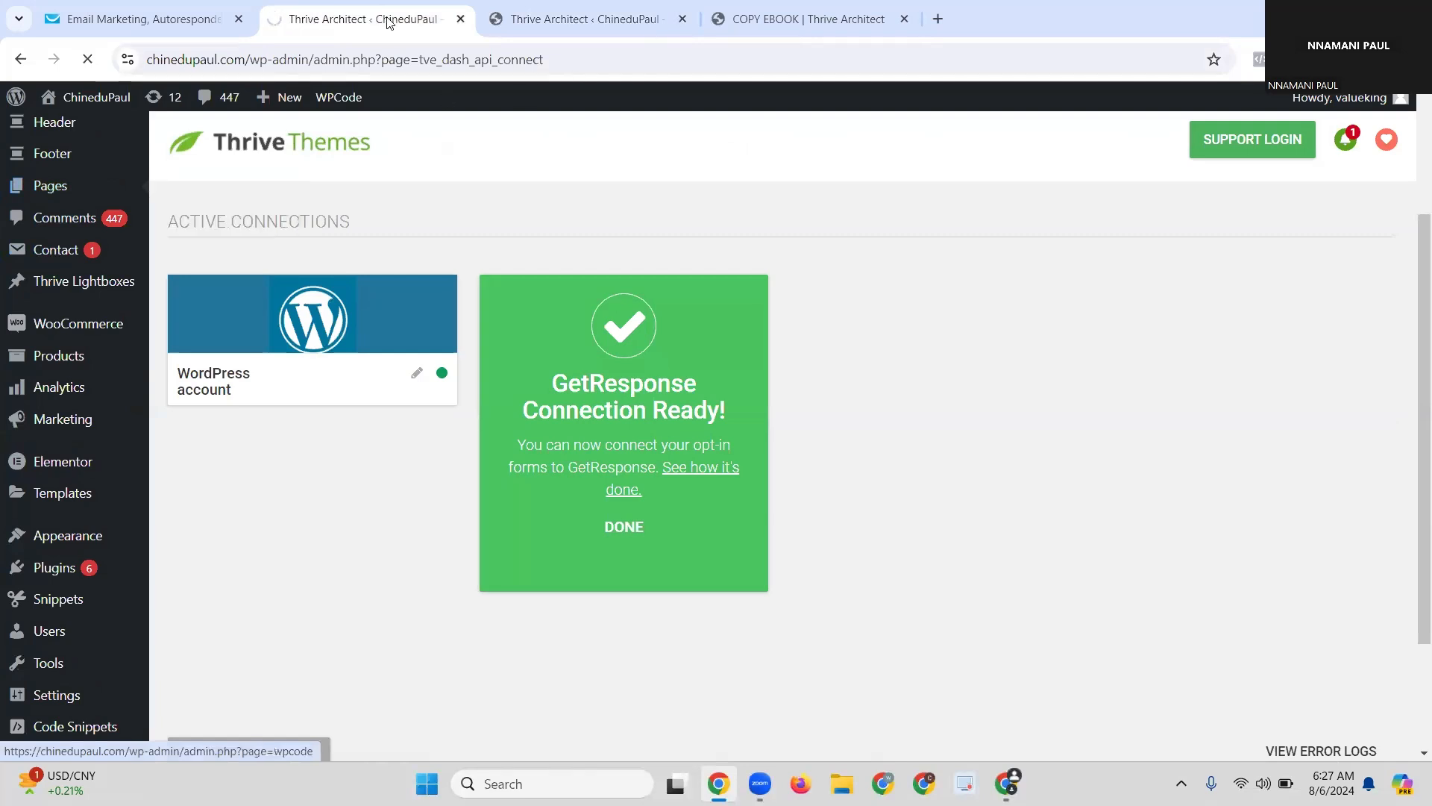
Step: Reload GetResponse and view Contacts lists (saleshackconference: 1 contact), then return to WordPress Pages
left_click(213, 23)
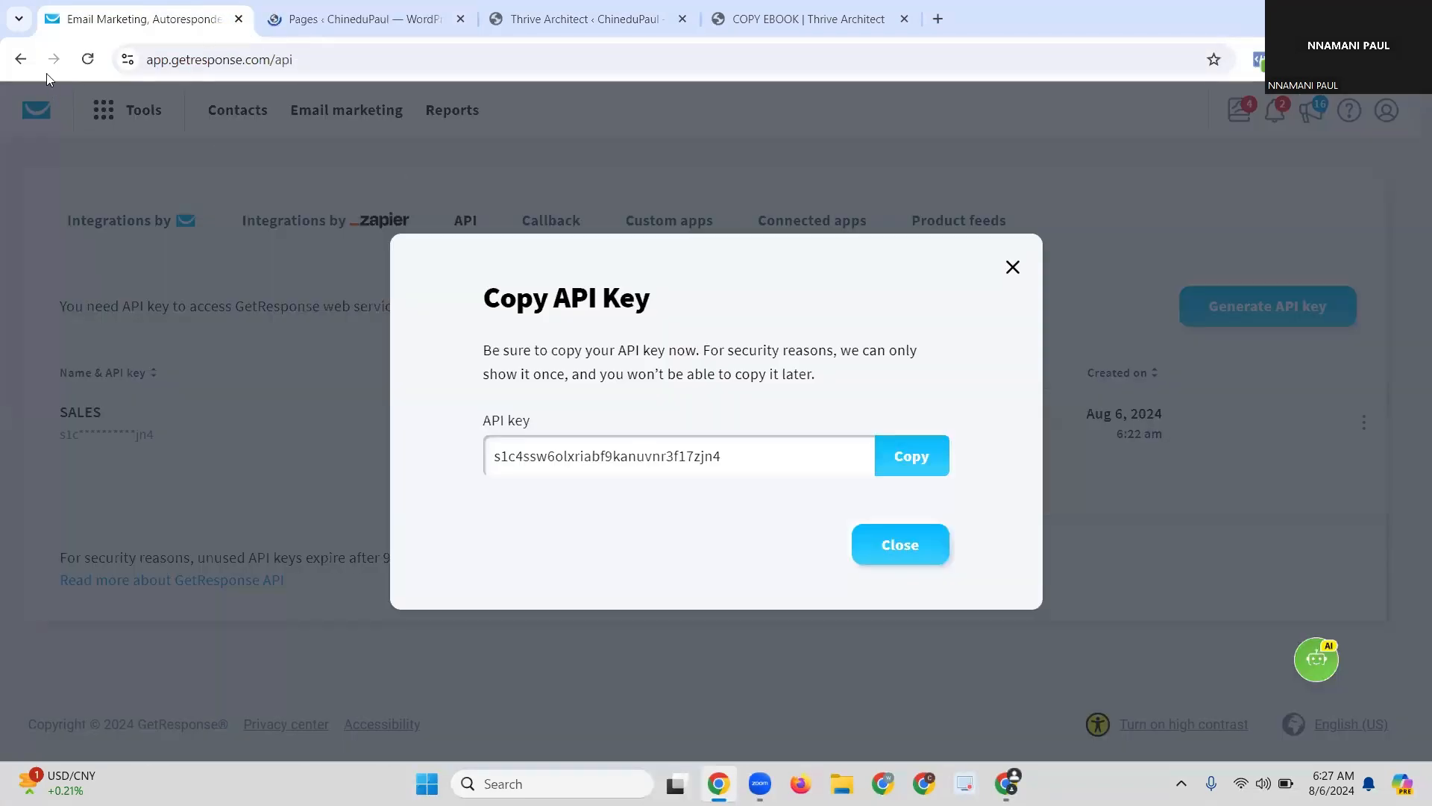
left_click(87, 61)
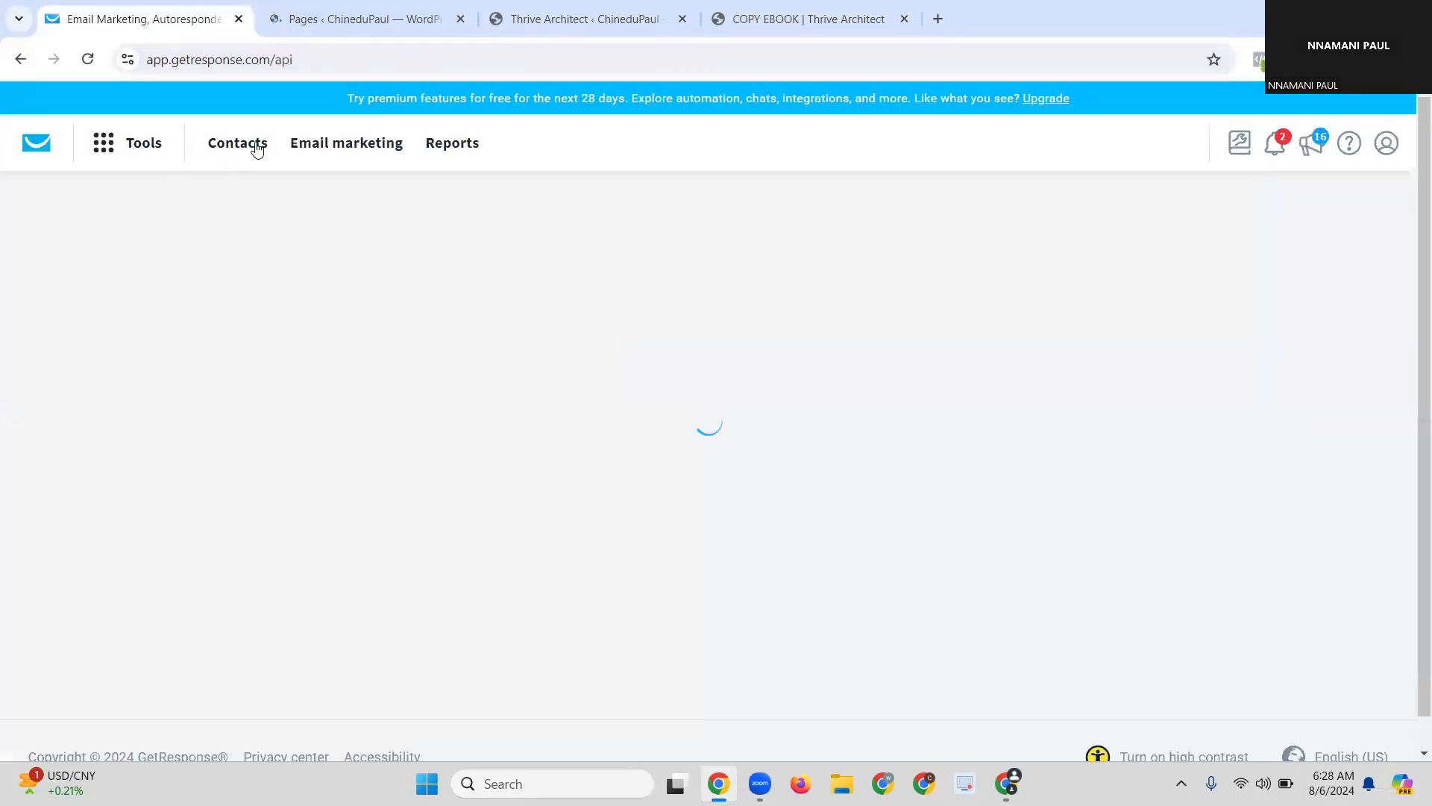
left_click(255, 147)
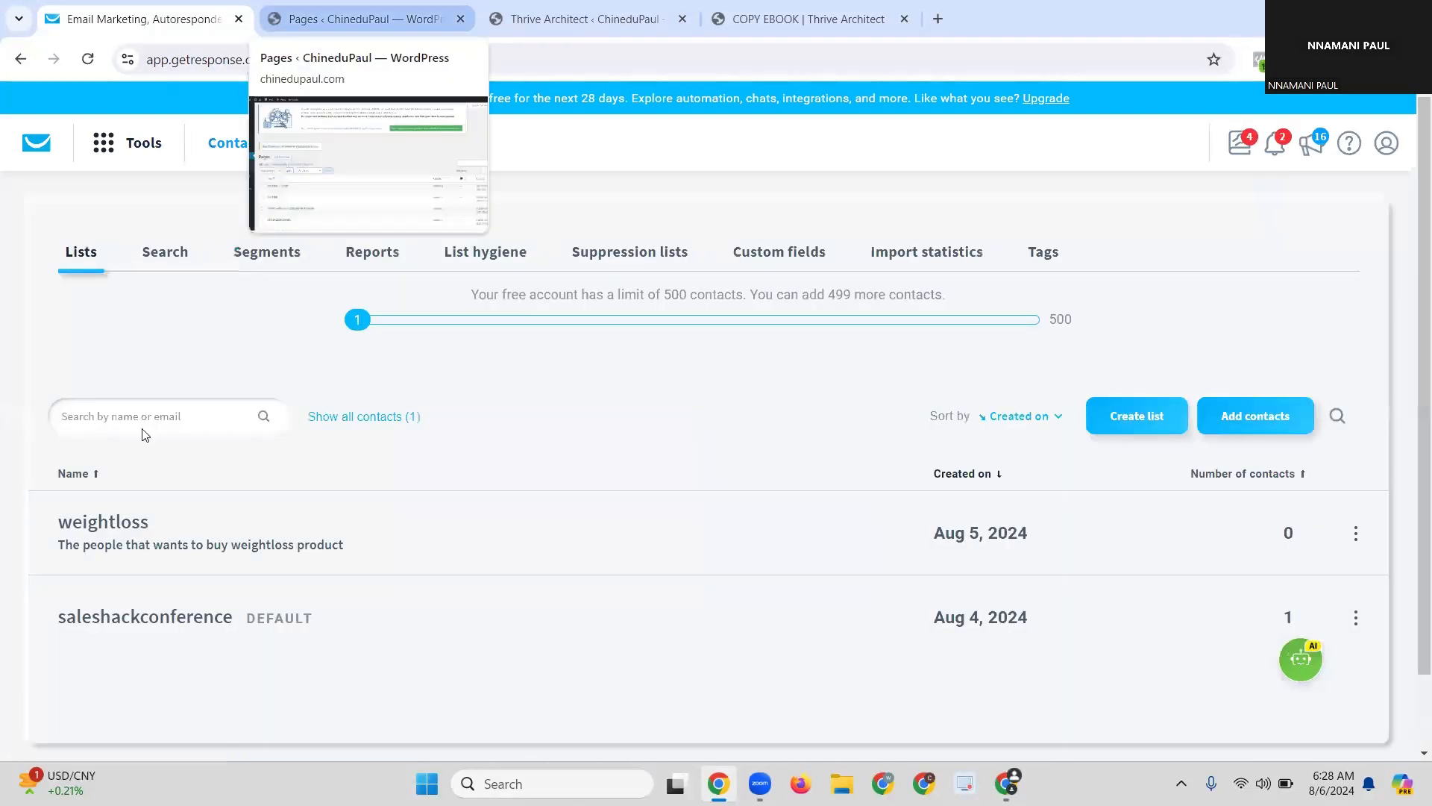
scroll(74, 535, "down", 1)
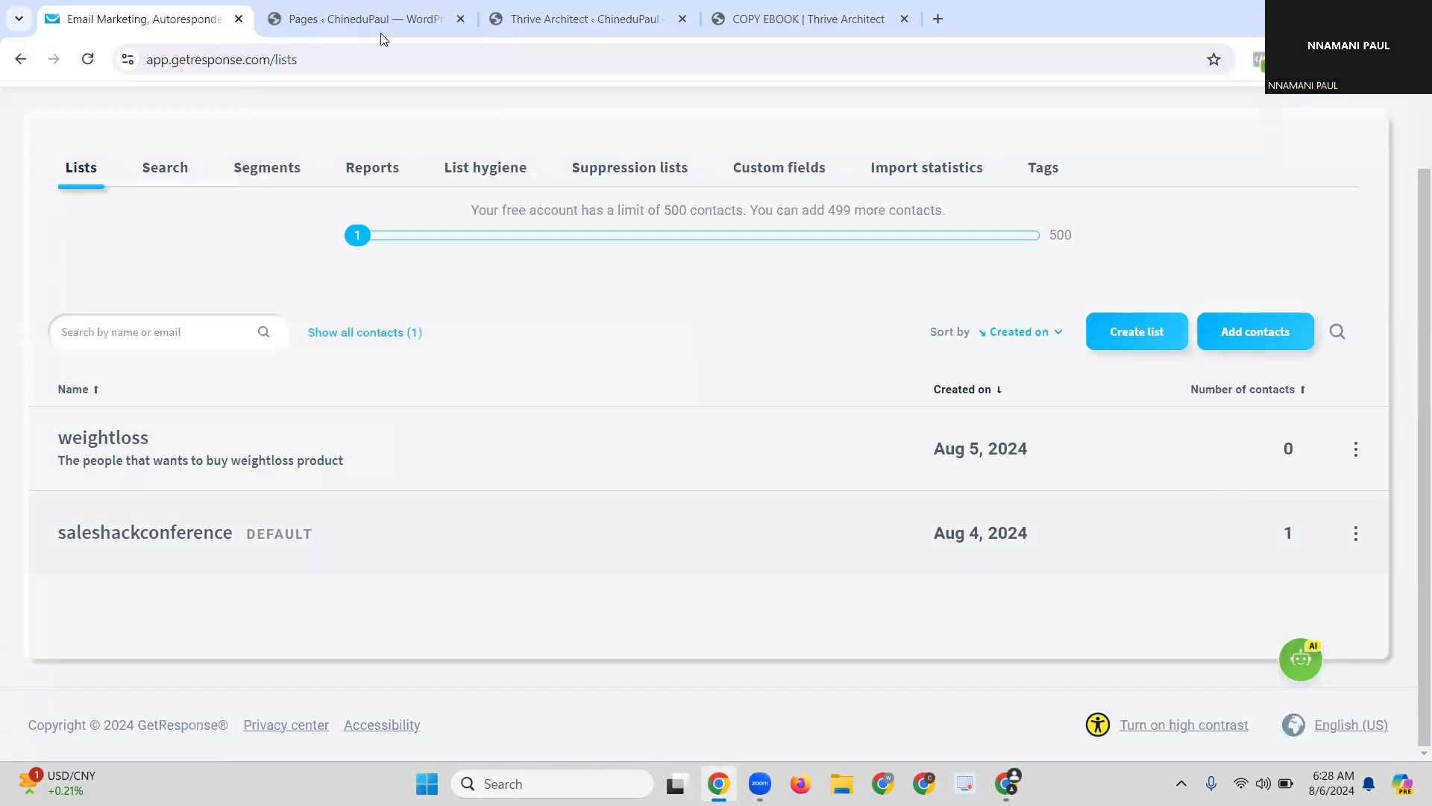
key("ctrl+Tab")
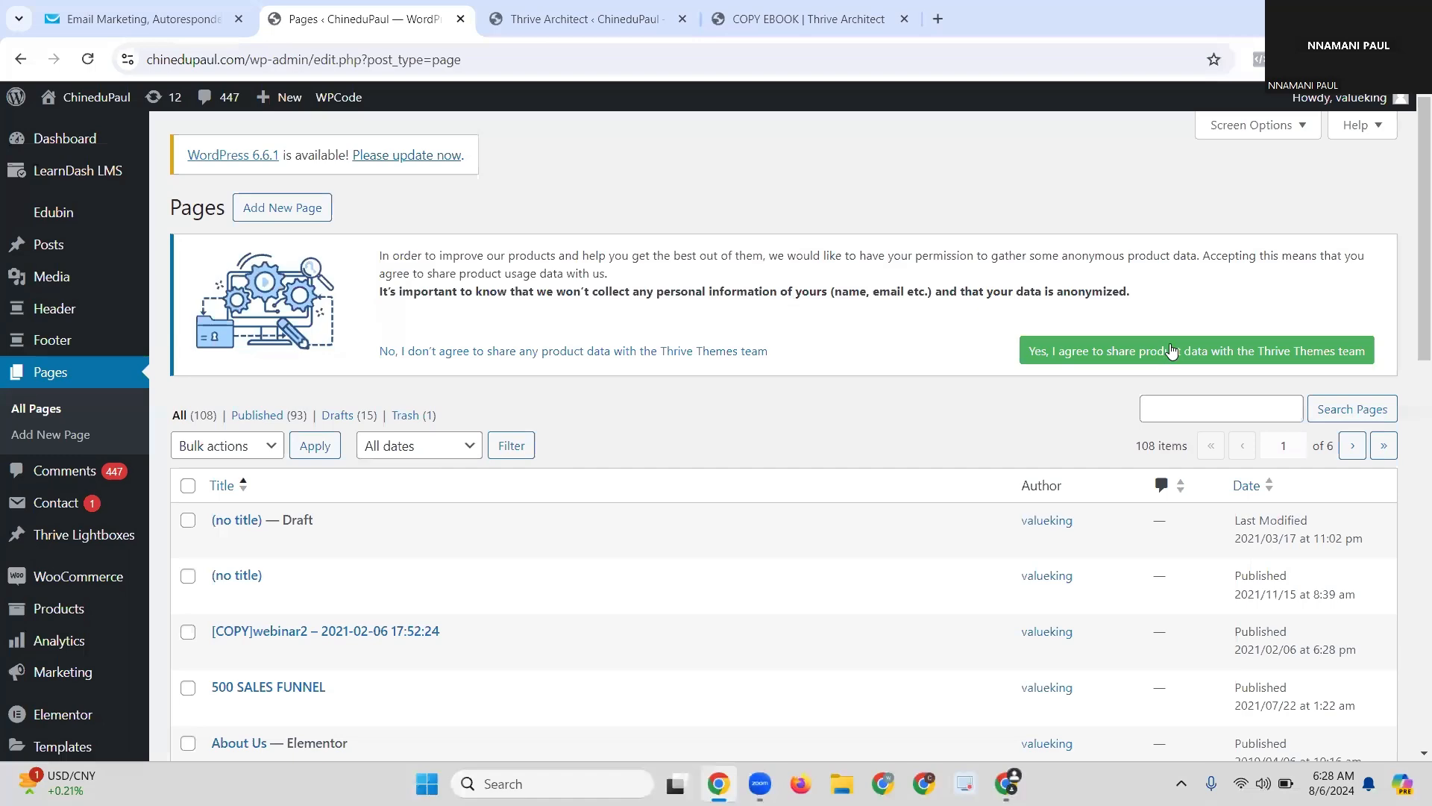
Step: Search pages for 'COP', find COPY EBOOK on page 2, and open its live view in a new tab
left_click(1202, 415)
type("C")
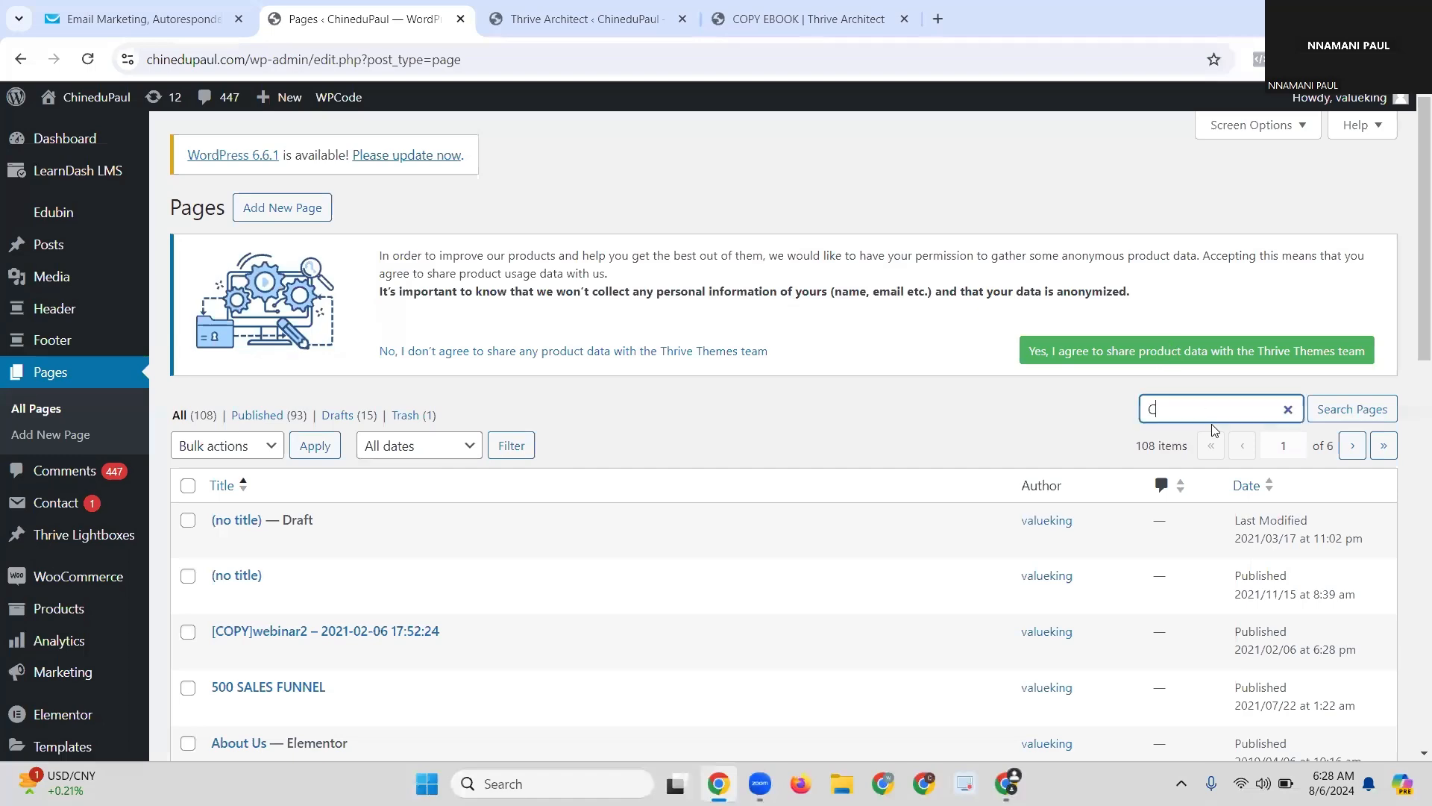
type("OP")
scroll(504, 518, "down", 7)
scroll(506, 437, "down", 5)
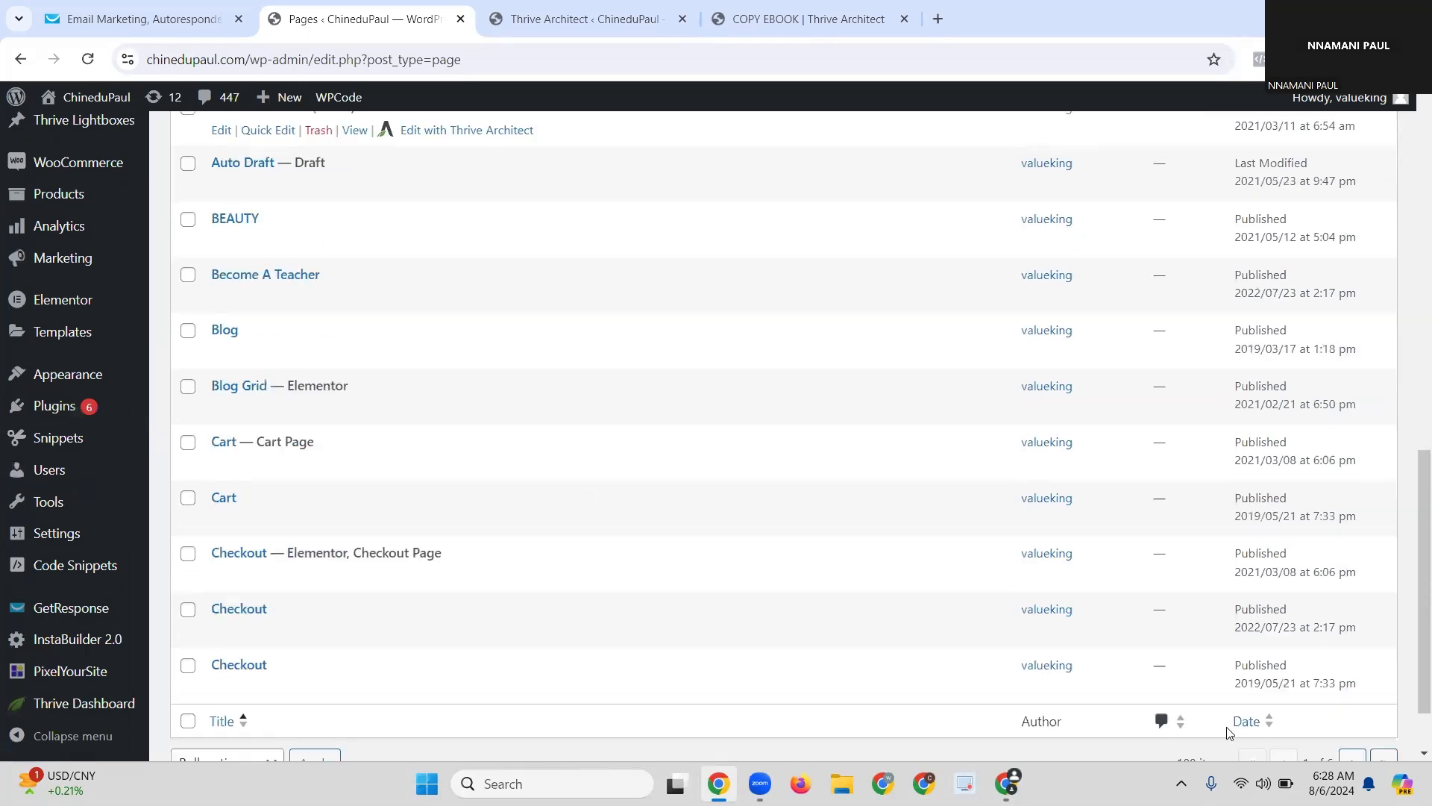
scroll(1229, 731, "down", 2)
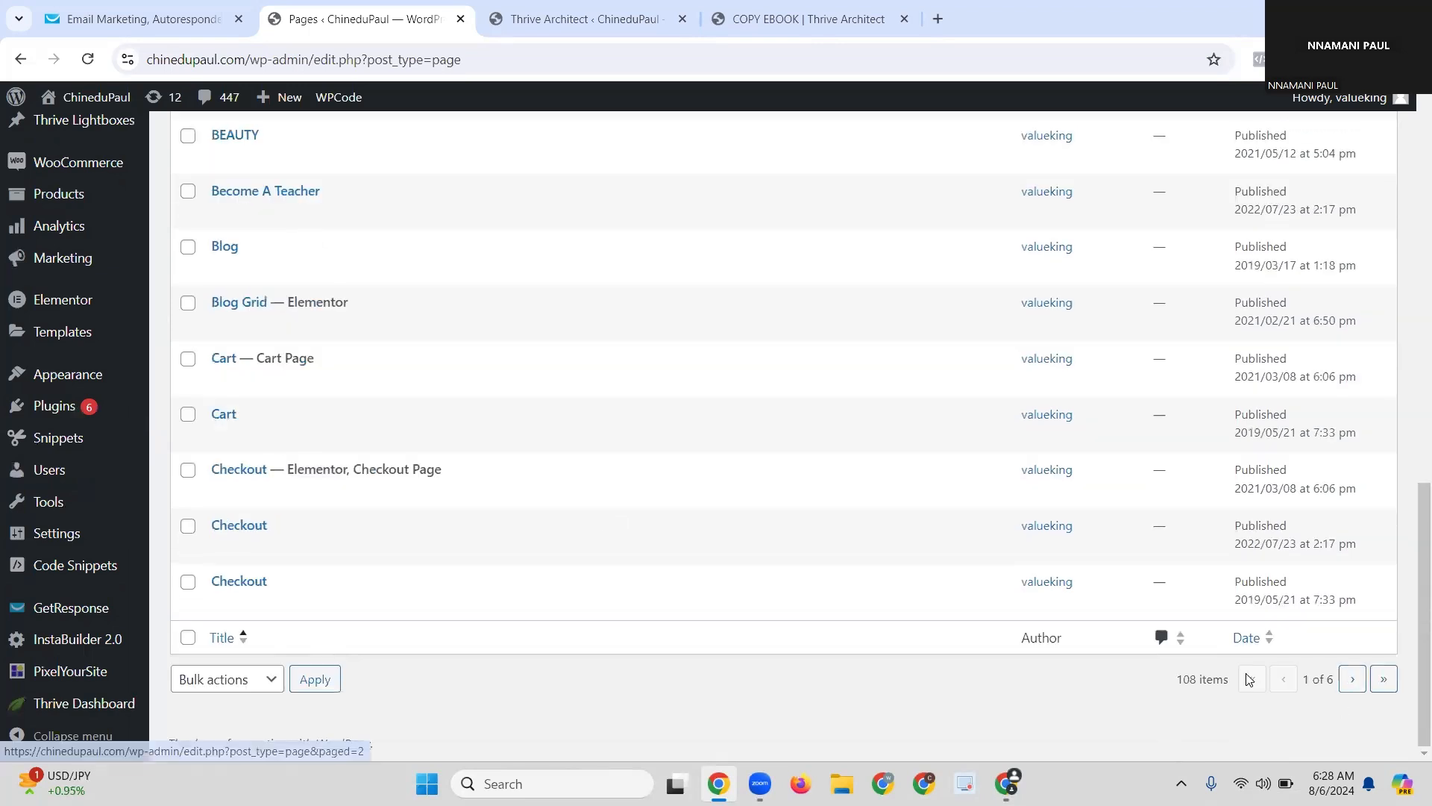
left_click(1352, 678)
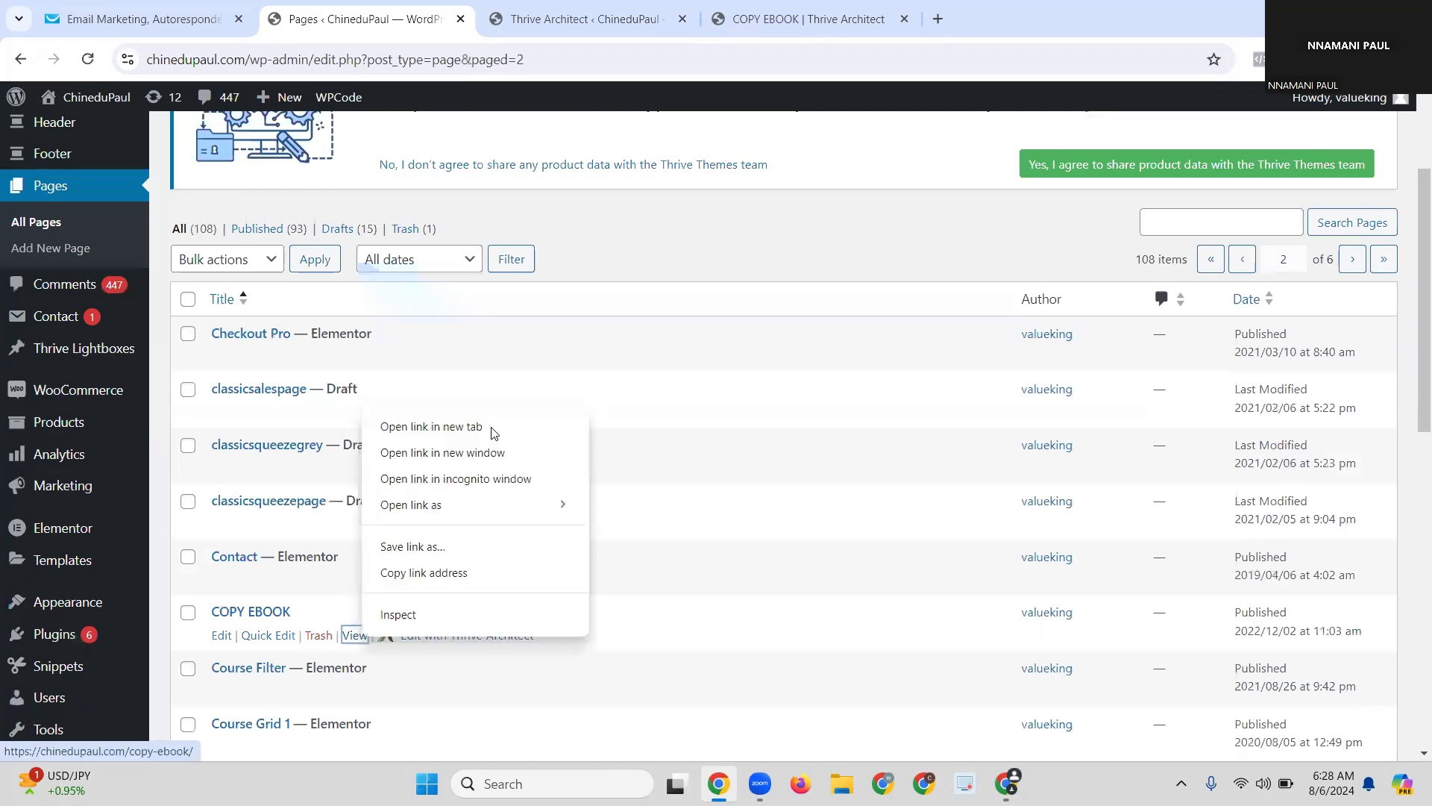
left_click(492, 428)
left_click(656, 30)
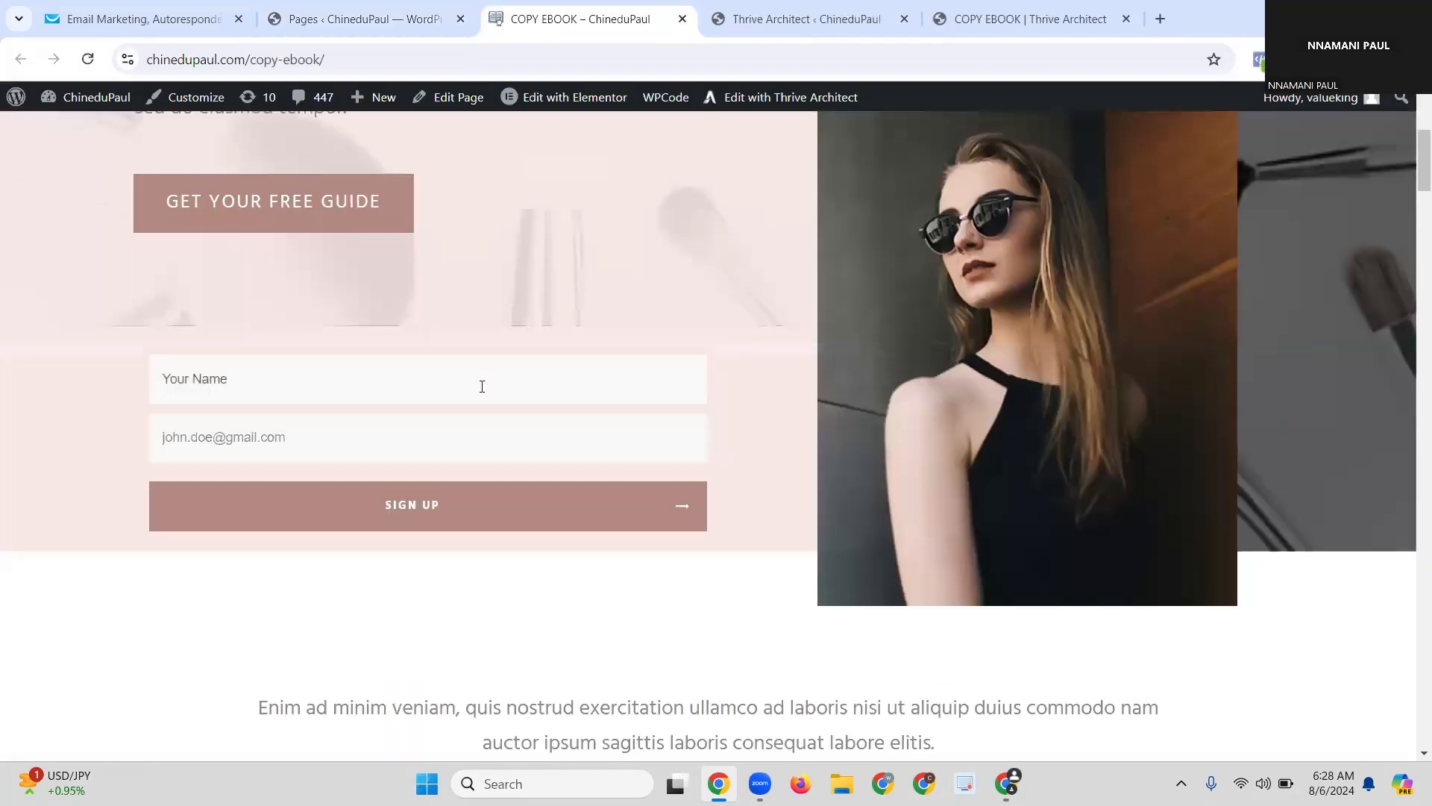
Step: Enter a test name and e-mail address in the live opt-in form, correct the e-mail typos, and submit
left_click(503, 396)
type("PAUL")
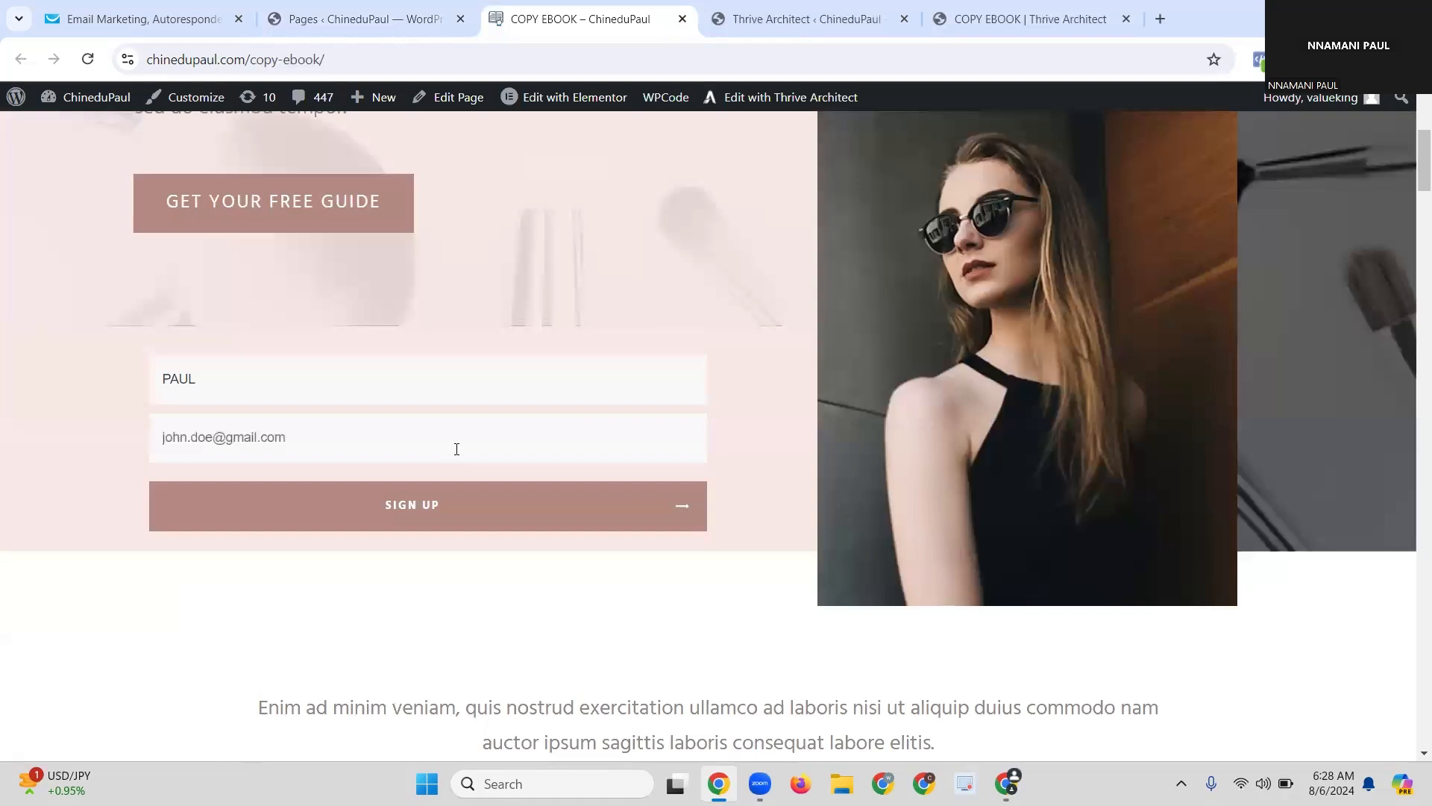
left_click(457, 448)
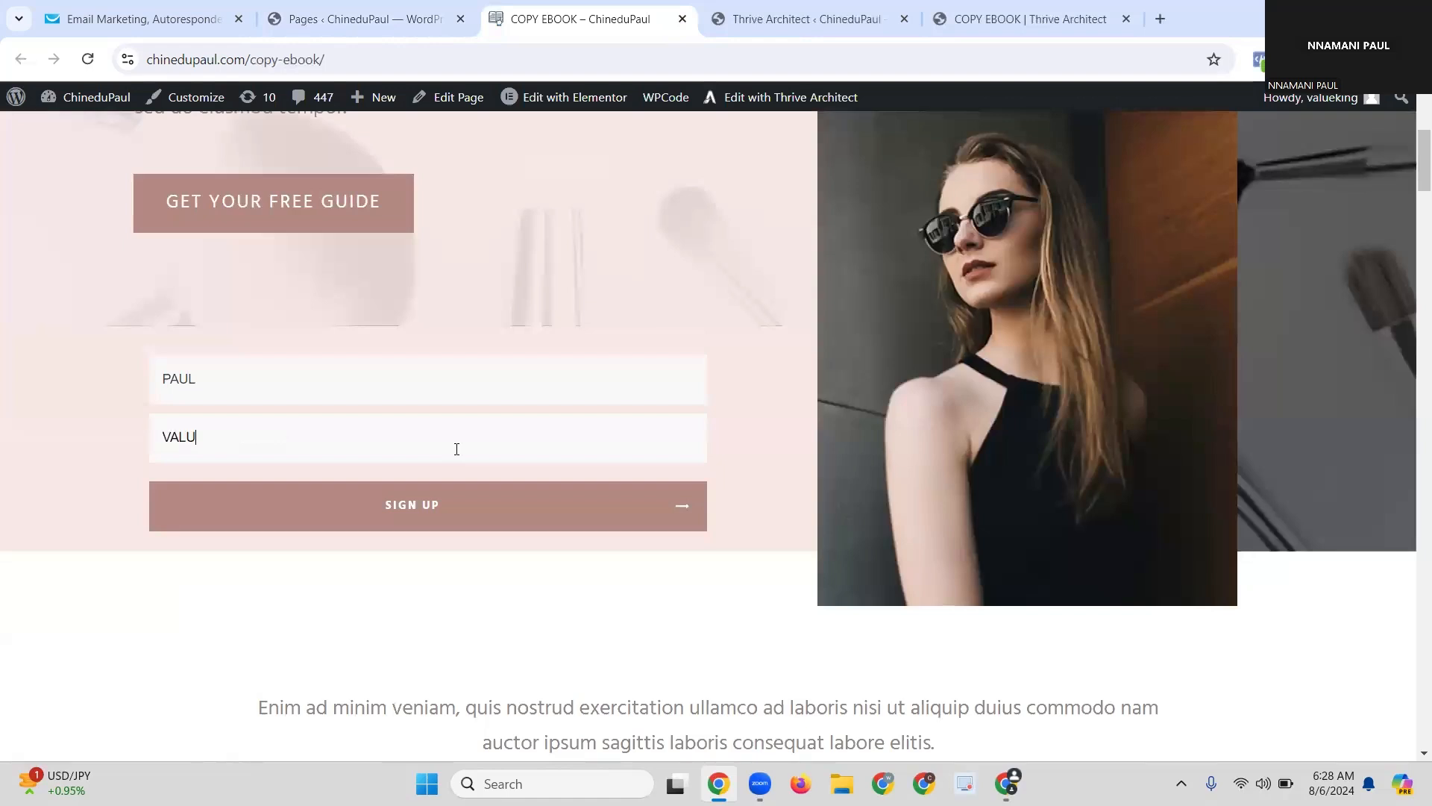
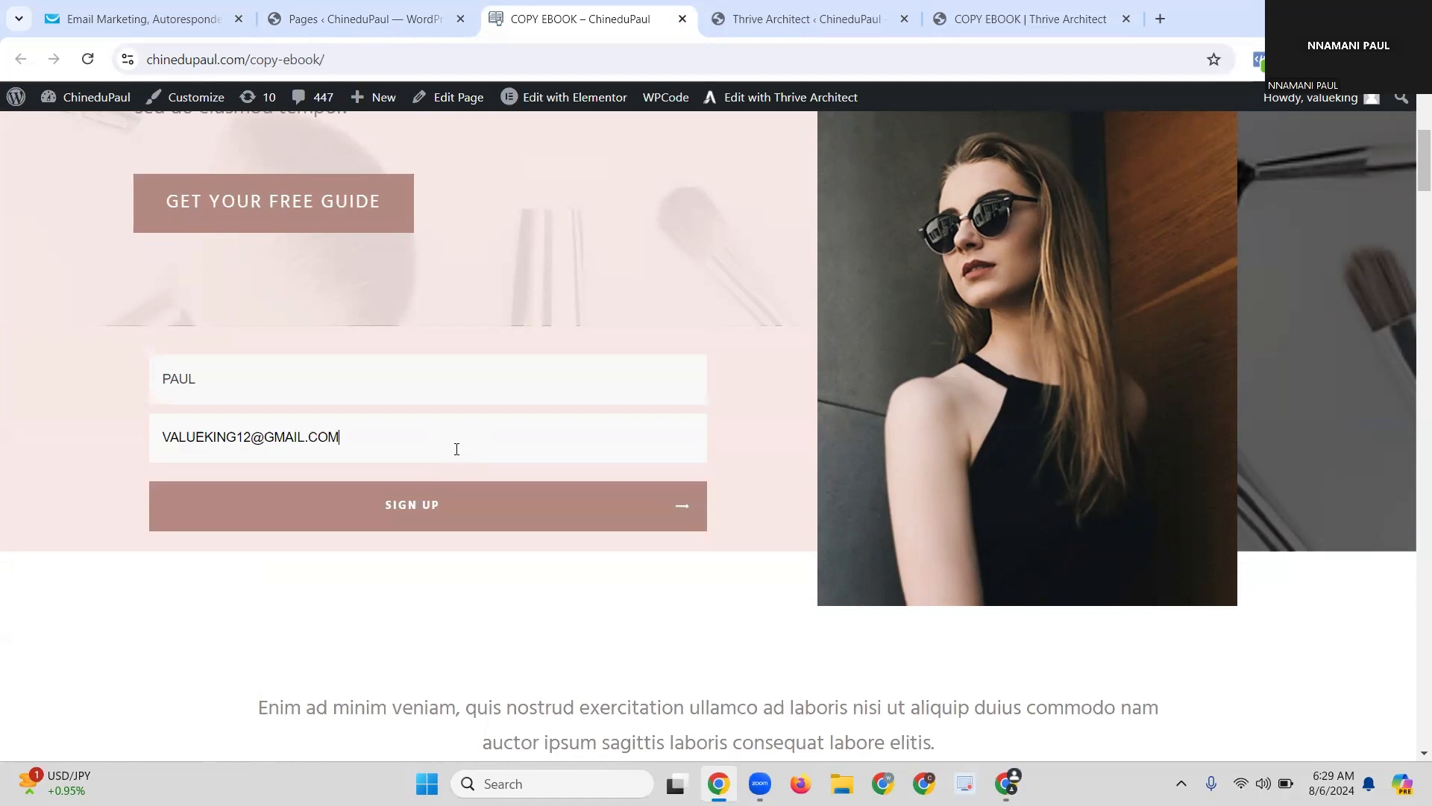
key("ctrl+shift+Left")
key("shift+Home")
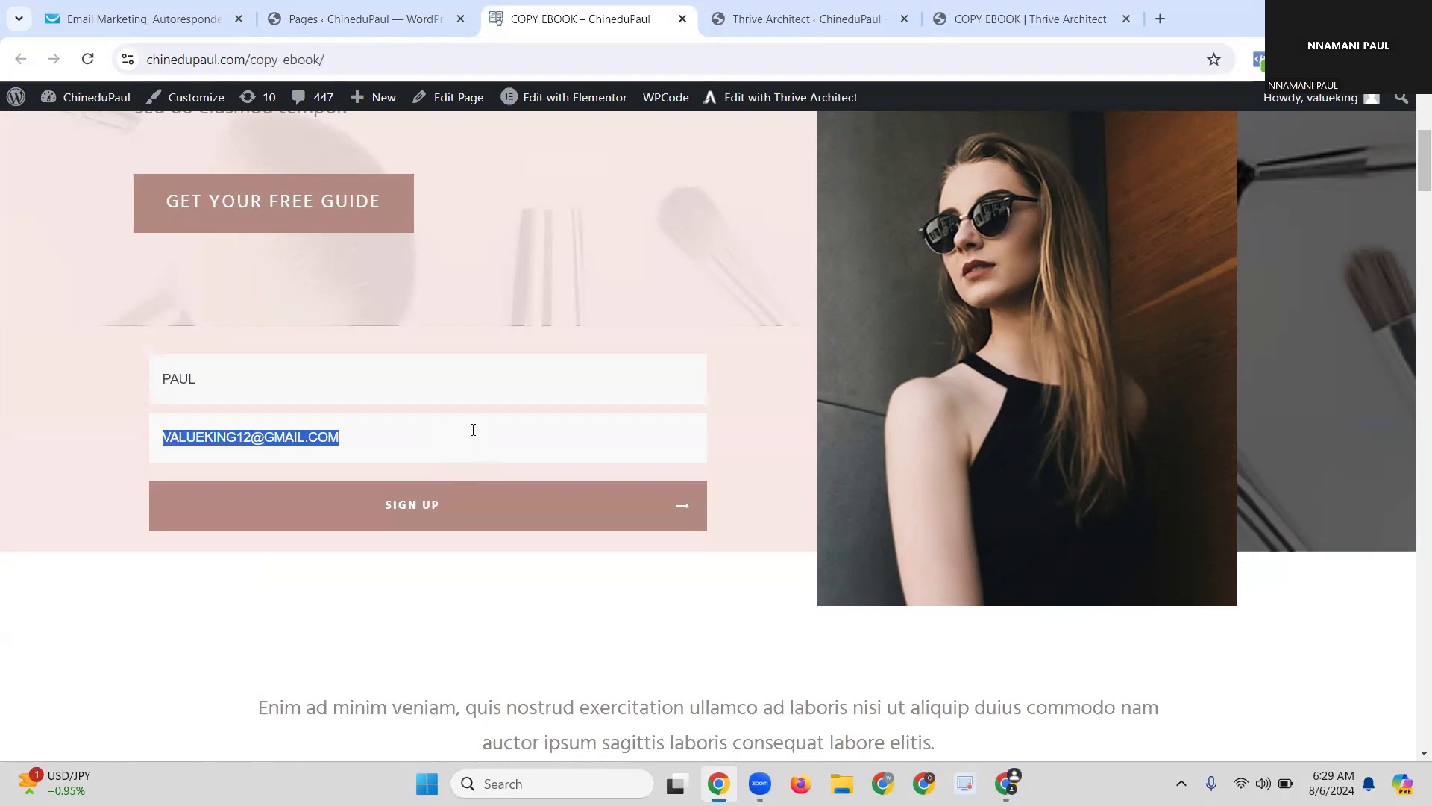
key("BackSpace")
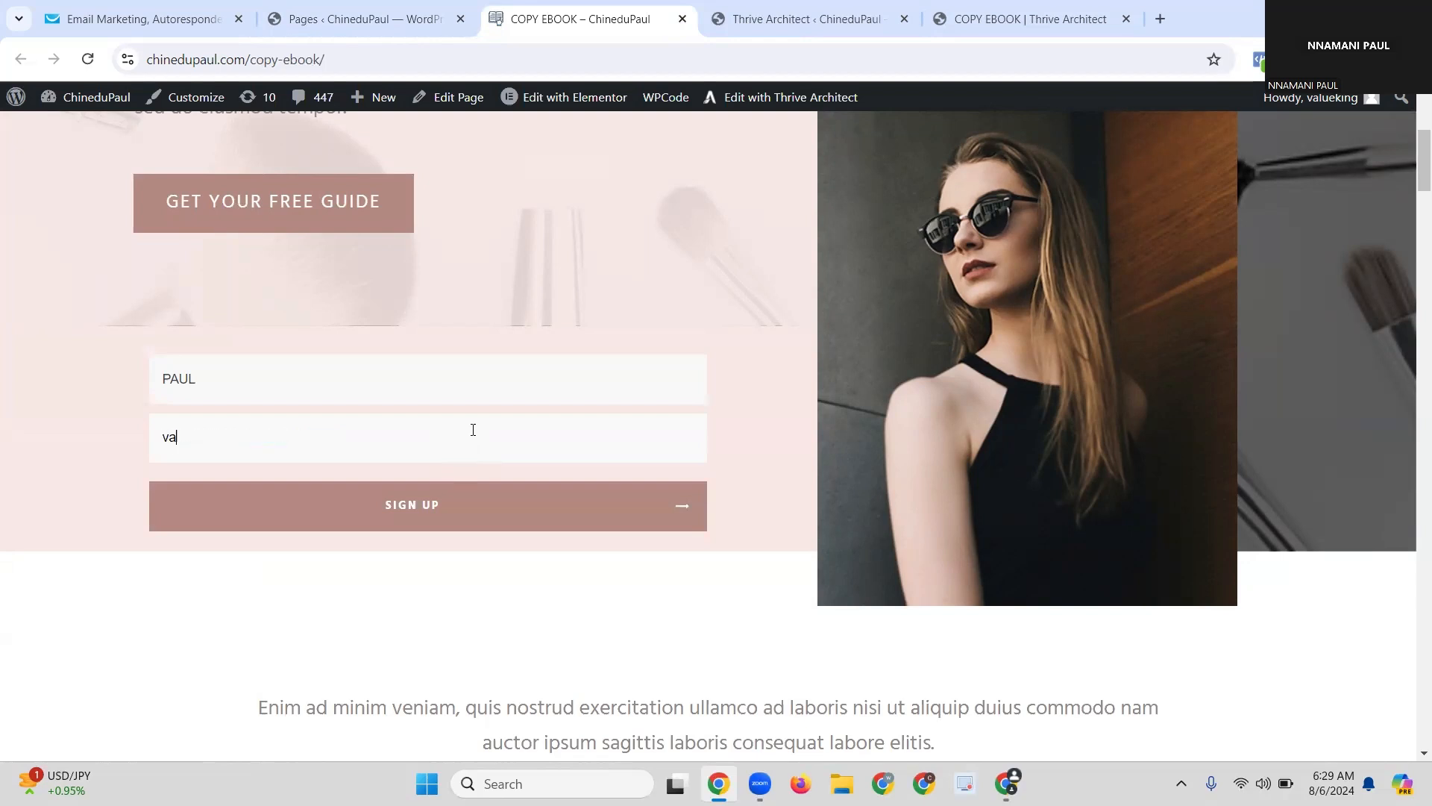
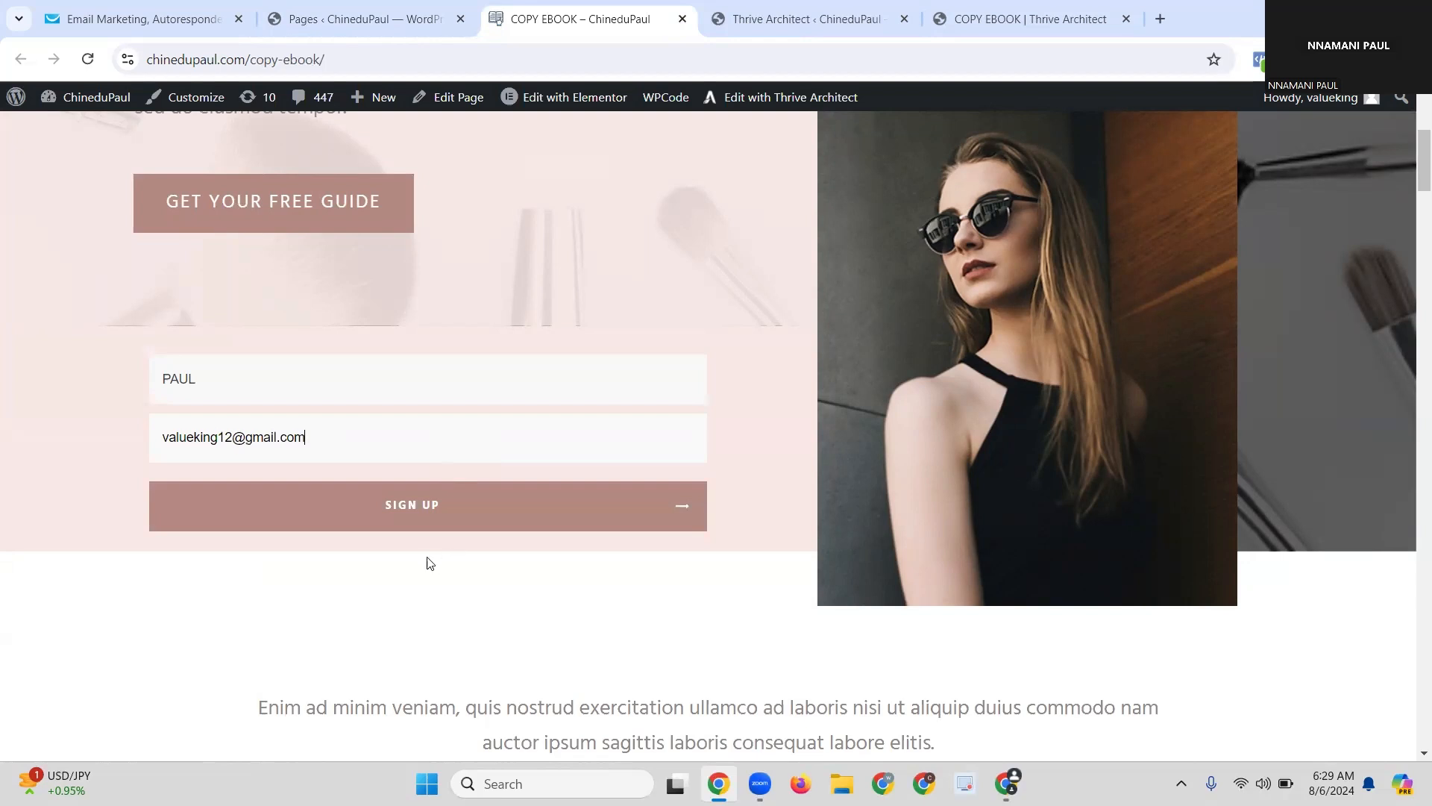
left_click(394, 519)
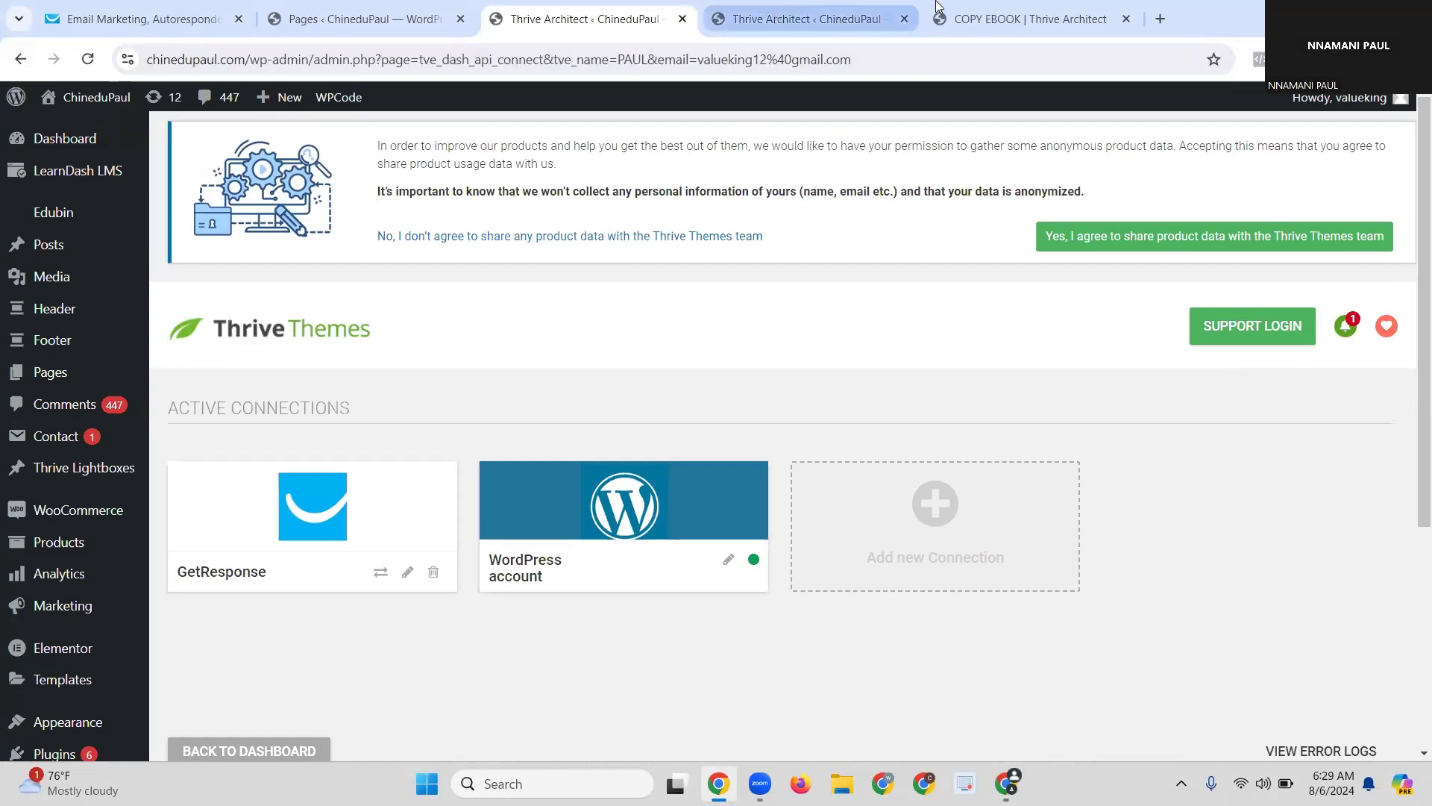
Step: Return to the GetResponse Email Marketing tab showing the contact lists
left_click(159, 17)
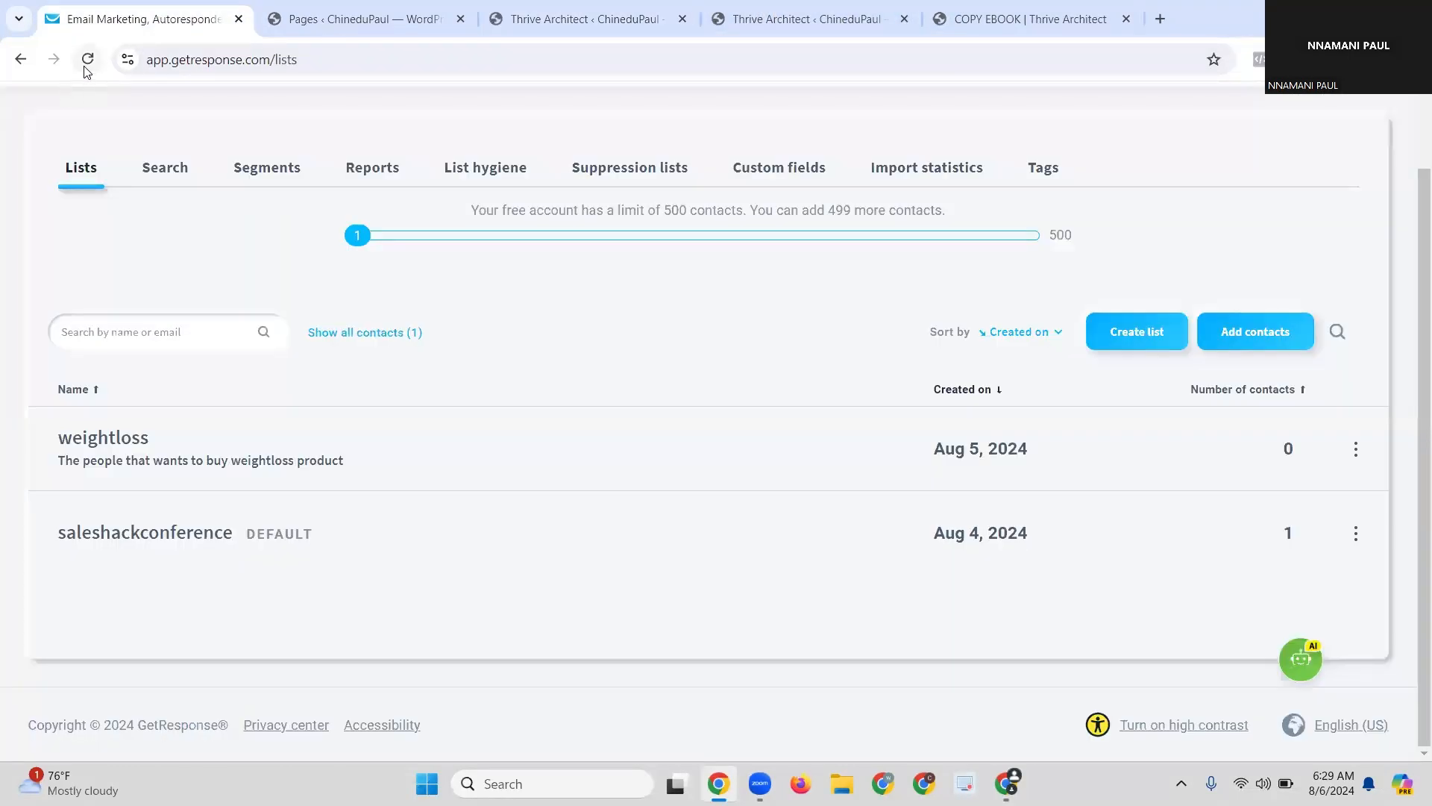
Step: Reload the GetResponse lists and check saleshackconference now shows 2 contacts
left_click(87, 63)
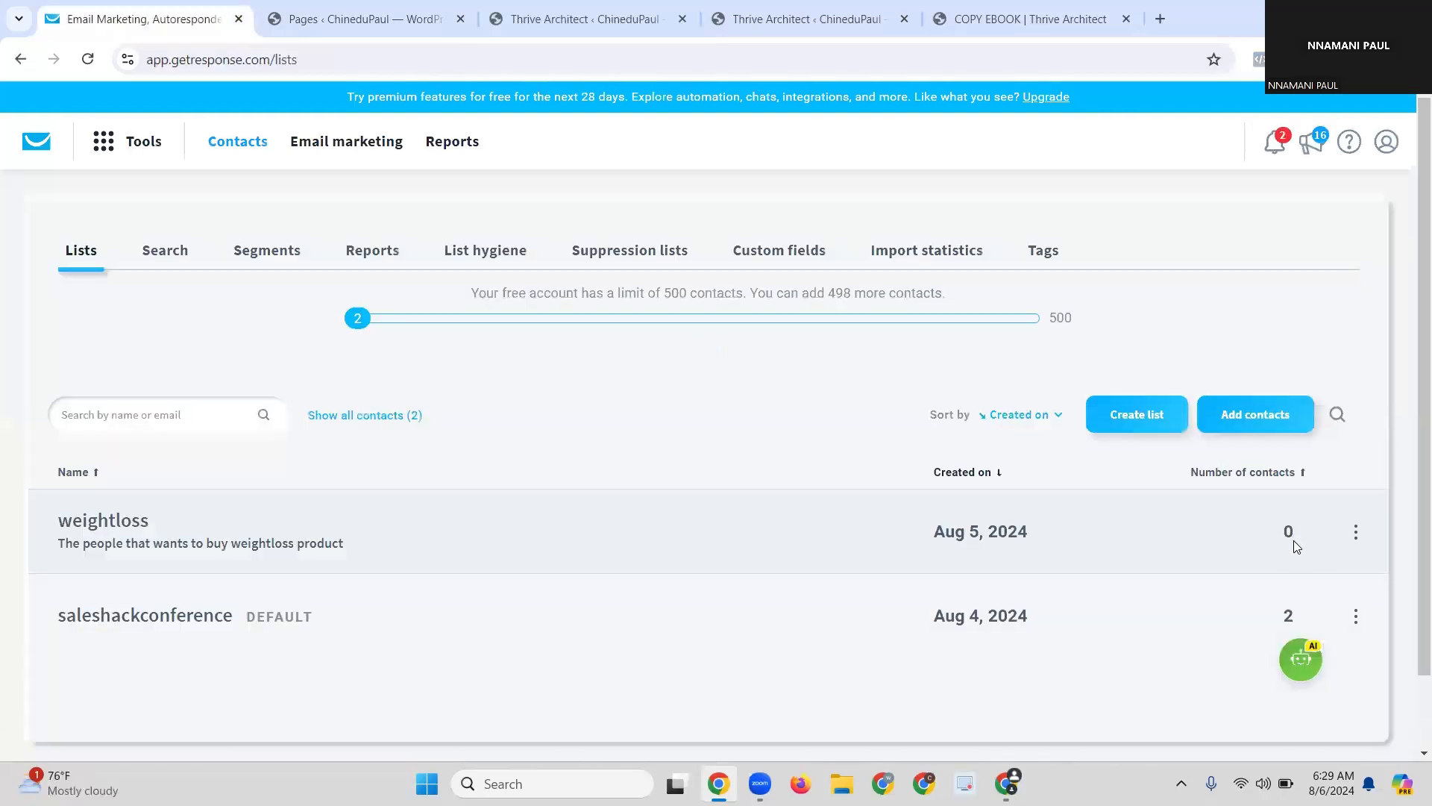
scroll(1305, 529, "down", 2)
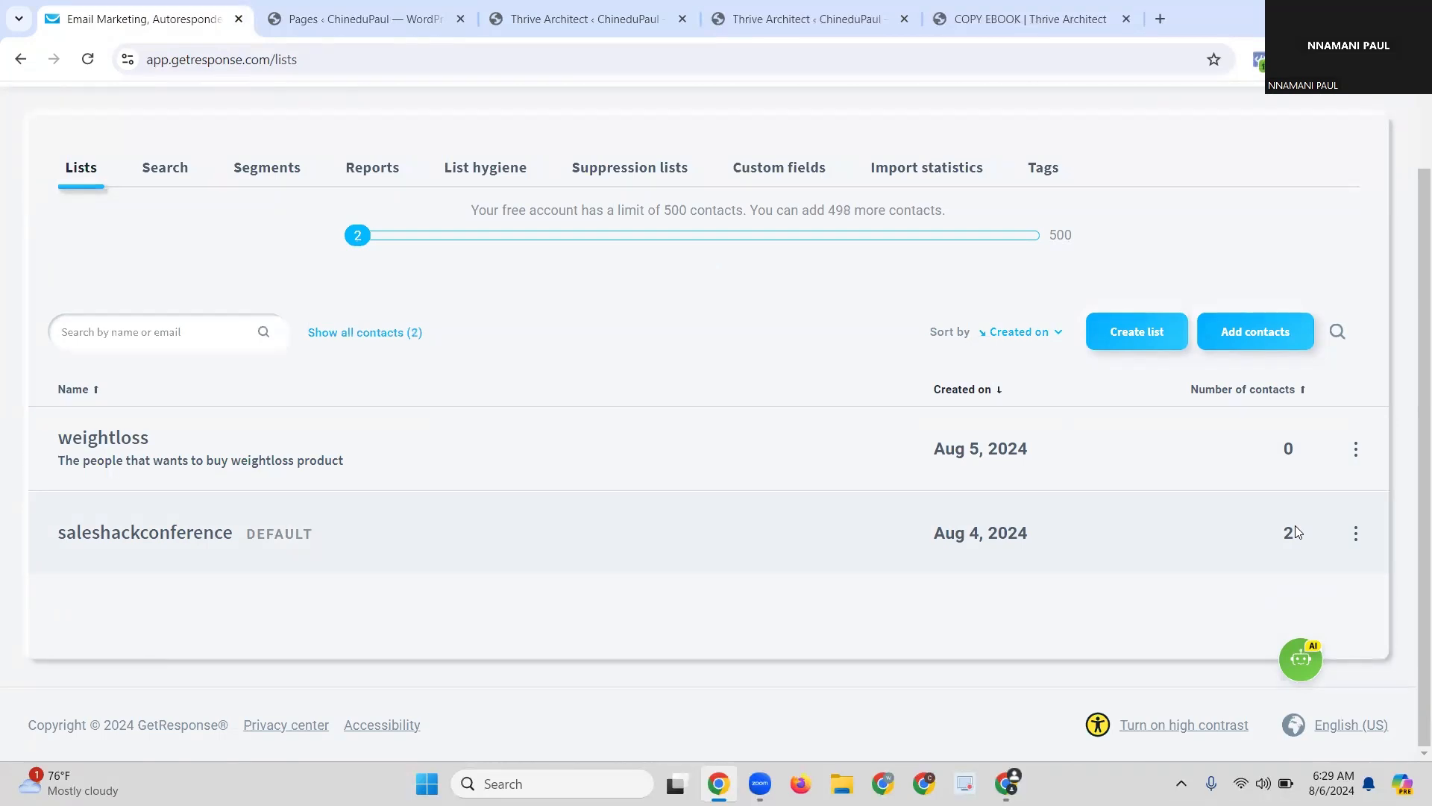
mouse_move(759, 783)
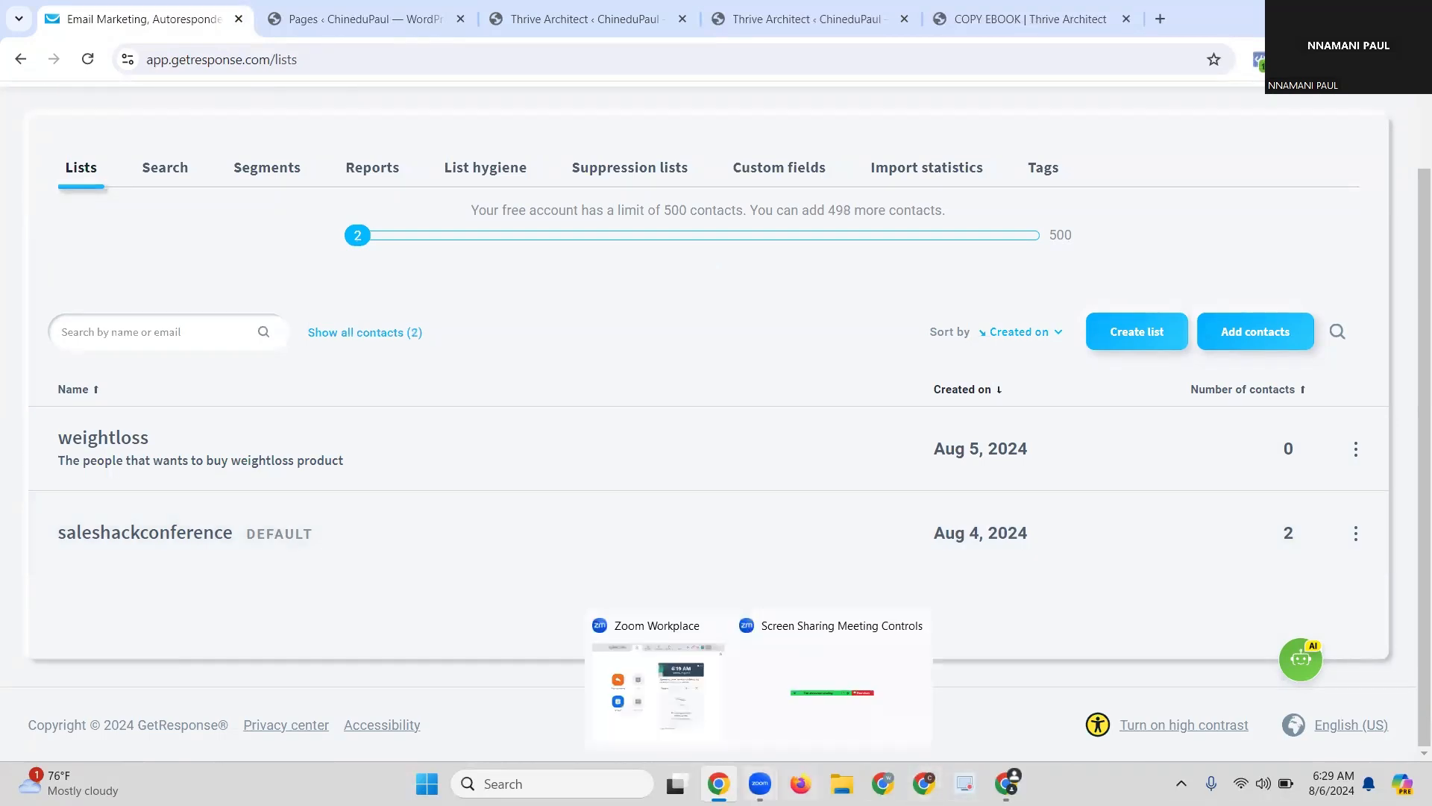